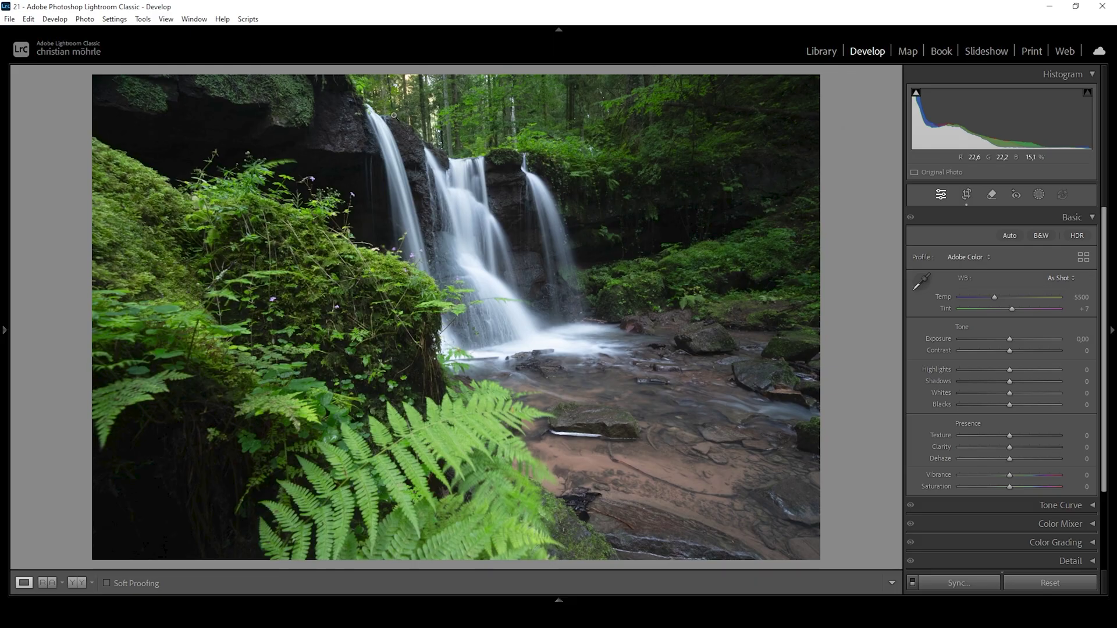
# Step: Apply the Adobe Landscape profile to the waterfall photo and lower its Exposure to −0.40
pyautogui.click(966, 257)
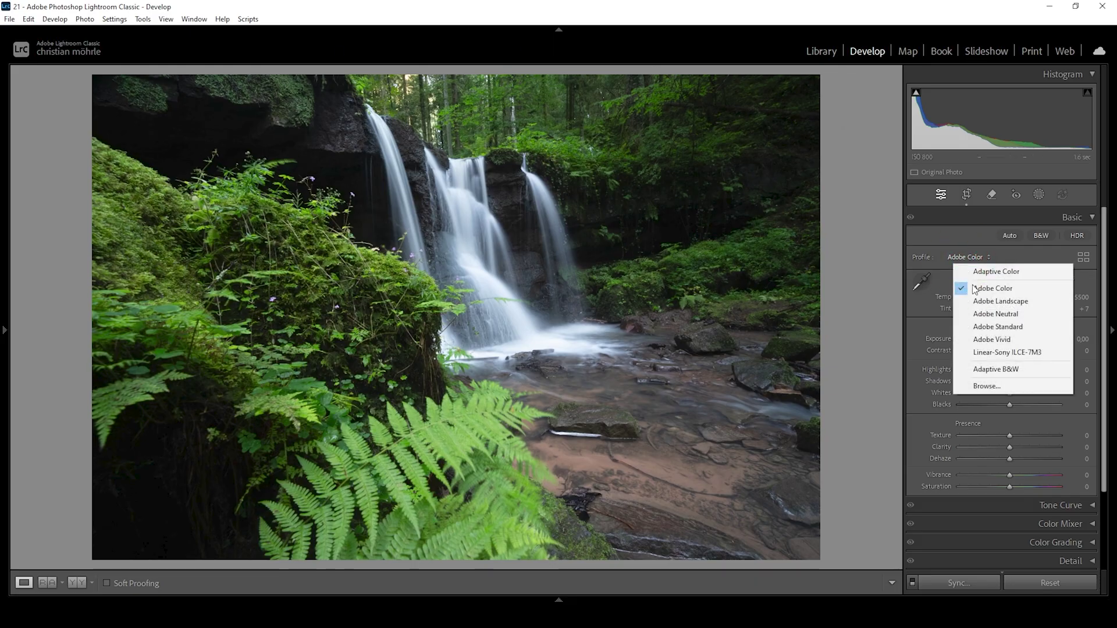
pyautogui.click(983, 301)
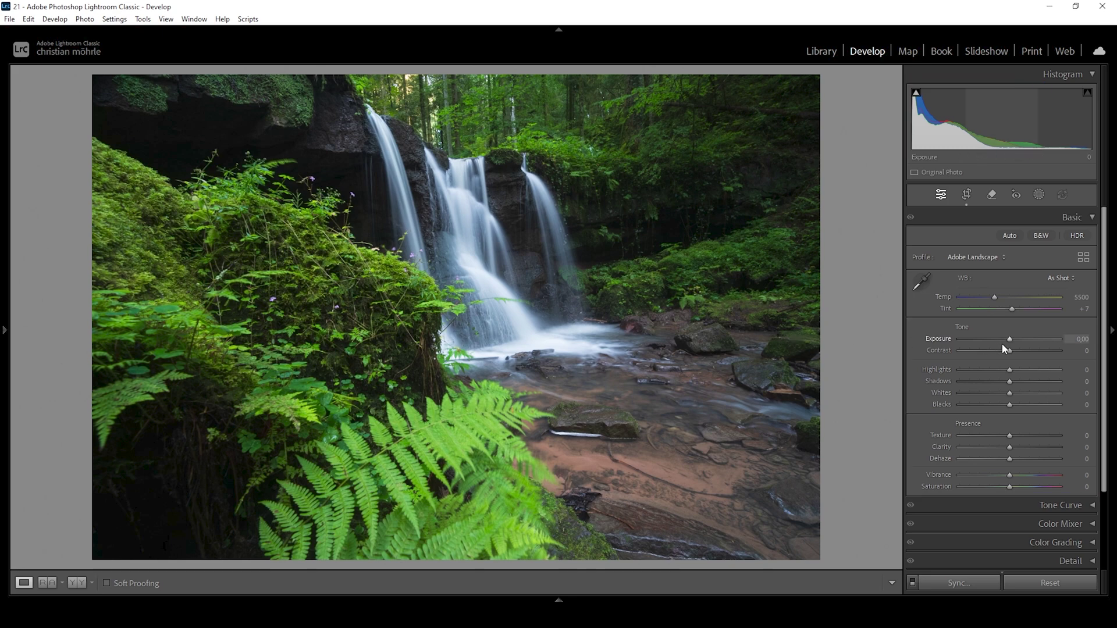
pyautogui.moveTo(1009, 345); pyautogui.dragTo(1005, 345)
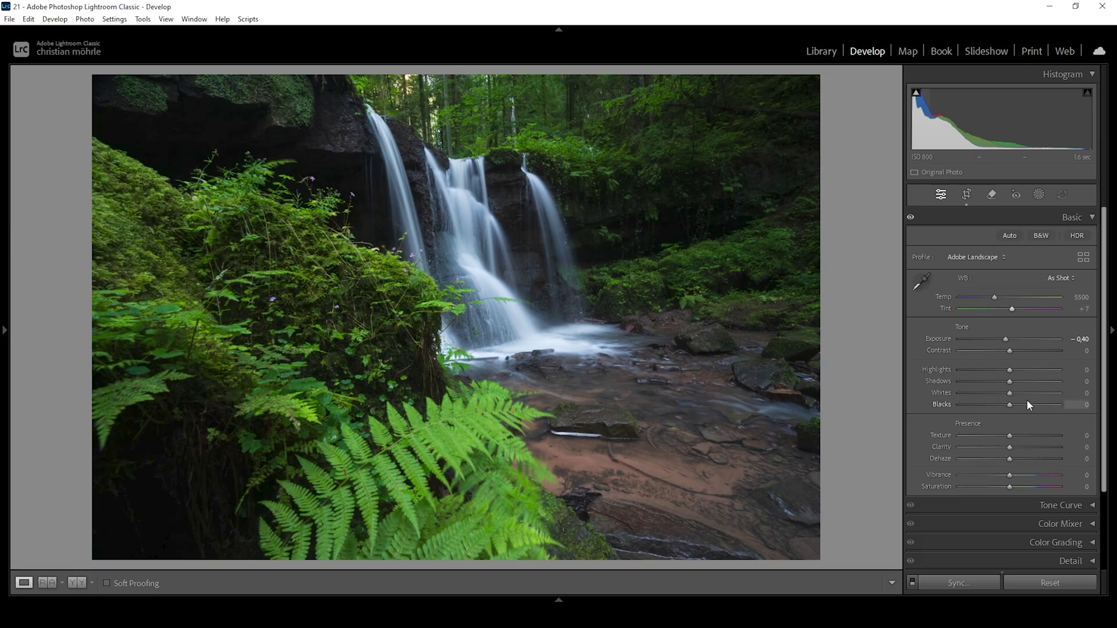
# Step: Set Shadows to +29, Blacks to +97 and Highlights to −36, and soften the photo with Texture +7, Clarity −12 and Dehaze −9
pyautogui.moveTo(1011, 382); pyautogui.dragTo(1026, 381)
pyautogui.moveTo(1011, 404); pyautogui.dragTo(1058, 410)
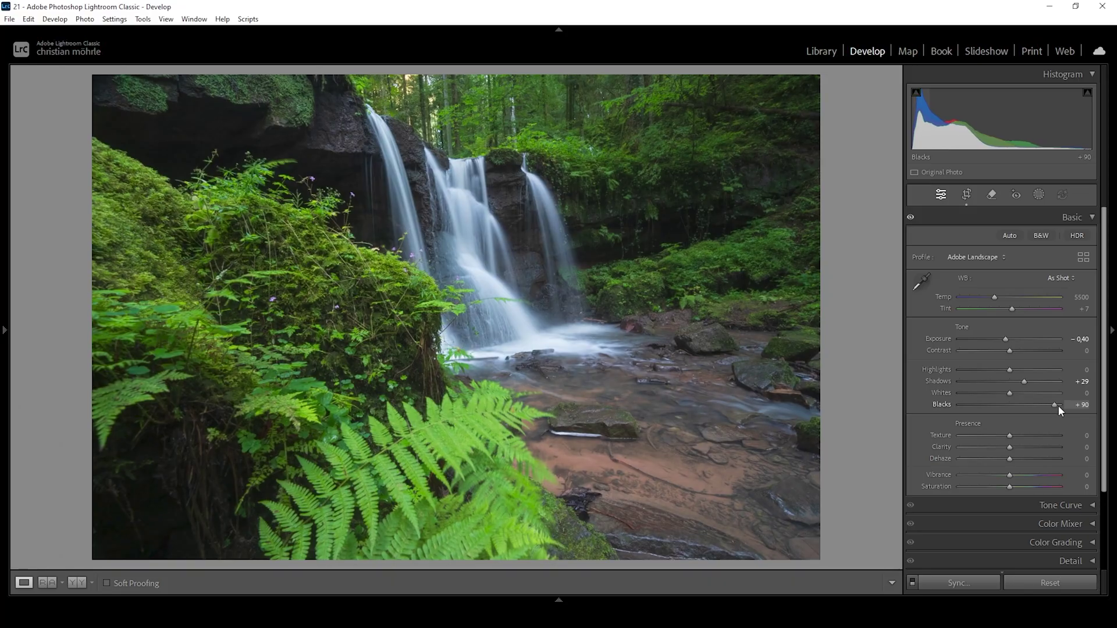
pyautogui.moveTo(1059, 406); pyautogui.dragTo(1062, 406)
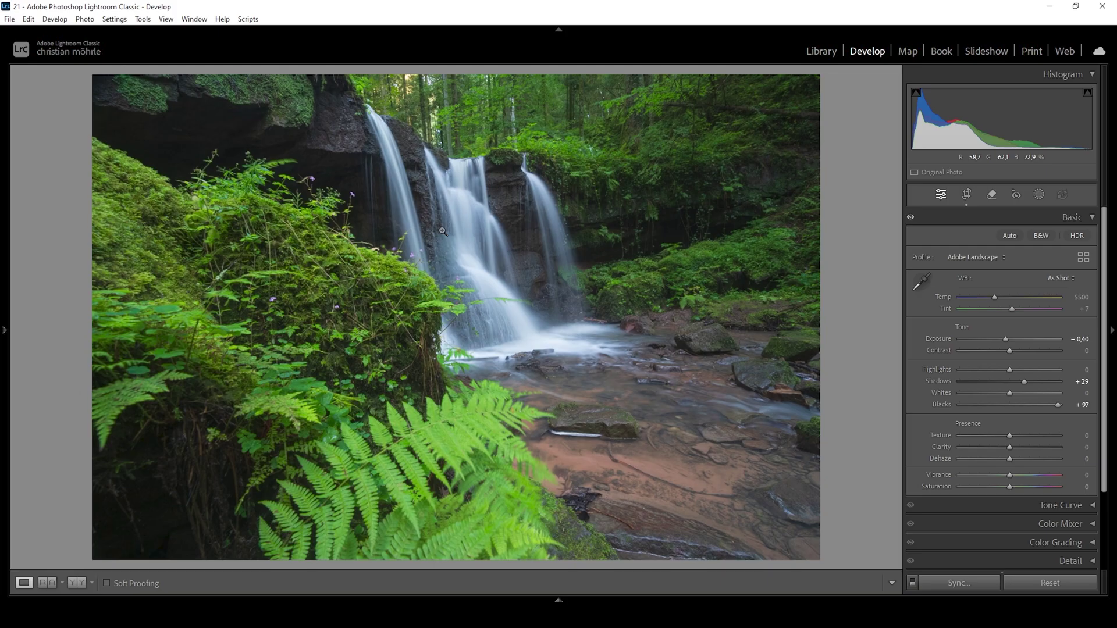
pyautogui.moveTo(1006, 371); pyautogui.dragTo(993, 369)
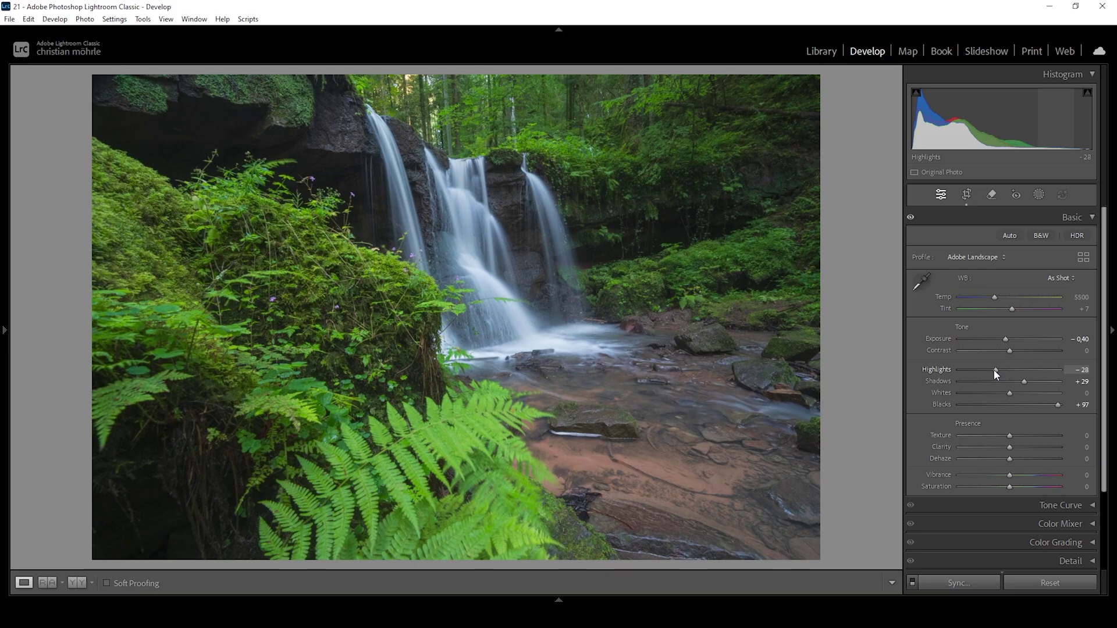
pyautogui.moveTo(989, 368); pyautogui.dragTo(989, 372)
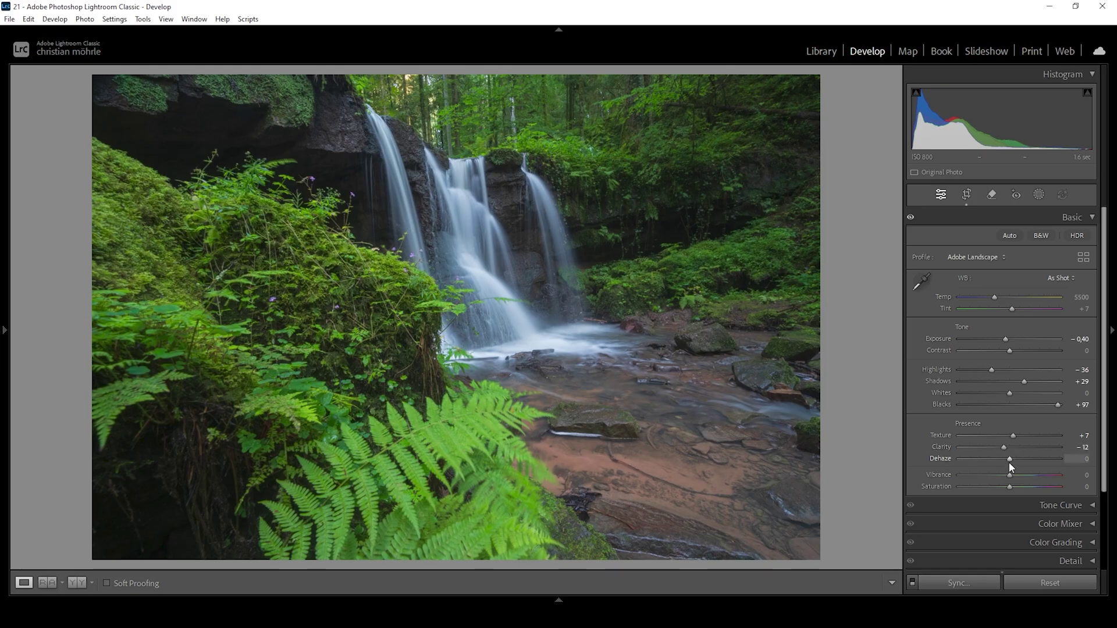
pyautogui.moveTo(1013, 460); pyautogui.dragTo(1009, 463)
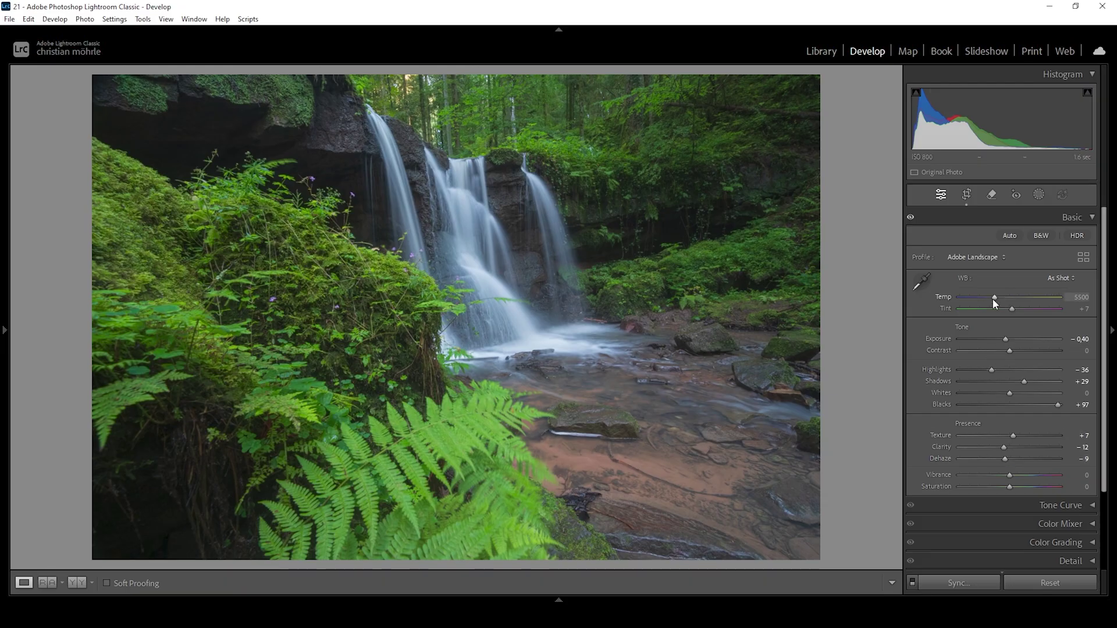
# Step: Set the white balance to Temp 5750 and Tint 0 with Vibrance +7, and compare the photo before and after
pyautogui.moveTo(994, 301); pyautogui.dragTo(997, 300)
pyautogui.moveTo(997, 300); pyautogui.dragTo(999, 301)
pyautogui.moveTo(999, 301); pyautogui.dragTo(998, 301)
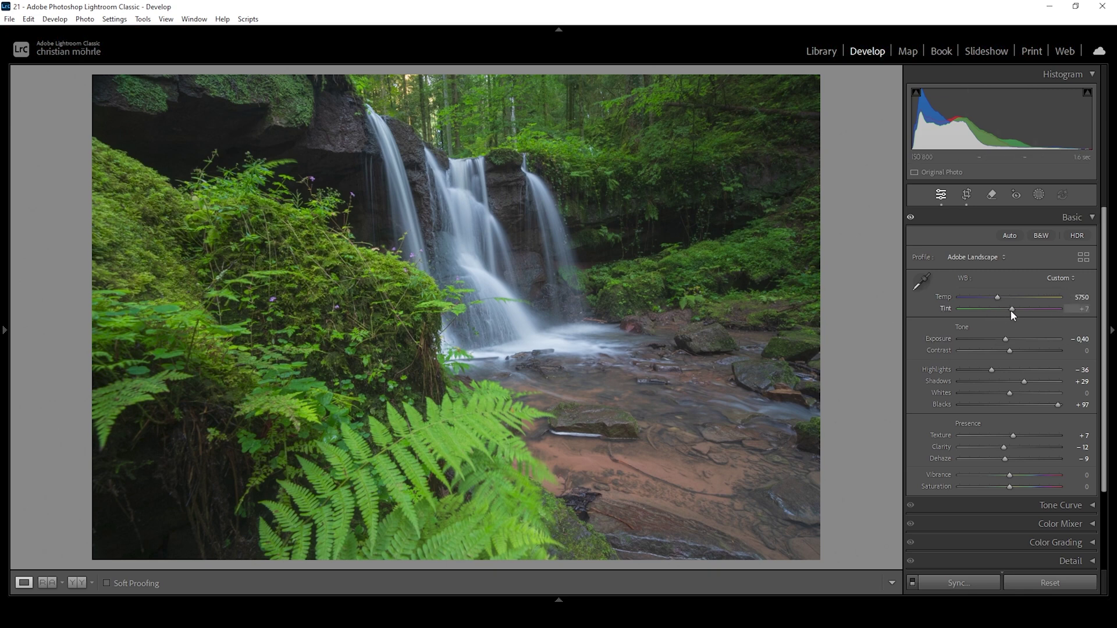
pyautogui.moveTo(1010, 310); pyautogui.dragTo(1008, 310)
pyautogui.moveTo(1009, 476); pyautogui.dragTo(1013, 478)
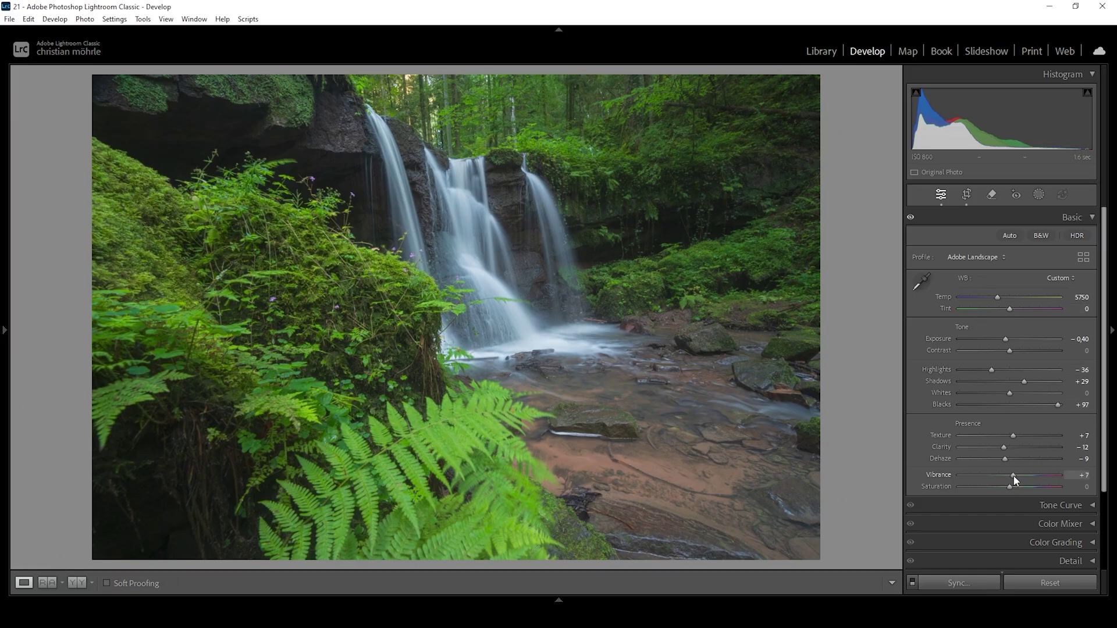
pyautogui.click(77, 583)
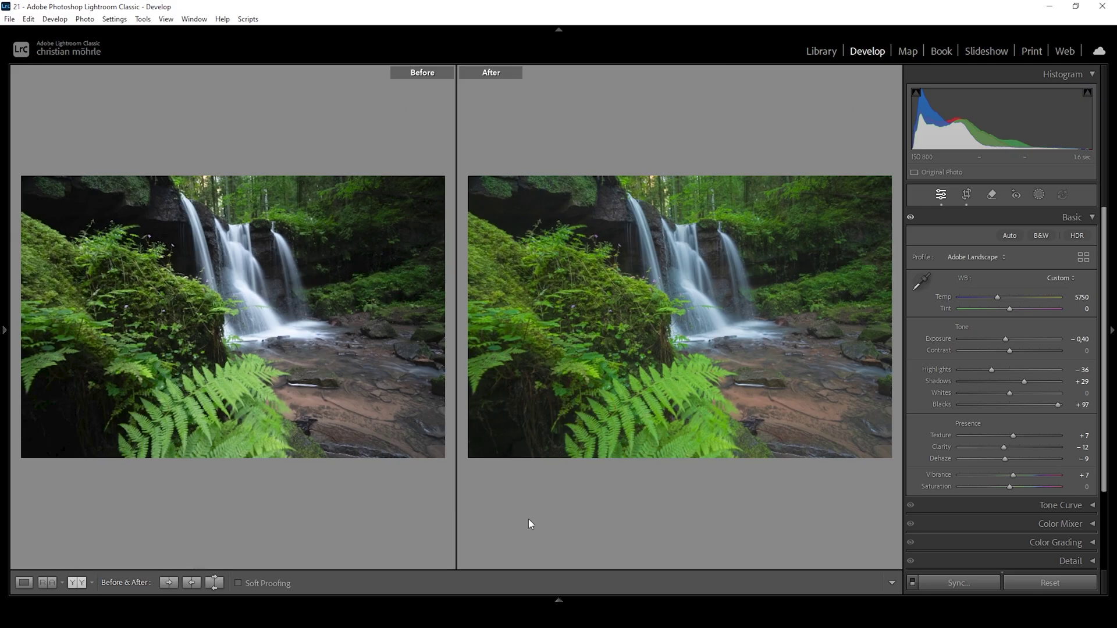
pyautogui.click(24, 582)
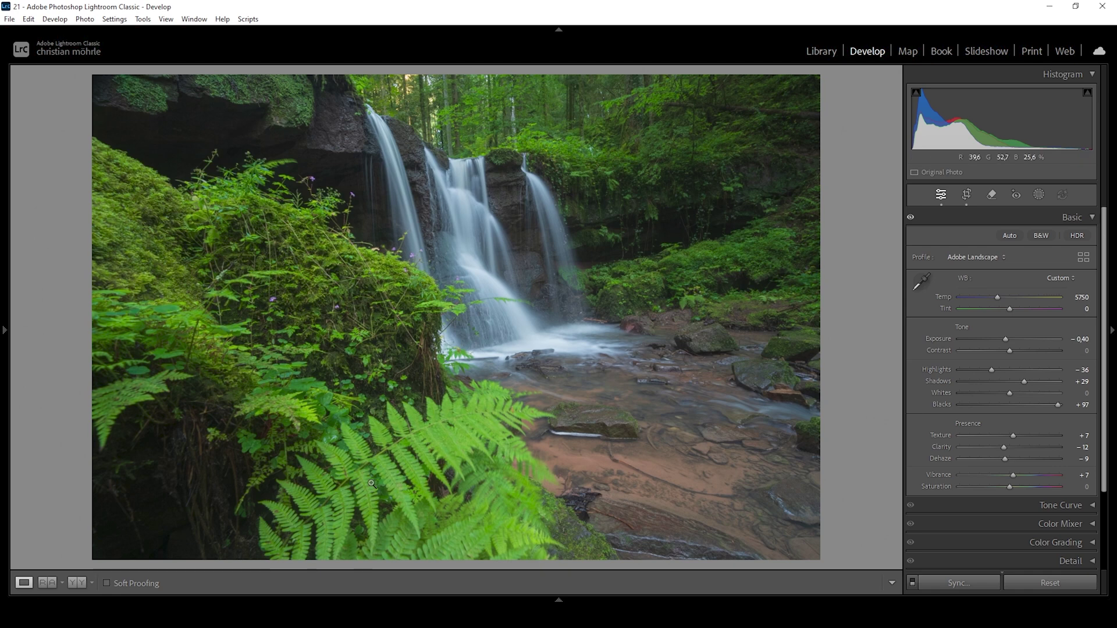
# Step: Create a landscape mask that selects only the water in the photo
pyautogui.click(1085, 213)
pyautogui.click(1039, 195)
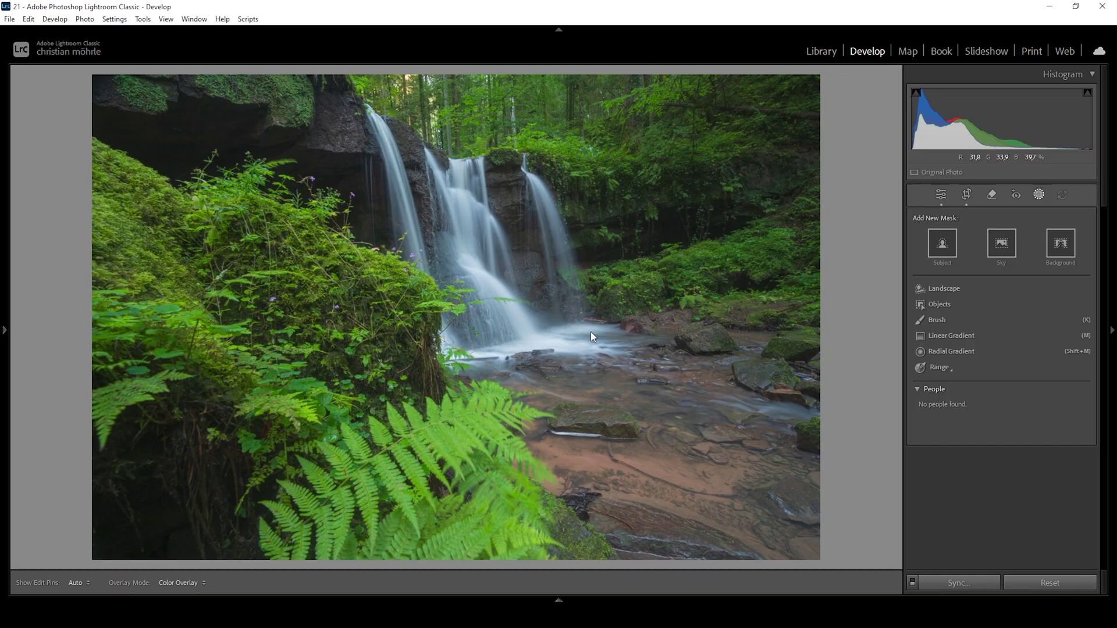
pyautogui.click(955, 291)
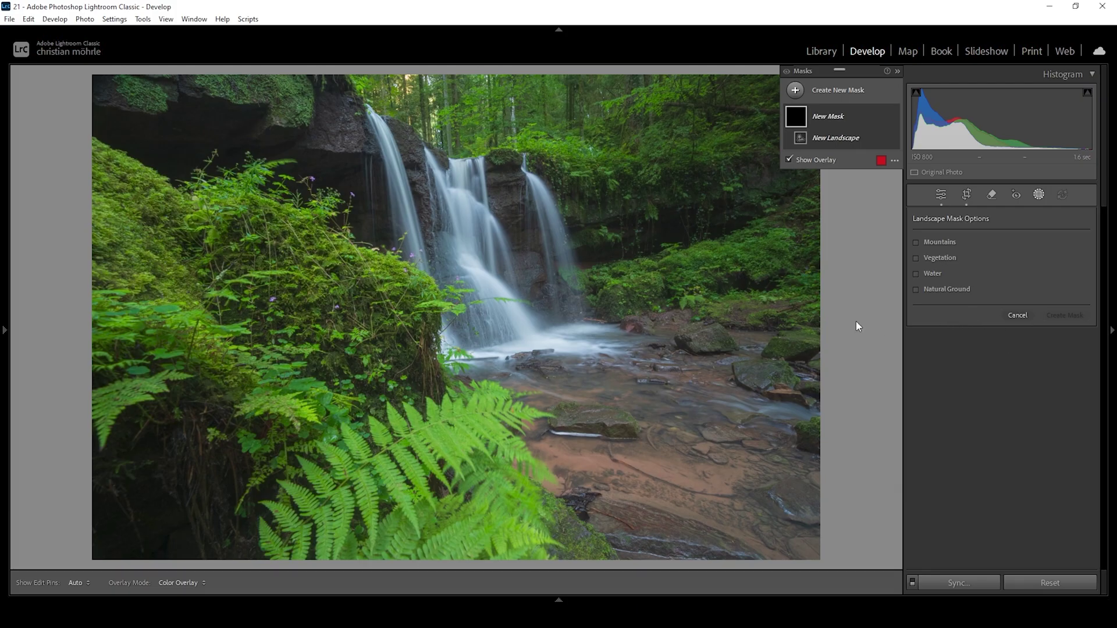
pyautogui.moveTo(981, 279)
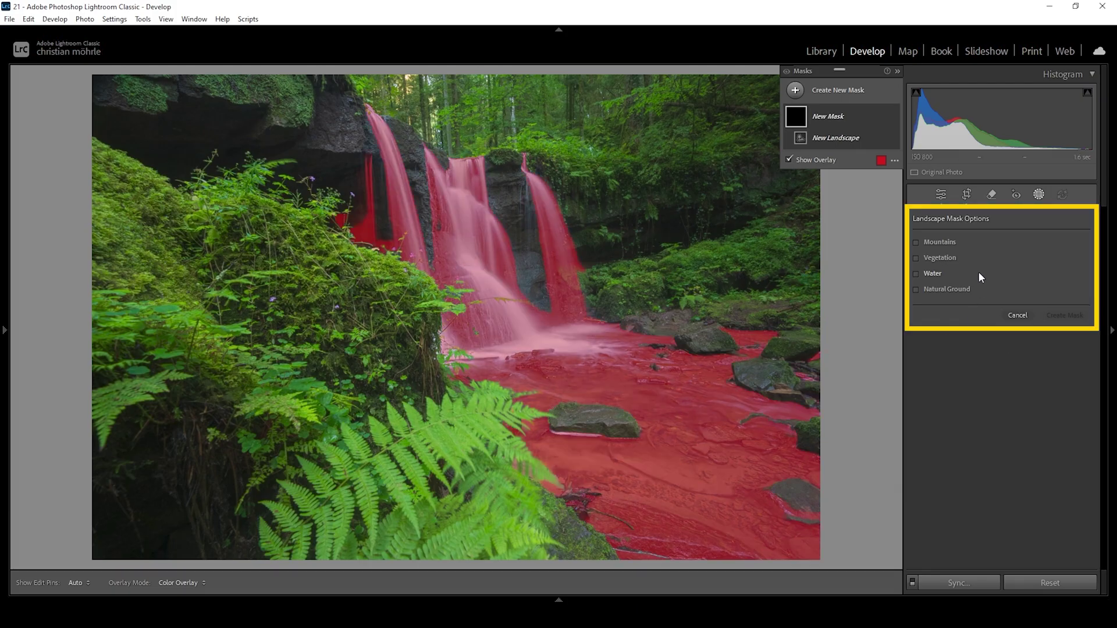
pyautogui.click(931, 275)
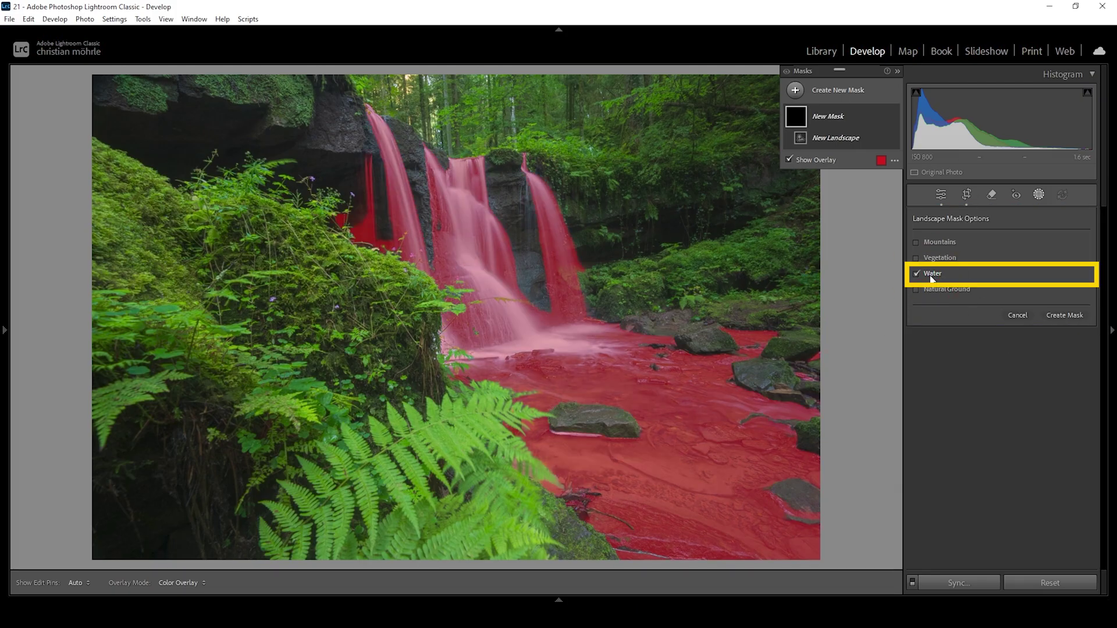
pyautogui.click(1058, 316)
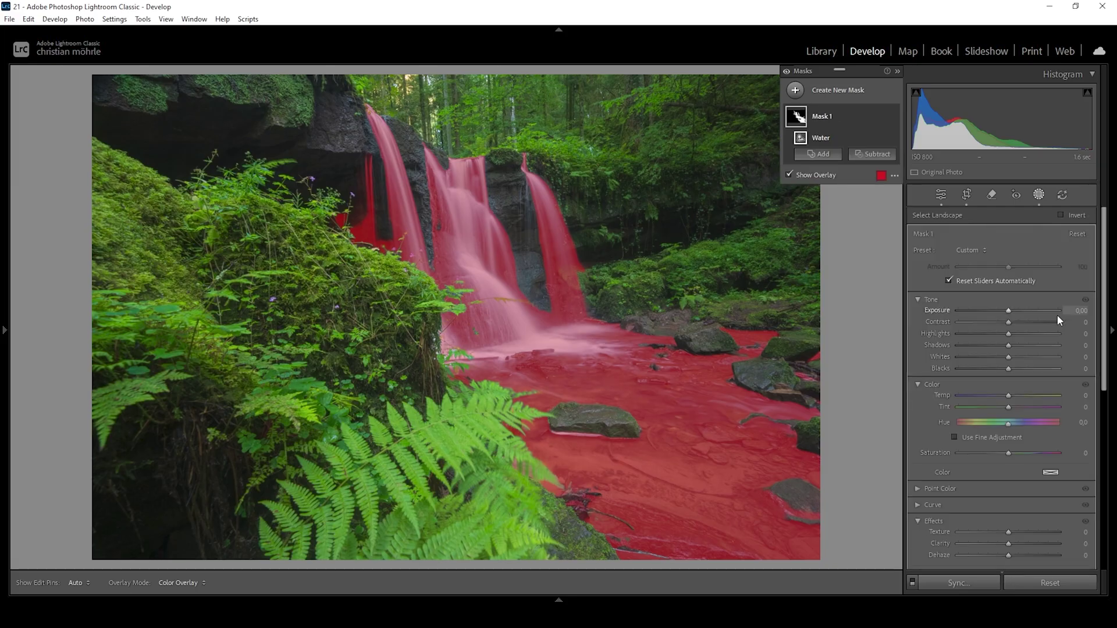
# Step: Subtract a slightly tilted linear gradient at the foot of the falls so the mask excludes the foreground stream
pyautogui.click(880, 154)
pyautogui.click(895, 296)
pyautogui.moveTo(541, 366); pyautogui.dragTo(543, 314)
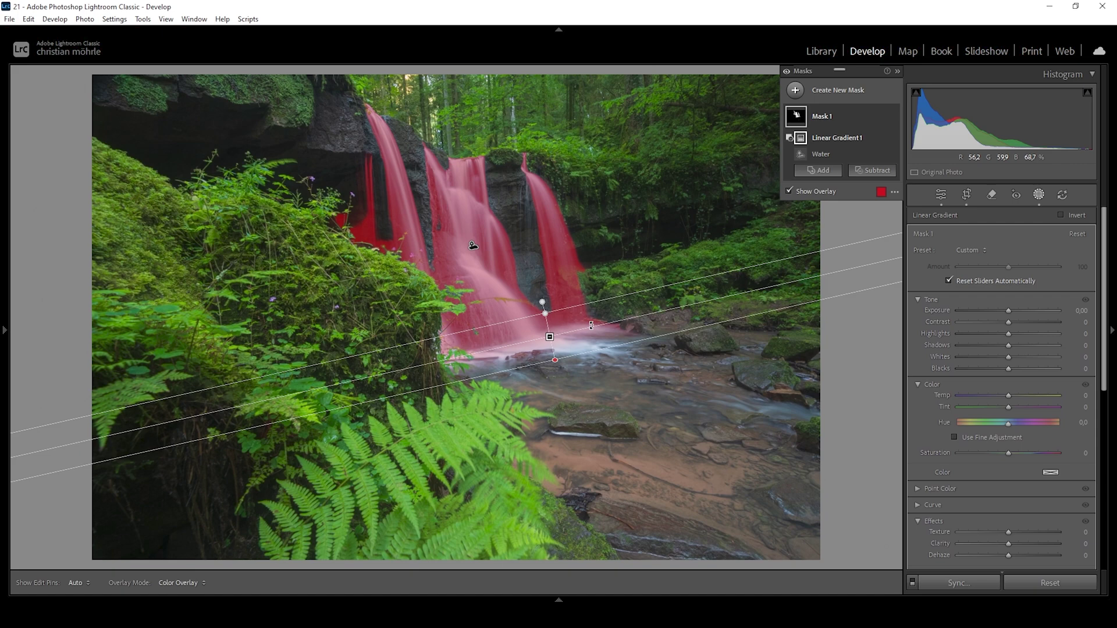
# Step: Enhance the masked waterfall with Texture 47, Clarity 20, Shadows 52 and Exposure 0.45
pyautogui.scroll(-1, 978, 460)
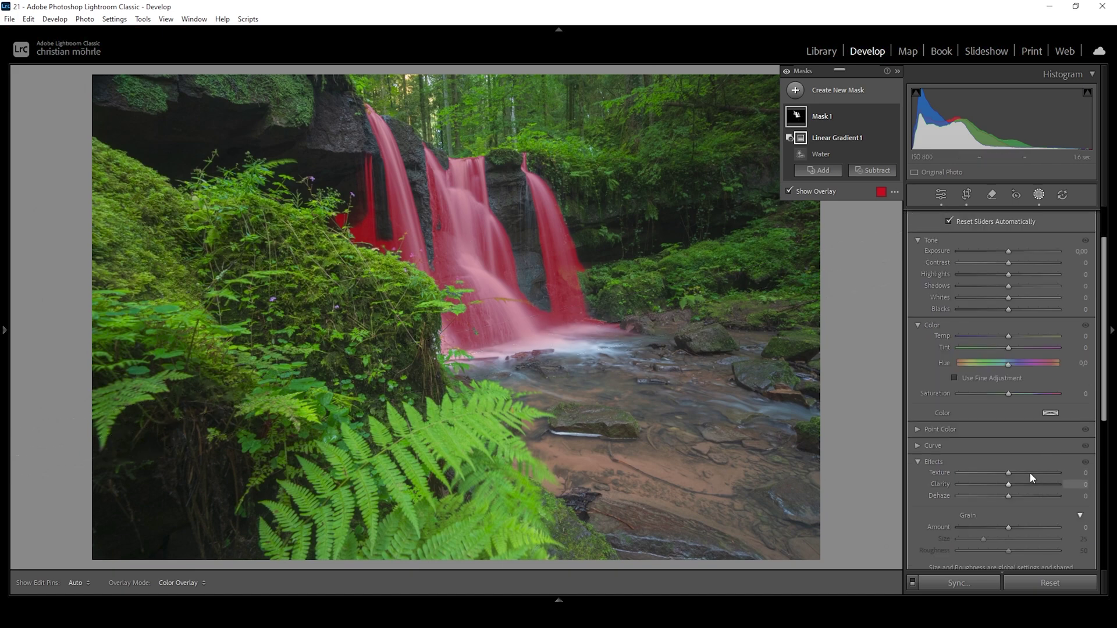
pyautogui.moveTo(1011, 473); pyautogui.dragTo(1031, 477)
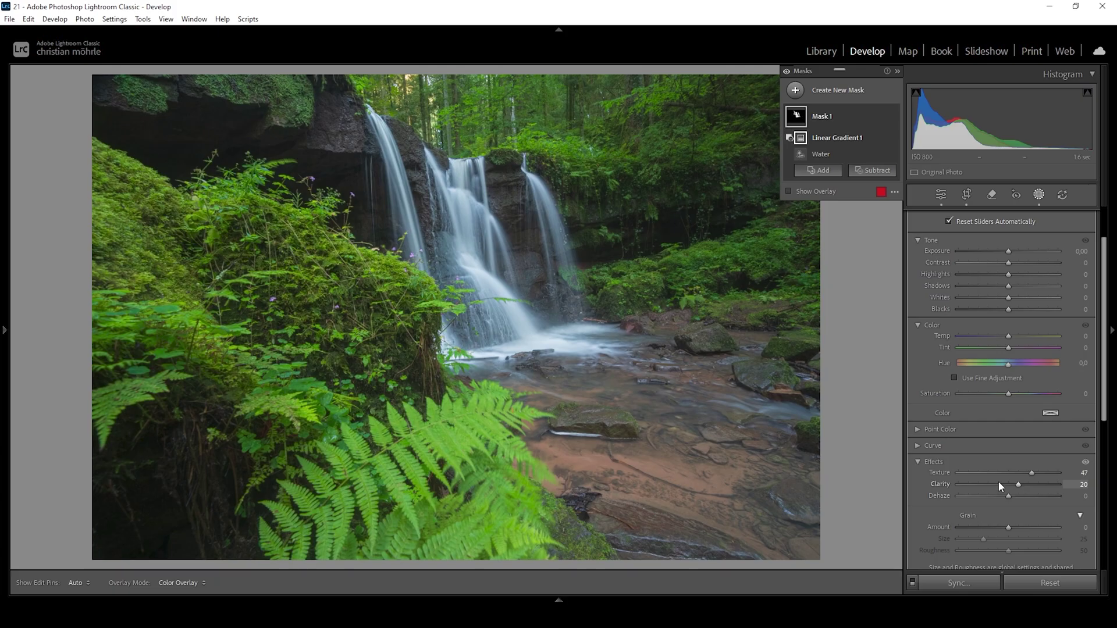
pyautogui.moveTo(1007, 289); pyautogui.dragTo(1020, 293)
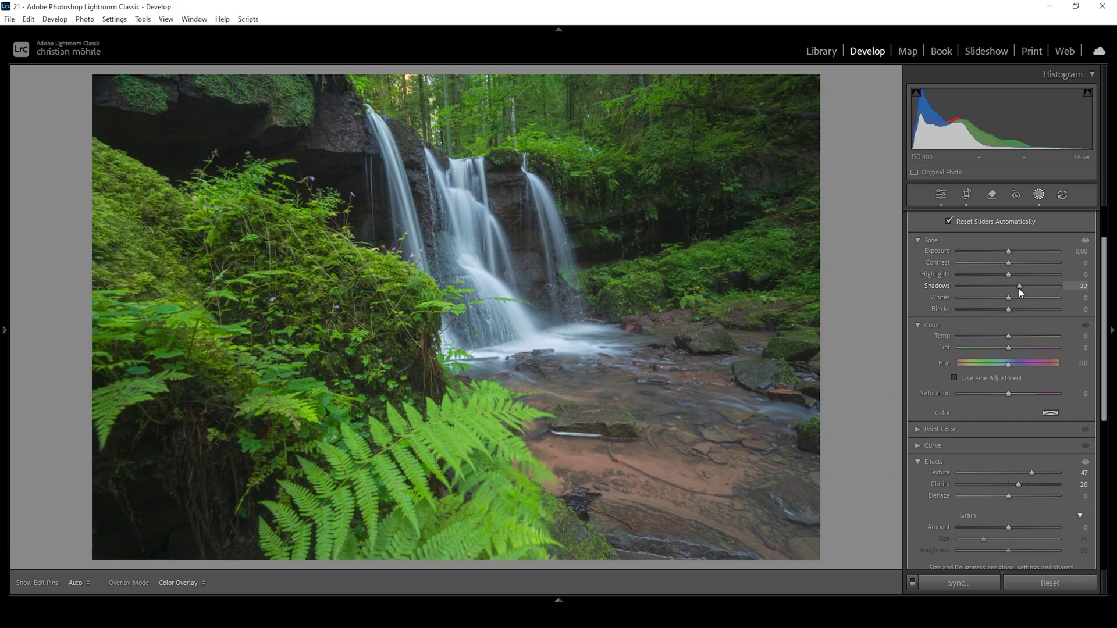
pyautogui.moveTo(1022, 292); pyautogui.dragTo(1023, 293)
pyautogui.moveTo(1033, 291); pyautogui.dragTo(1033, 294)
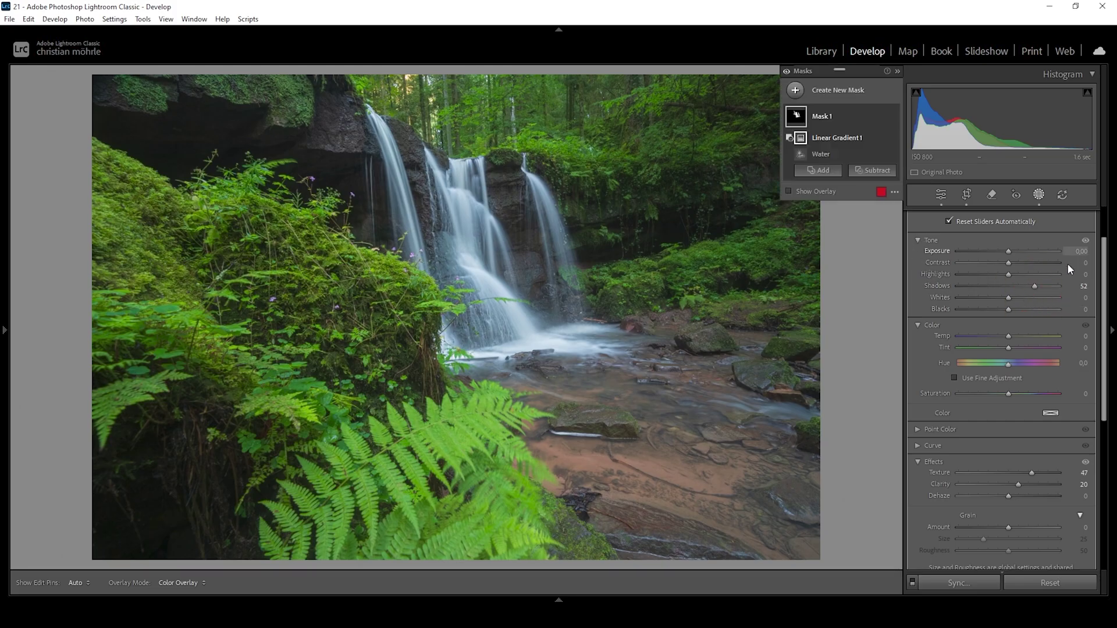
pyautogui.moveTo(1009, 251); pyautogui.dragTo(1017, 253)
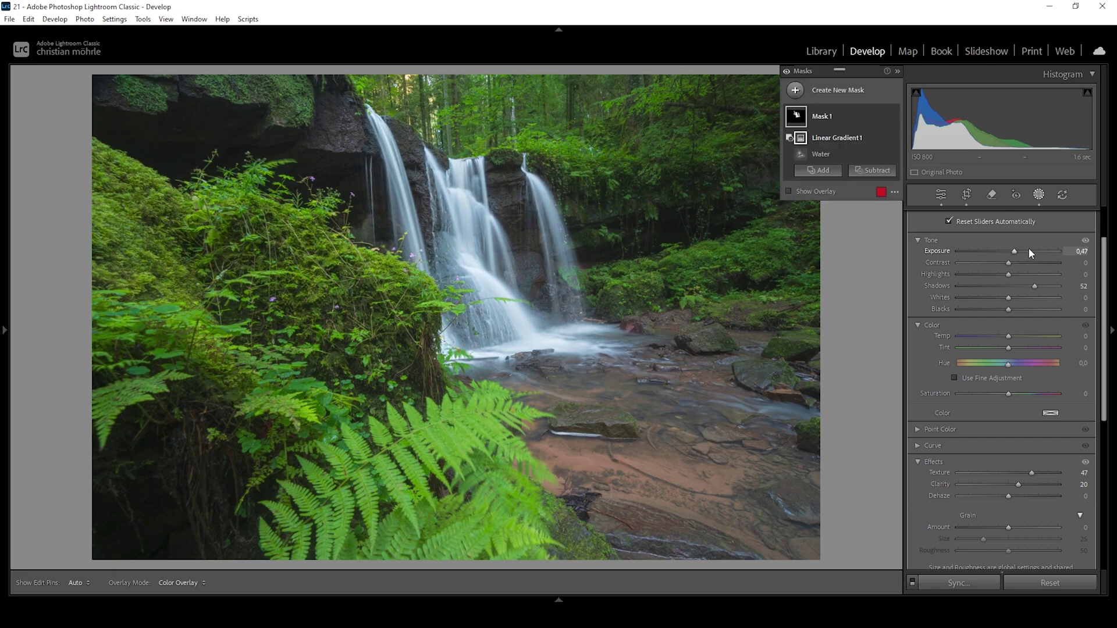
pyautogui.moveTo(509, 260)
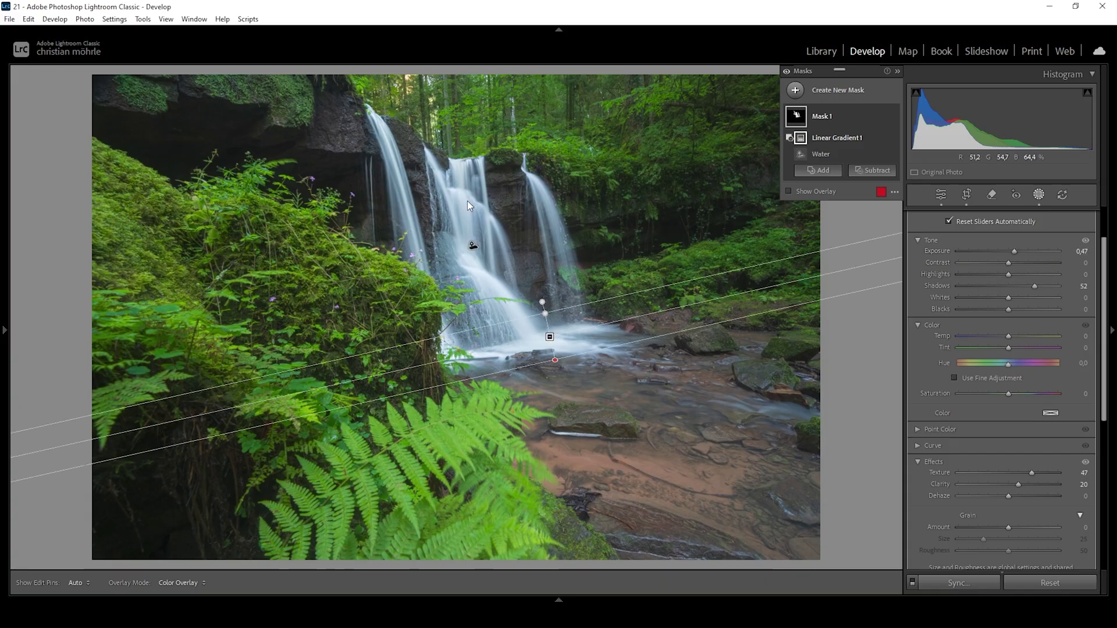
pyautogui.moveTo(1081, 251); pyautogui.dragTo(1074, 252)
# Step: Create a second landscape mask that selects the water
pyautogui.click(795, 90)
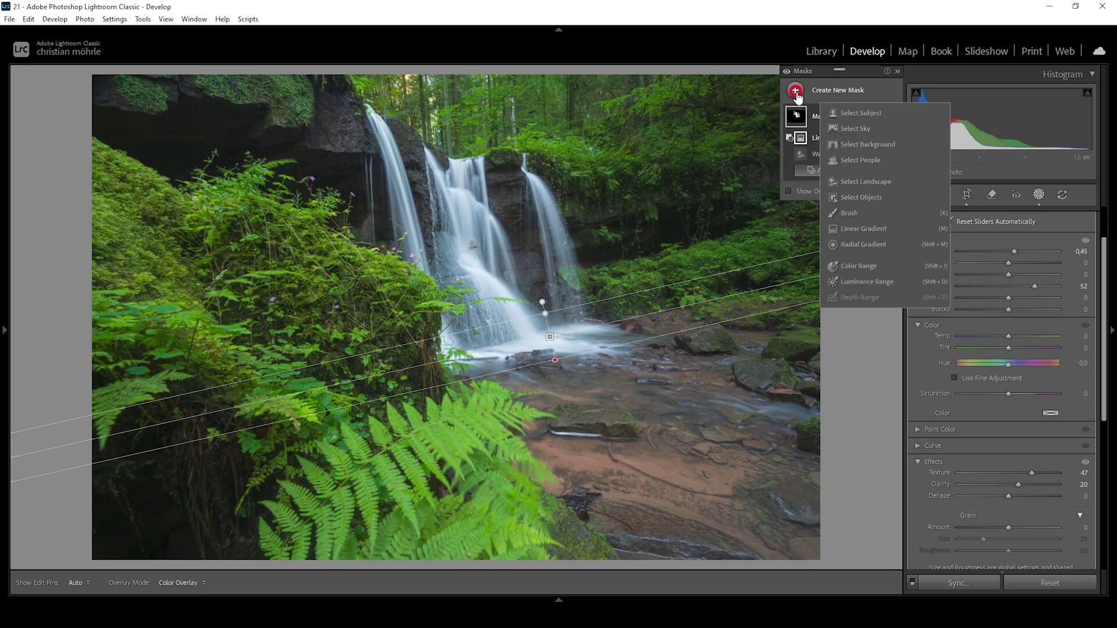
pyautogui.click(852, 184)
pyautogui.click(919, 274)
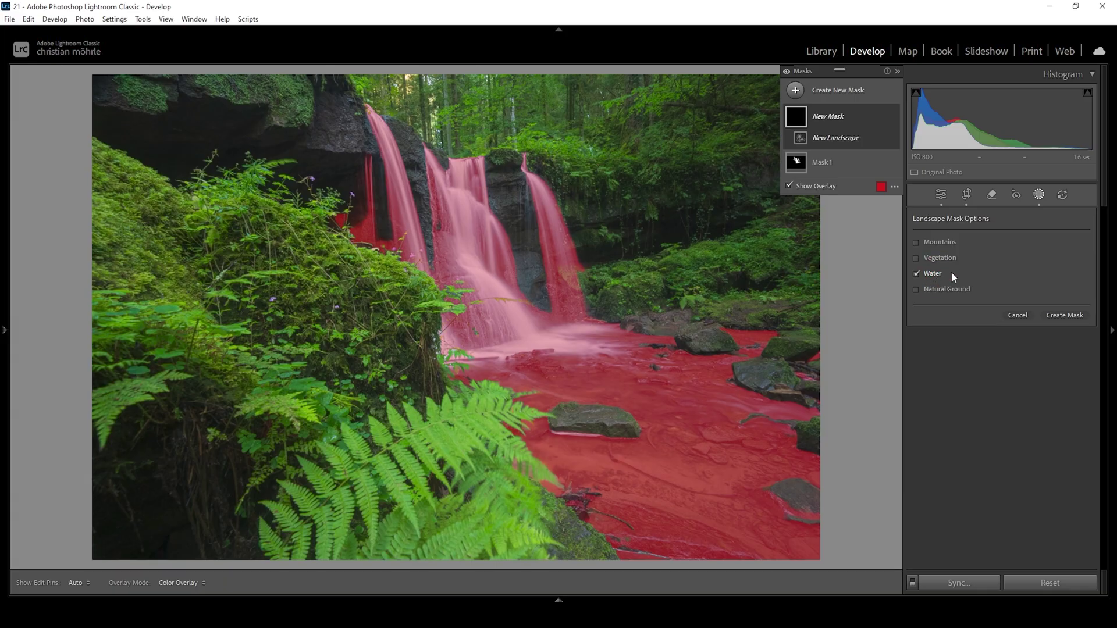
pyautogui.click(1064, 315)
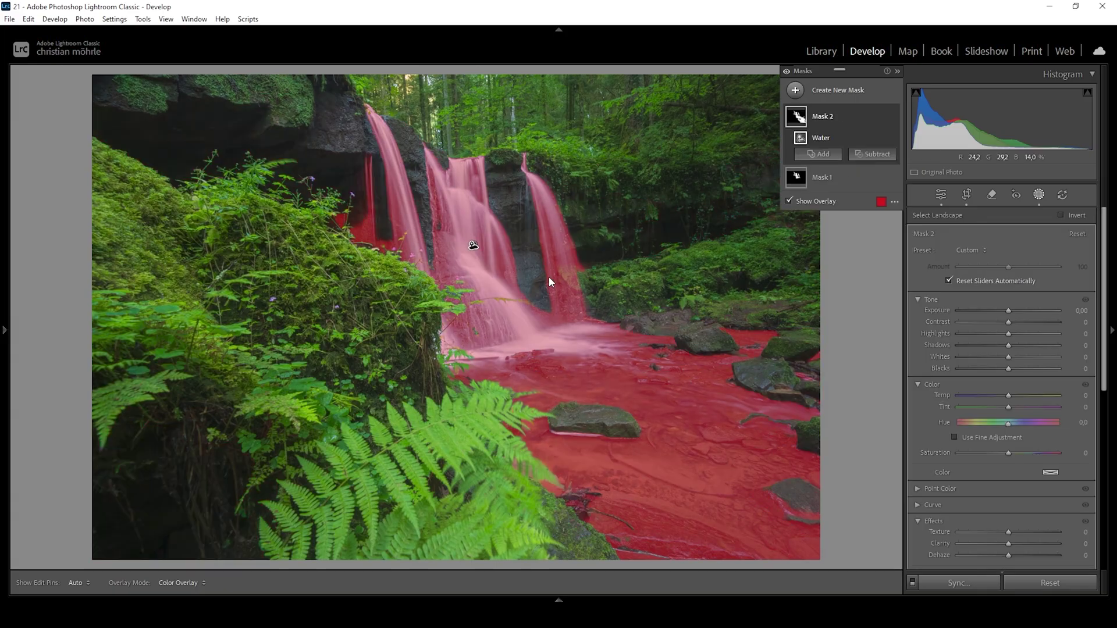
# Step: Subtract a tilted linear gradient at the foot of the falls so the second mask covers only the foreground stream
pyautogui.click(871, 155)
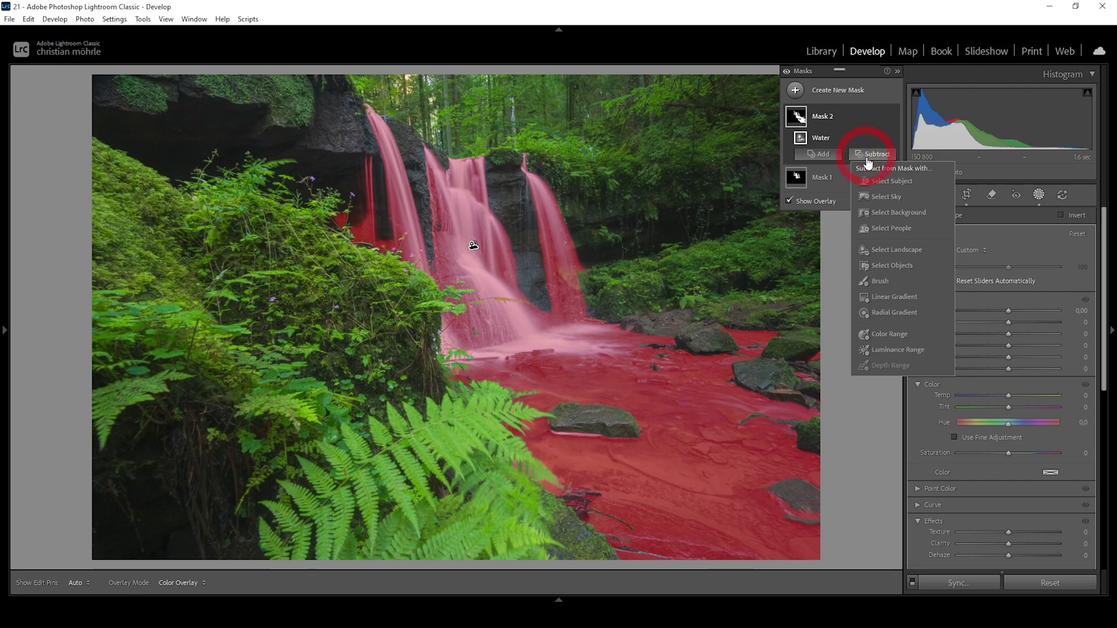
pyautogui.click(891, 297)
pyautogui.moveTo(512, 329); pyautogui.dragTo(521, 370)
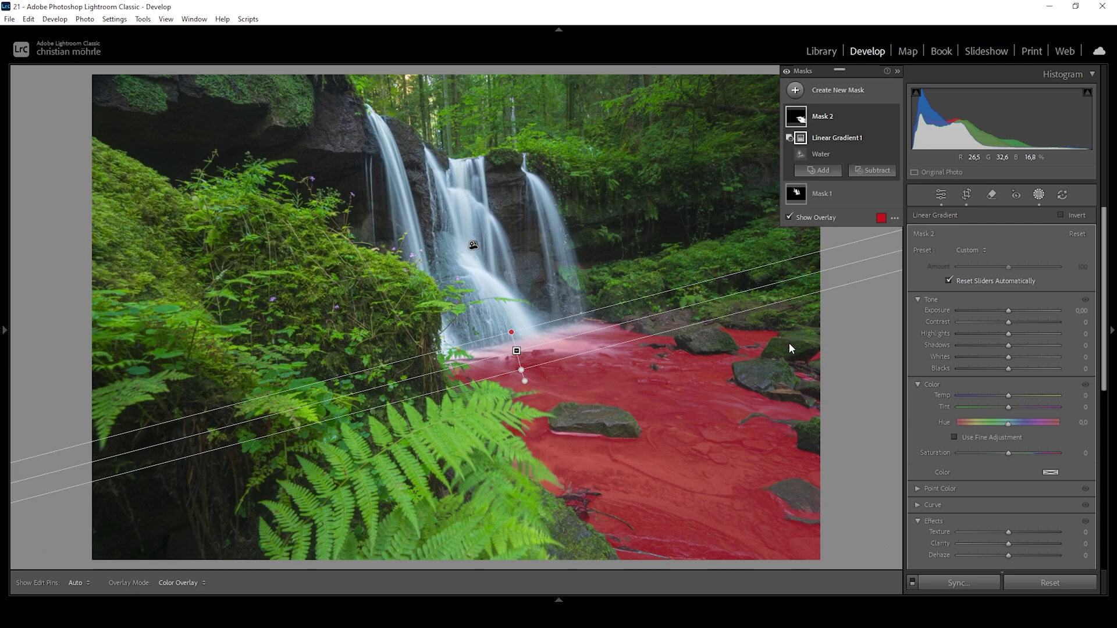
# Step: Give the masked foreground stream Dehaze 21, Clarity 31, Exposure −0.19 and Contrast 78
pyautogui.scroll(-2, 1006, 506)
pyautogui.moveTo(1010, 497); pyautogui.dragTo(1024, 498)
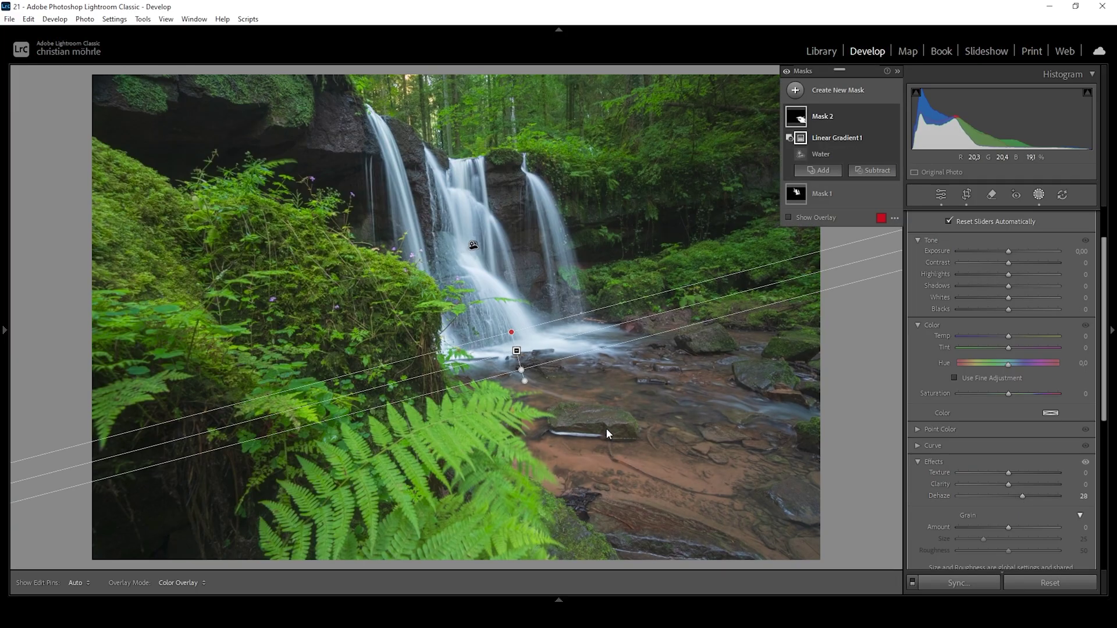
pyautogui.moveTo(1024, 496)
pyautogui.mouseDown()
pyautogui.moveTo(1016, 484)
pyautogui.moveTo(1027, 483)
pyautogui.mouseUp()
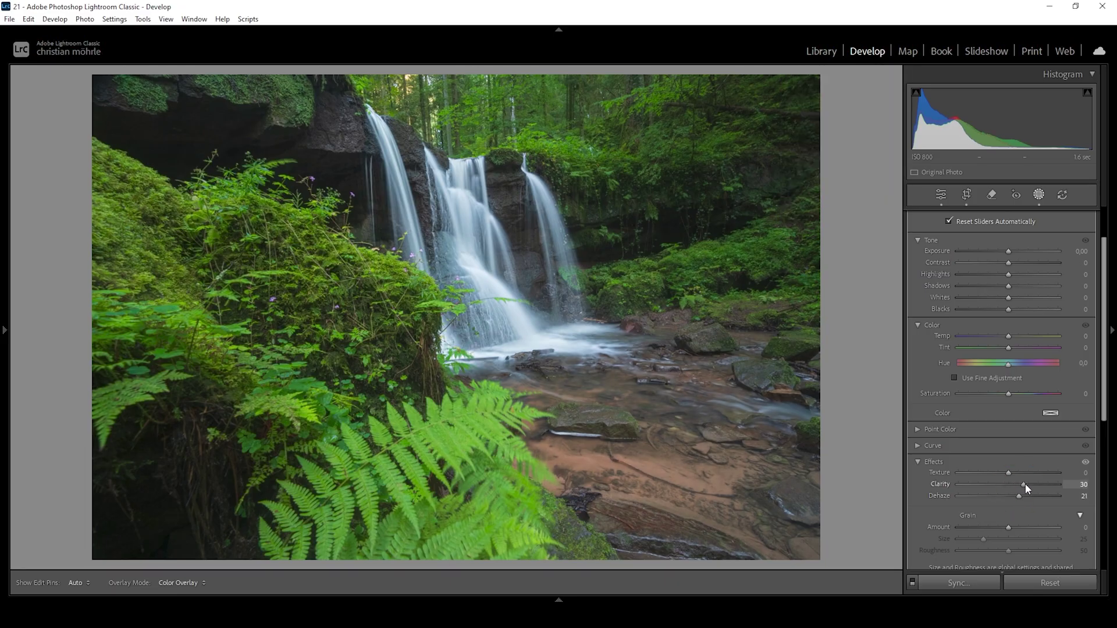
pyautogui.moveTo(1025, 484); pyautogui.dragTo(1021, 480)
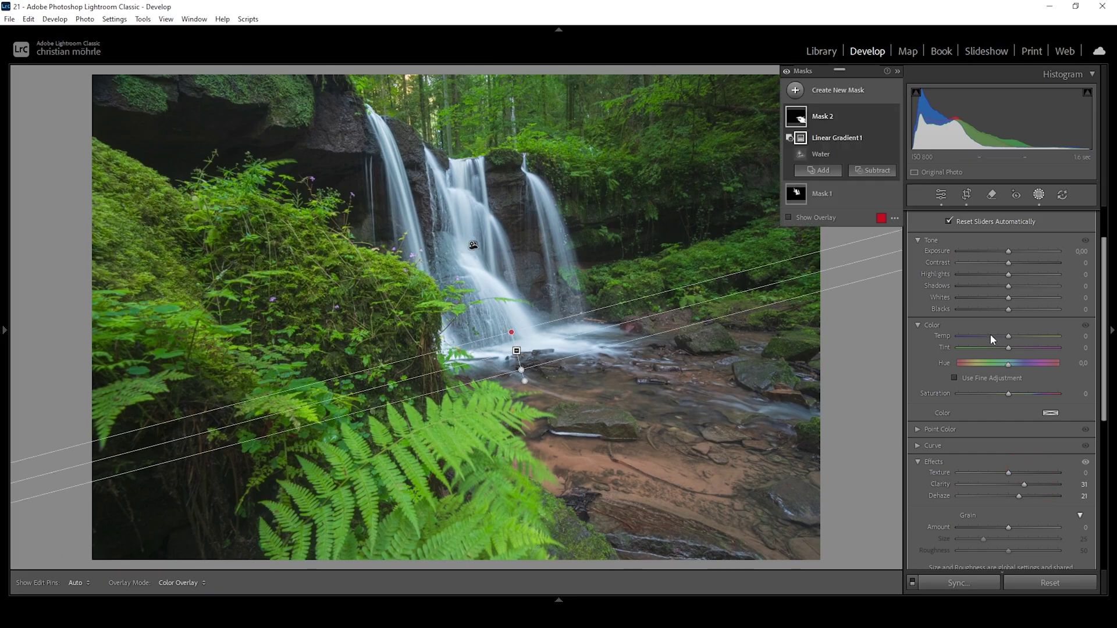
pyautogui.moveTo(1008, 254); pyautogui.dragTo(1044, 266)
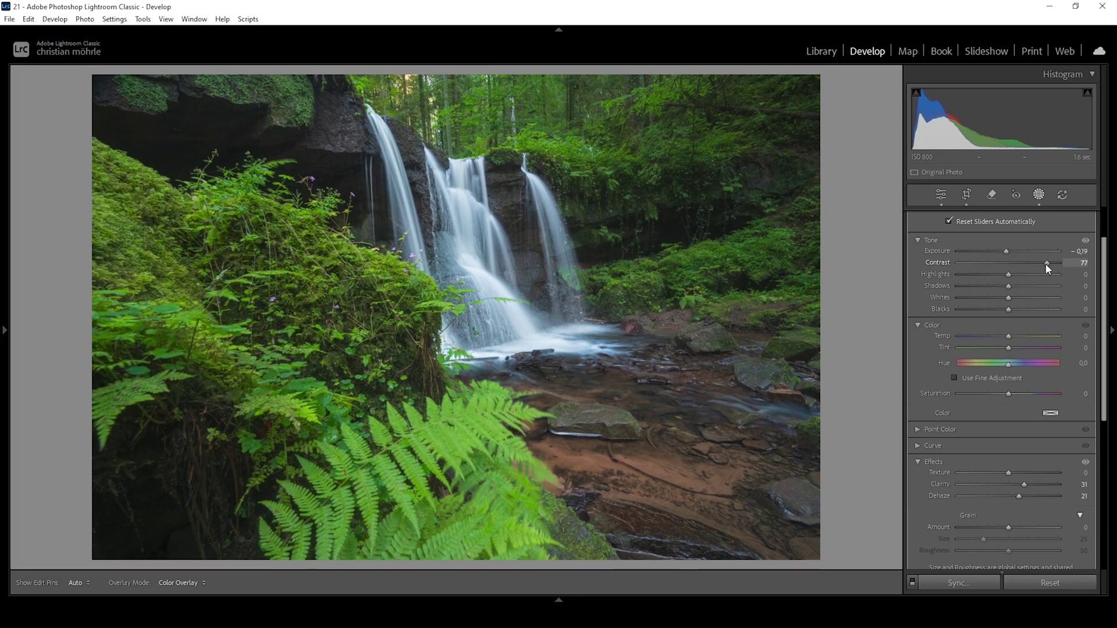
pyautogui.moveTo(1037, 264); pyautogui.dragTo(1037, 264)
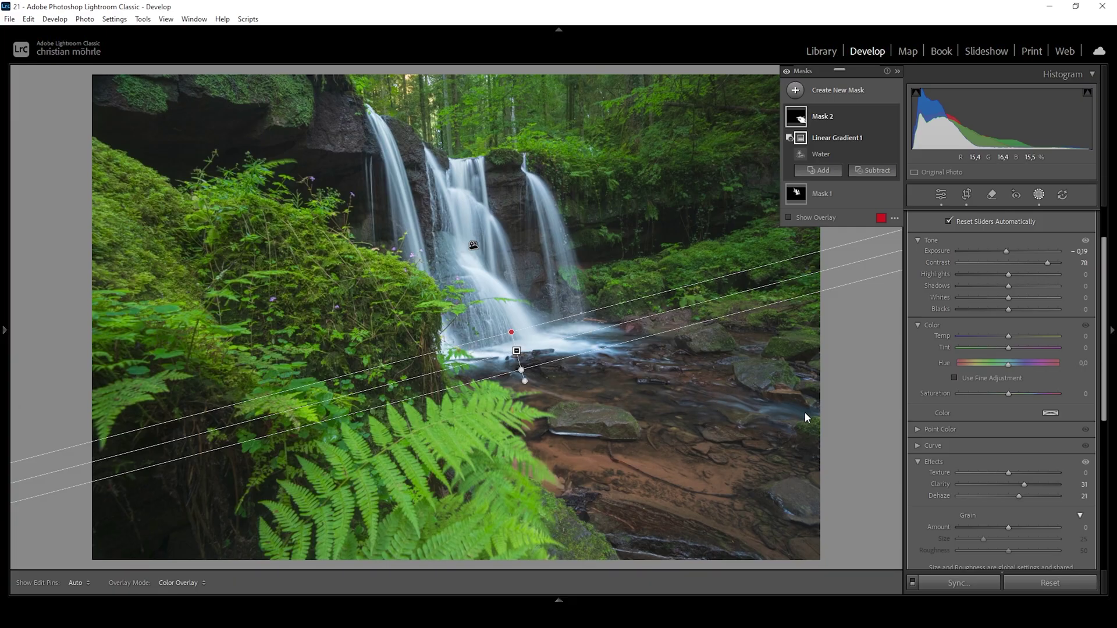
# Step: Create a third landscape mask that selects the vegetation
pyautogui.click(795, 89)
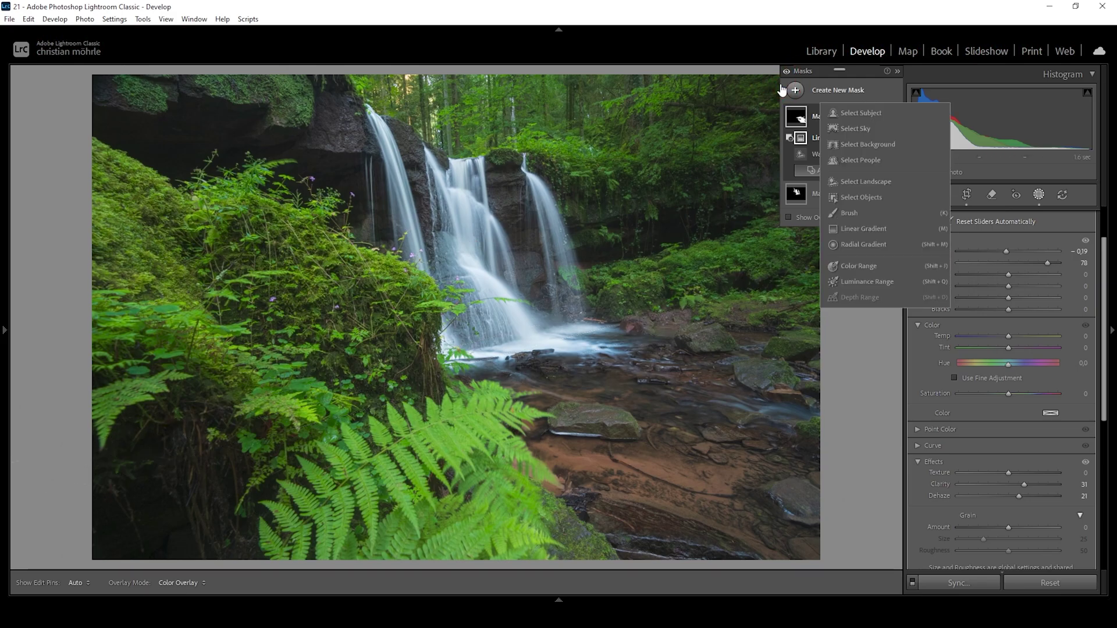
pyautogui.click(852, 181)
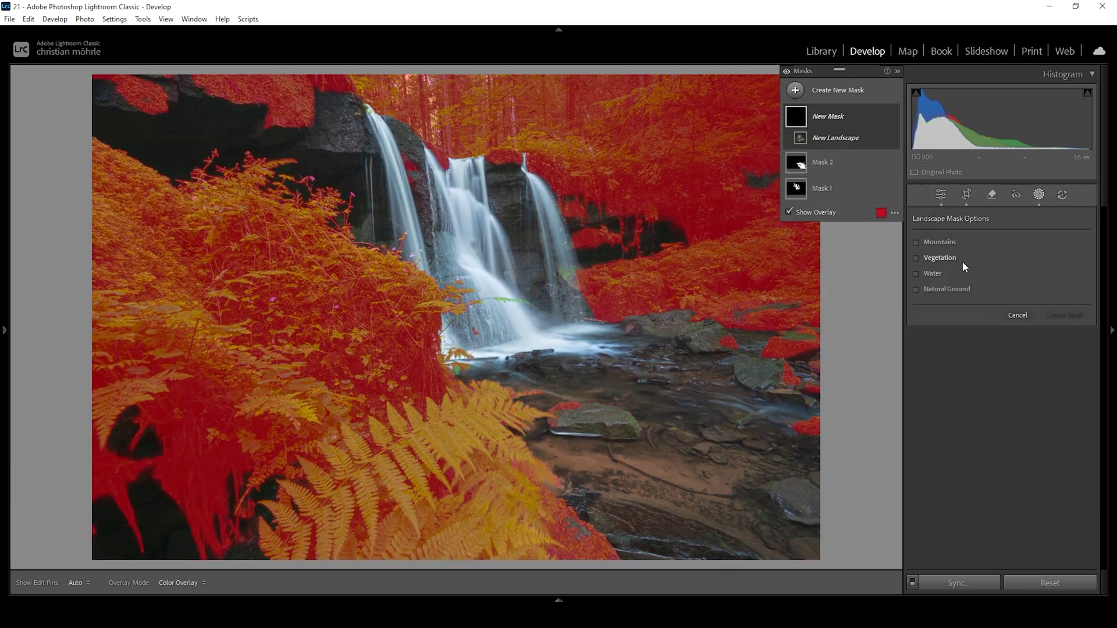
pyautogui.click(945, 257)
pyautogui.click(1058, 315)
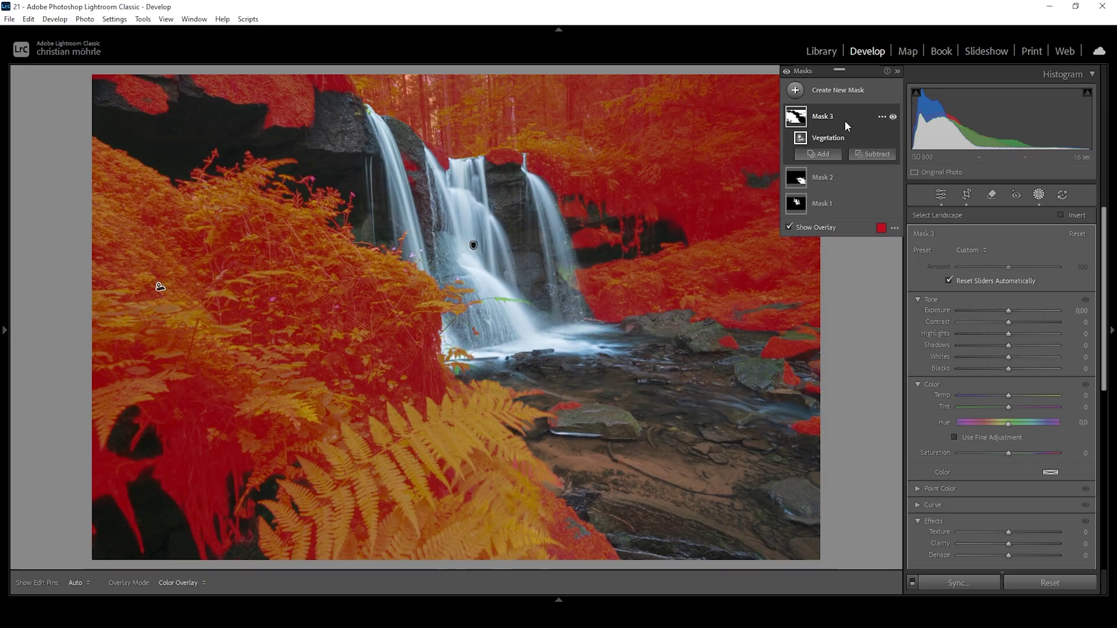
# Step: Intersect the vegetation mask with a brush and paint over the upper edge of the mossy slope and the foreground fern
pyautogui.click(882, 117)
pyautogui.moveTo(911, 173)
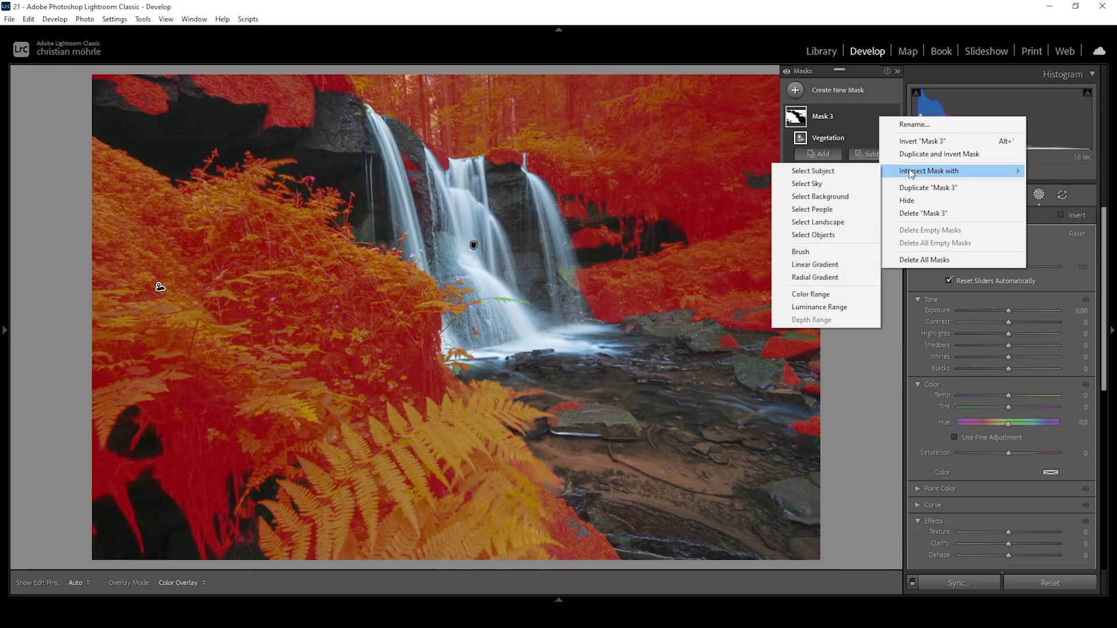
pyautogui.click(823, 251)
pyautogui.scroll(2, 415, 284)
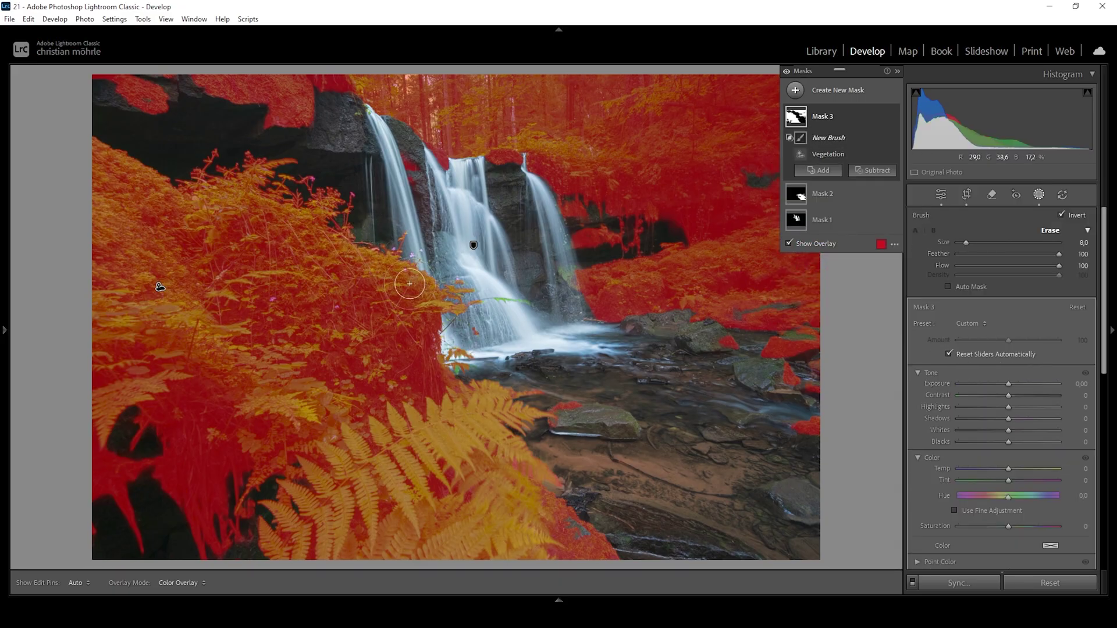
pyautogui.moveTo(465, 311)
pyautogui.mouseDown()
pyautogui.moveTo(378, 263)
pyautogui.moveTo(338, 206)
pyautogui.moveTo(296, 226)
pyautogui.moveTo(268, 200)
pyautogui.moveTo(312, 181)
pyautogui.moveTo(221, 195)
pyautogui.moveTo(120, 172)
pyautogui.moveTo(143, 175)
pyautogui.mouseUp()
pyautogui.scroll(2, 482, 426)
pyautogui.moveTo(483, 427)
pyautogui.mouseDown()
pyautogui.moveTo(395, 438)
pyautogui.moveTo(474, 402)
pyautogui.moveTo(510, 418)
pyautogui.moveTo(403, 459)
pyautogui.moveTo(499, 448)
pyautogui.moveTo(537, 420)
pyautogui.moveTo(402, 462)
pyautogui.moveTo(487, 429)
pyautogui.mouseUp()
pyautogui.scroll(-3, 723, 191)
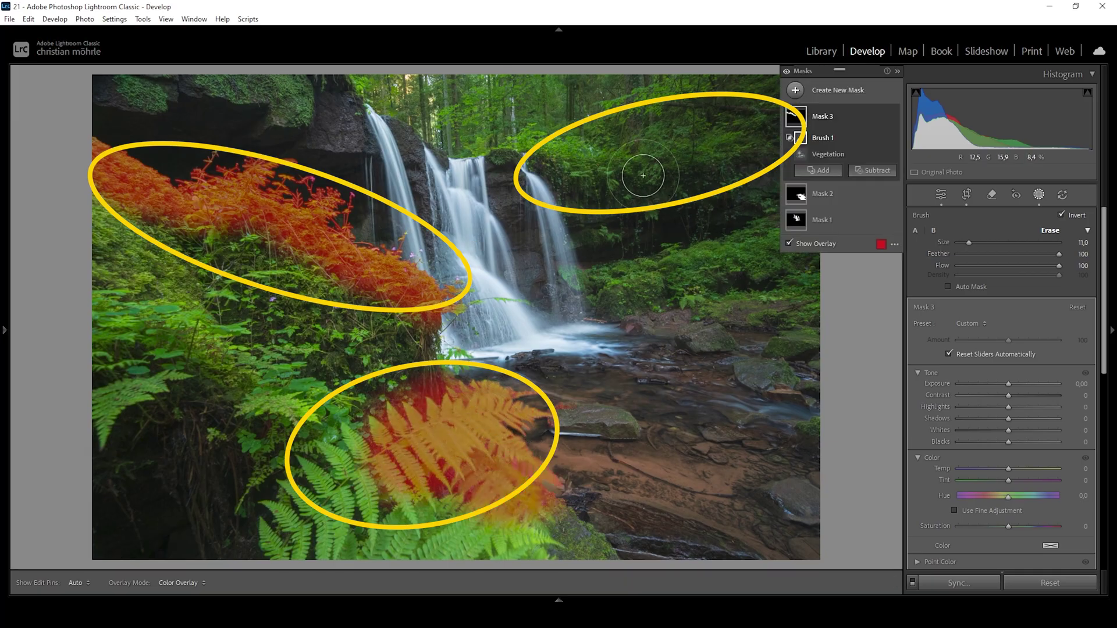
# Step: Brush the foliage to the upper right of the falls into the vegetation mask and set its Exposure to 0.61
pyautogui.moveTo(532, 158)
pyautogui.mouseDown()
pyautogui.moveTo(629, 163)
pyautogui.moveTo(737, 135)
pyautogui.moveTo(706, 147)
pyautogui.moveTo(553, 166)
pyautogui.moveTo(722, 84)
pyautogui.mouseUp()
pyautogui.scroll(-1, 743, 369)
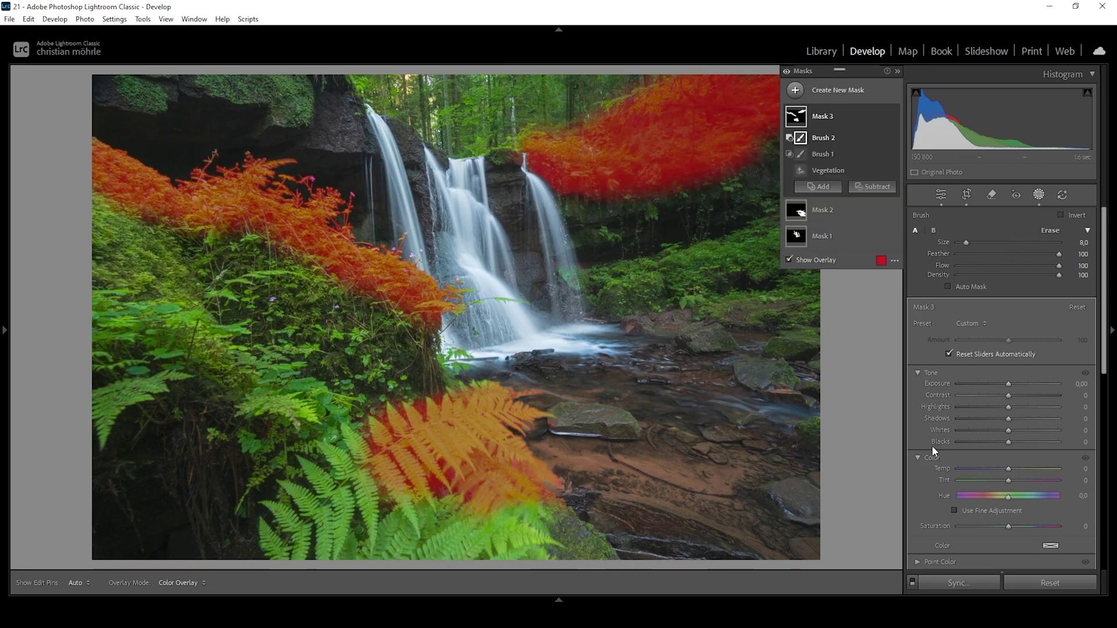
pyautogui.moveTo(1009, 382); pyautogui.dragTo(1016, 383)
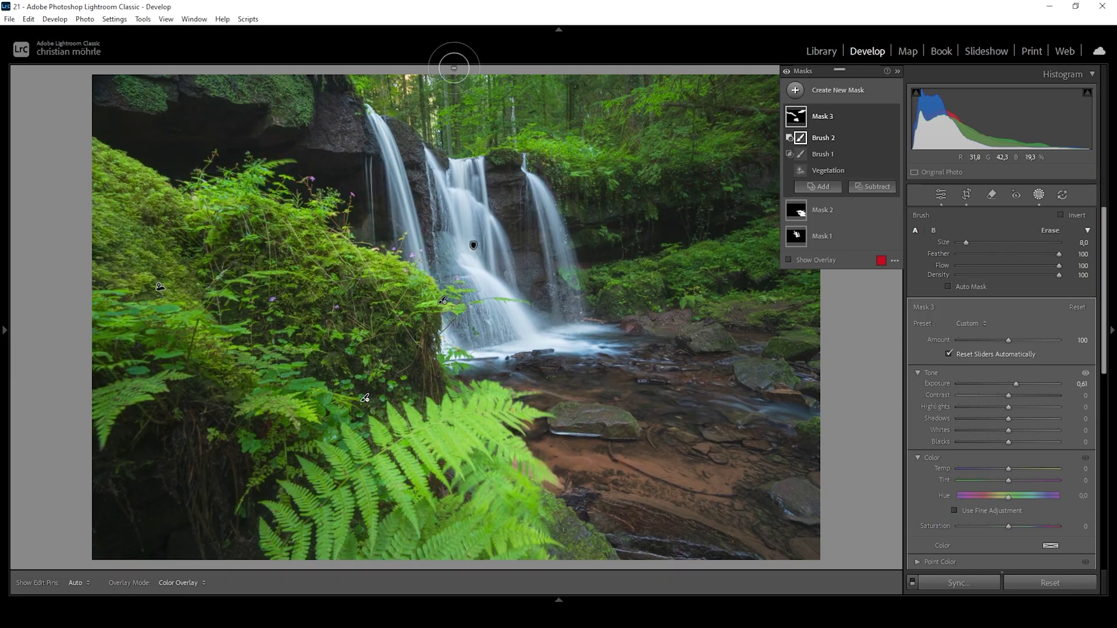
# Step: Create a radial gradient mask centred on the photo's upper edge, reaching down over the trees and the tops of the falls
pyautogui.click(850, 91)
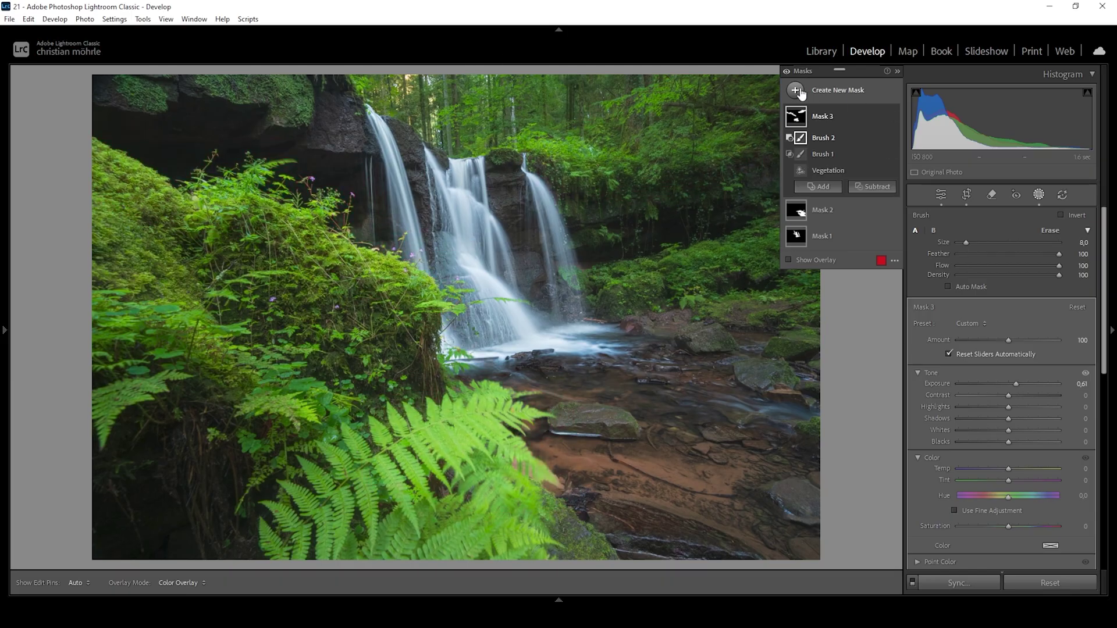
pyautogui.click(868, 245)
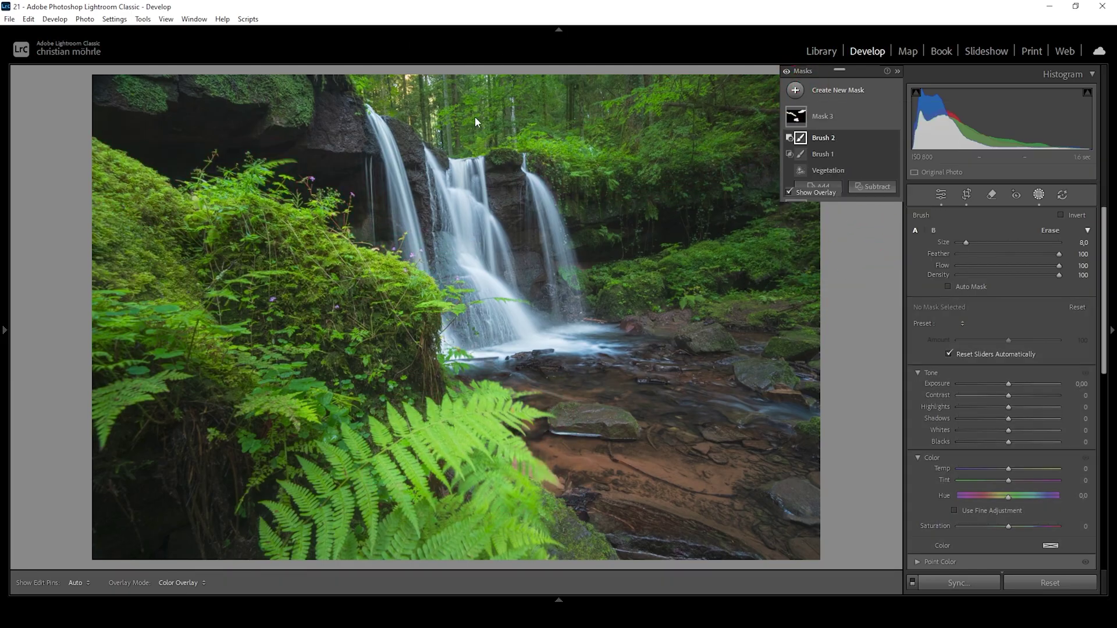
pyautogui.hotkey('shift', 'm')
pyautogui.moveTo(464, 113)
pyautogui.mouseDown()
pyautogui.moveTo(616, 193)
pyautogui.moveTo(637, 218)
pyautogui.mouseUp()
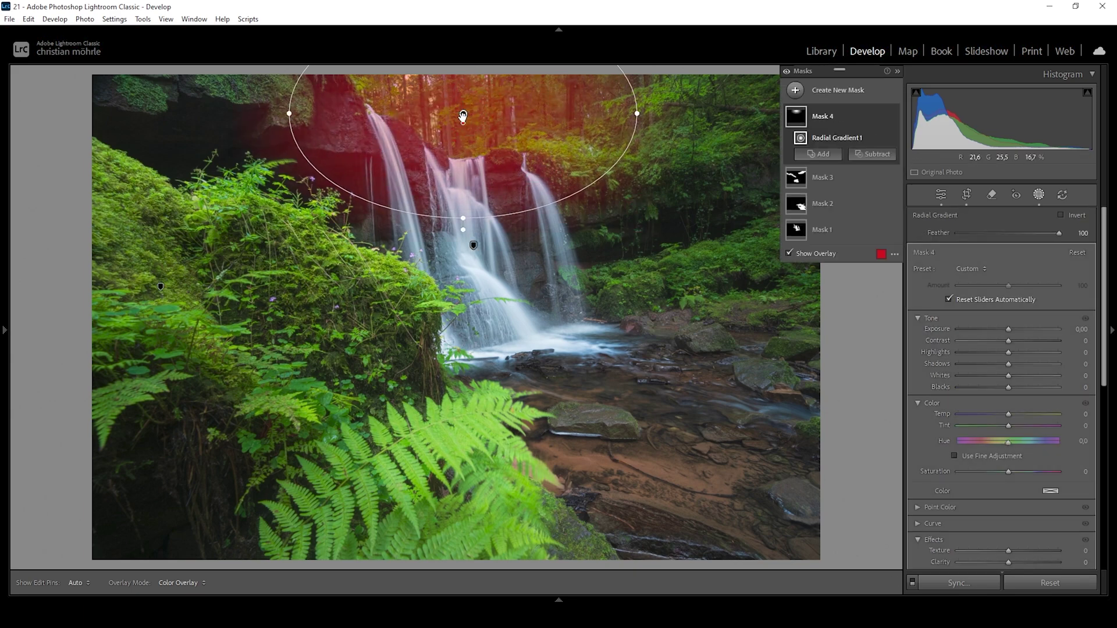
pyautogui.moveTo(475, 128); pyautogui.dragTo(477, 105)
pyautogui.moveTo(486, 108); pyautogui.dragTo(494, 97)
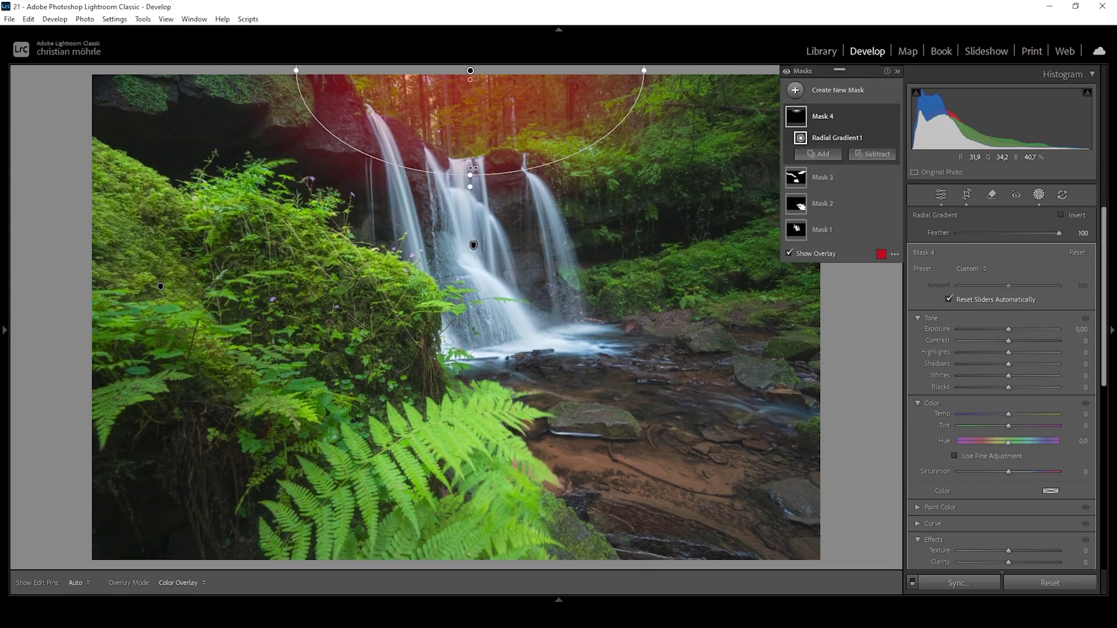
pyautogui.moveTo(470, 175); pyautogui.dragTo(471, 189)
pyautogui.moveTo(510, 129)
pyautogui.mouseDown()
pyautogui.moveTo(524, 112)
pyautogui.moveTo(494, 117)
pyautogui.mouseUp()
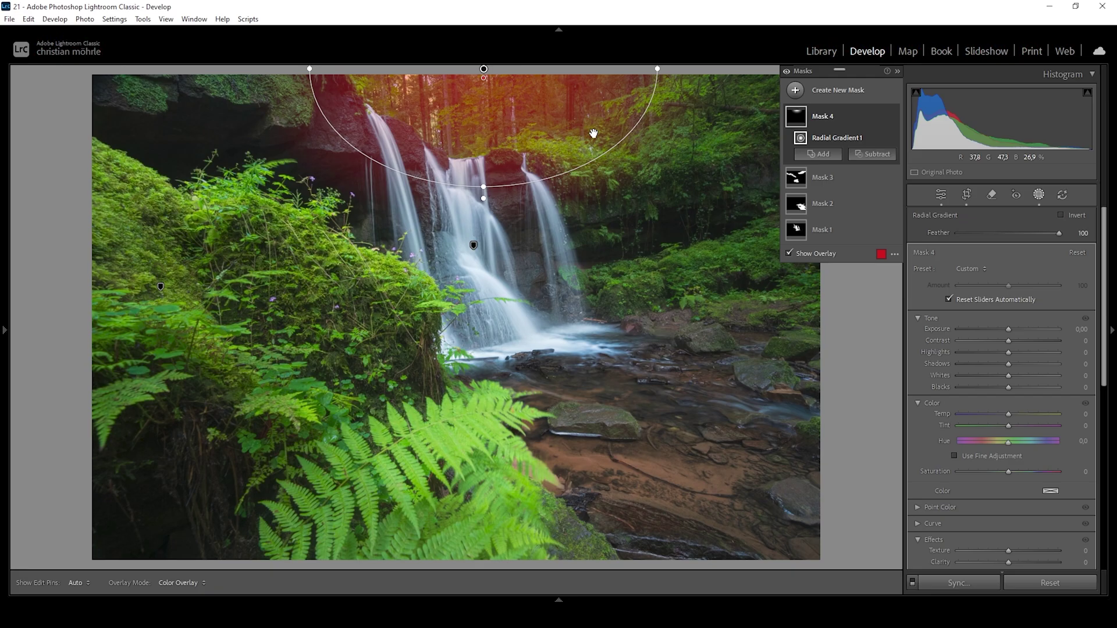
# Step: Give the upper radial mask a soft glow with Blacks 43, Shadows 15, Contrast −100, Dehaze −53, Temp −35 and Tint −100
pyautogui.moveTo(1008, 387); pyautogui.dragTo(1032, 389)
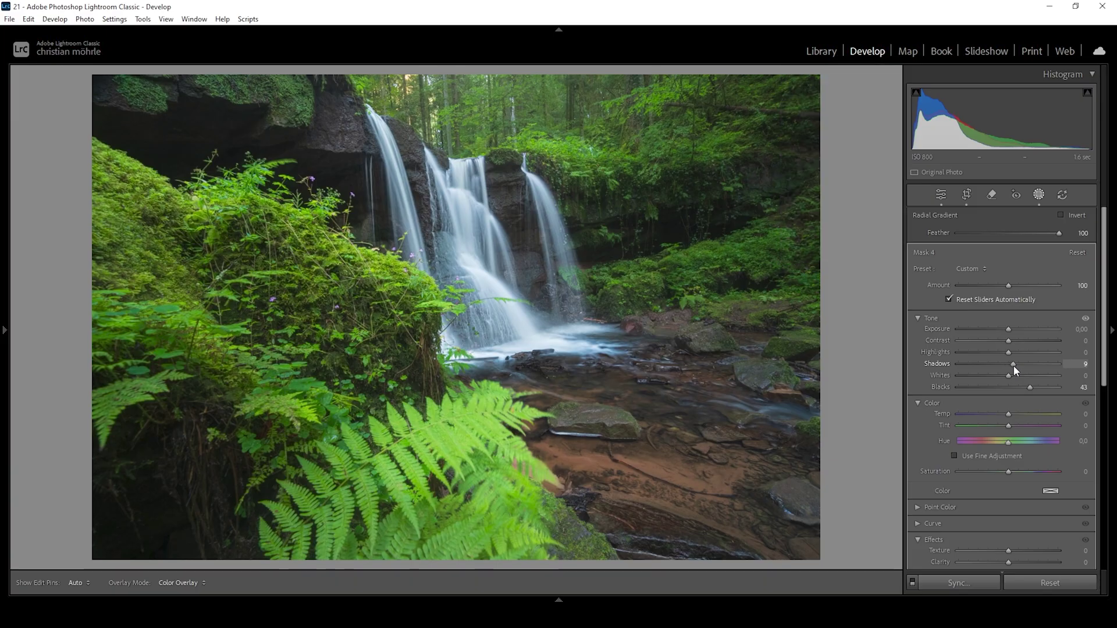
pyautogui.moveTo(1017, 365); pyautogui.dragTo(906, 339)
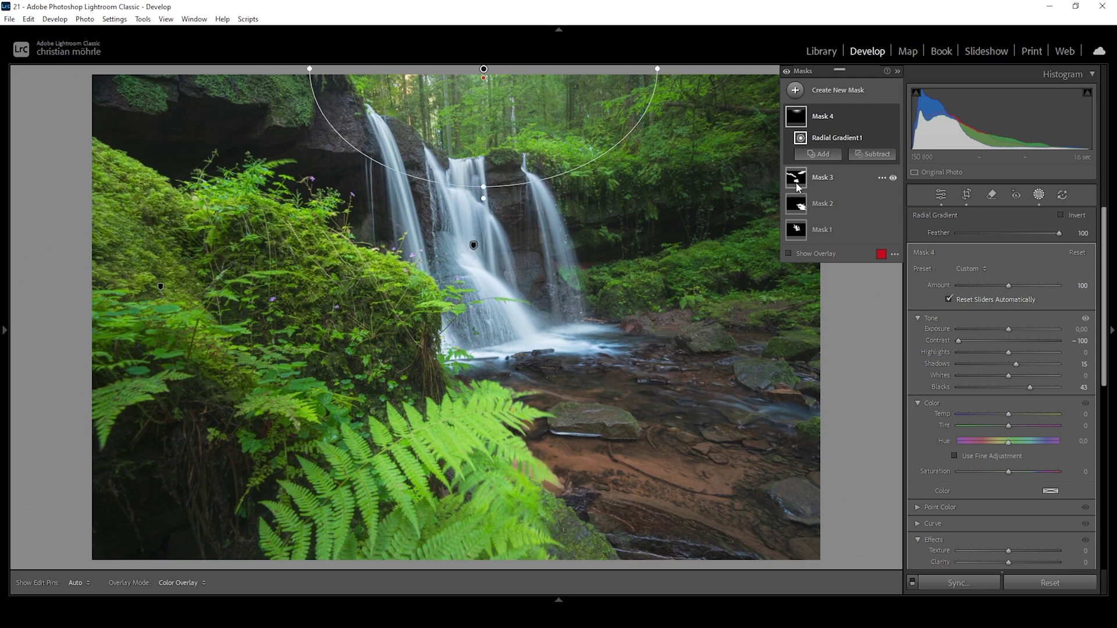
pyautogui.scroll(-2, 995, 490)
pyautogui.moveTo(1008, 515); pyautogui.dragTo(991, 516)
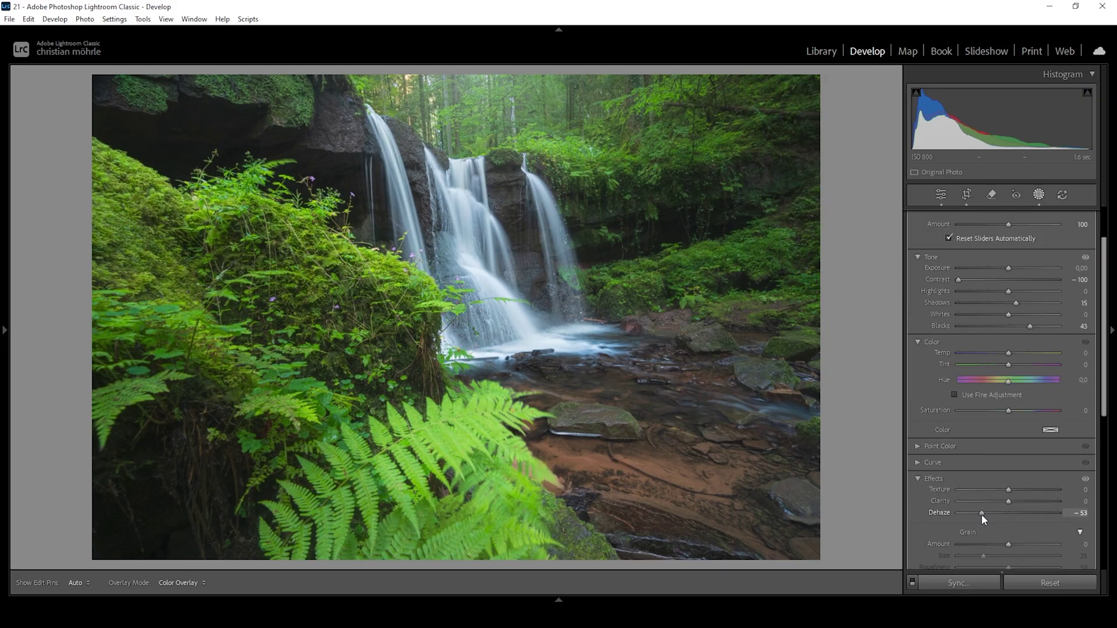
pyautogui.moveTo(982, 516); pyautogui.dragTo(982, 516)
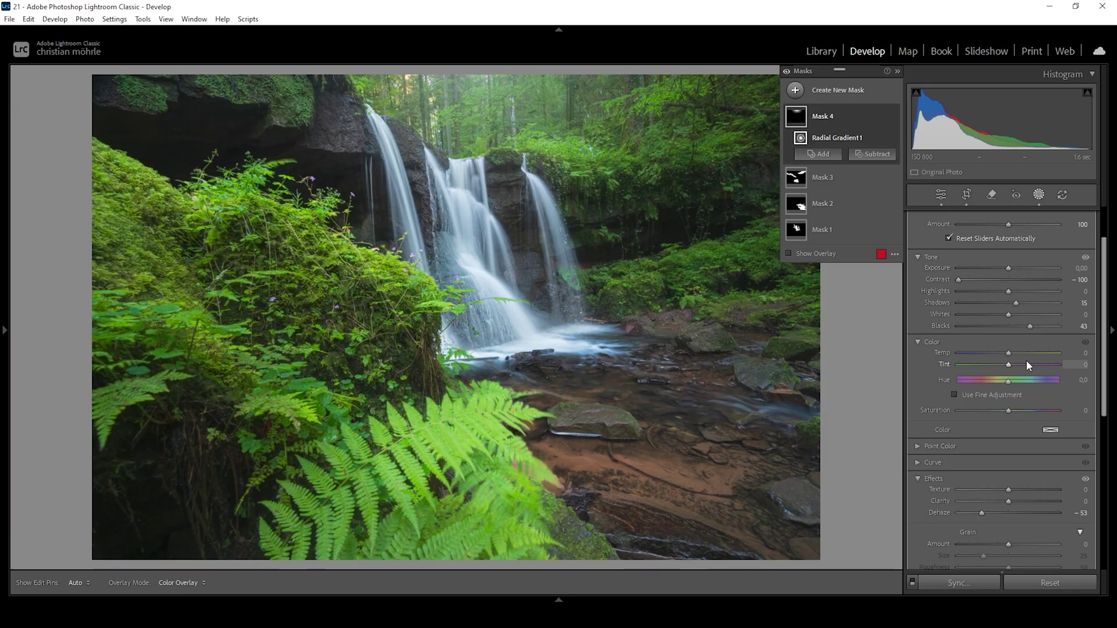
pyautogui.moveTo(1008, 354); pyautogui.dragTo(844, 364)
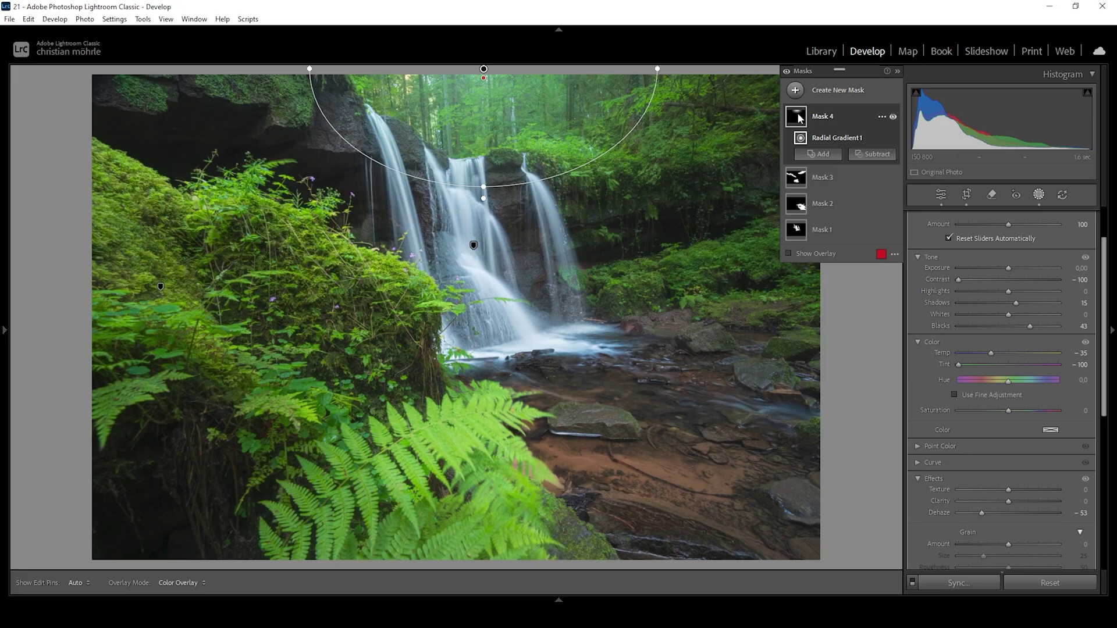
# Step: Create another radial gradient mask as a large tilted ellipse covering the waterfall and the stream
pyautogui.click(795, 90)
pyautogui.click(850, 244)
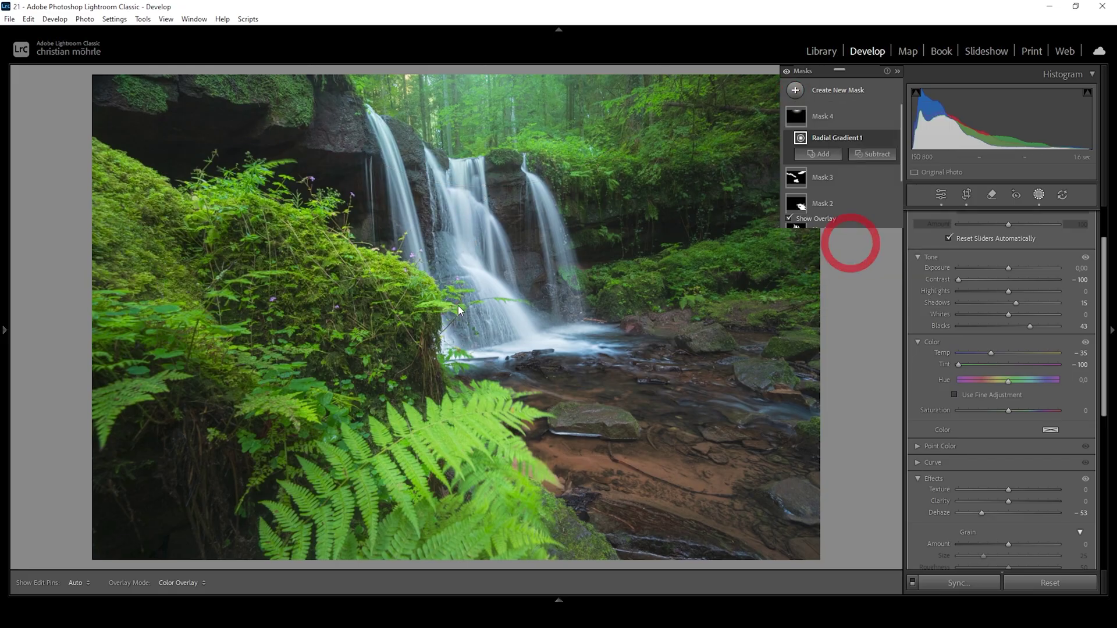
pyautogui.moveTo(442, 216); pyautogui.dragTo(657, 548)
pyautogui.moveTo(467, 561); pyautogui.dragTo(515, 547)
pyautogui.moveTo(452, 329); pyautogui.dragTo(504, 257)
pyautogui.moveTo(262, 276); pyautogui.dragTo(454, 201)
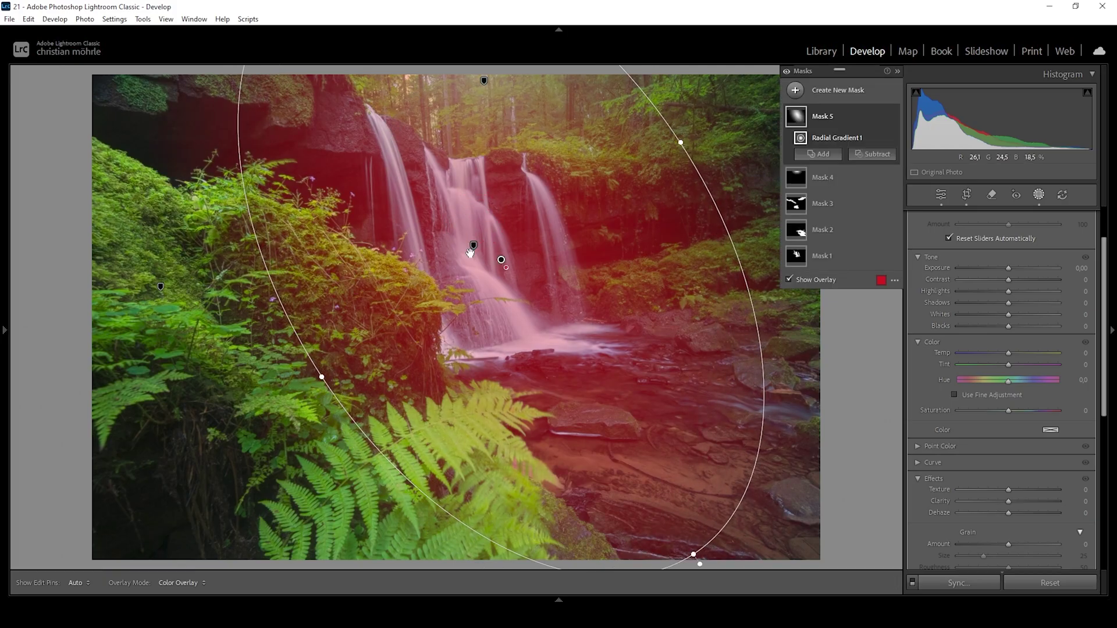
pyautogui.moveTo(697, 574); pyautogui.dragTo(768, 596)
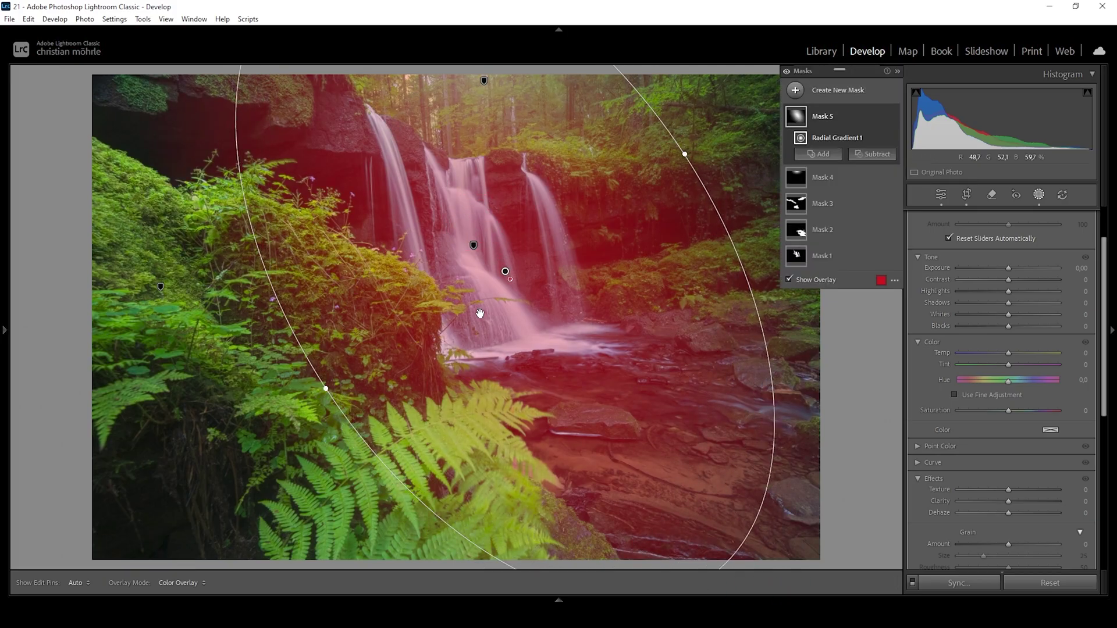
# Step: Invert the large radial mask, darken the surroundings with Exposure −0.51, and compare the photo with and without all masks
pyautogui.scroll(2, 1015, 355)
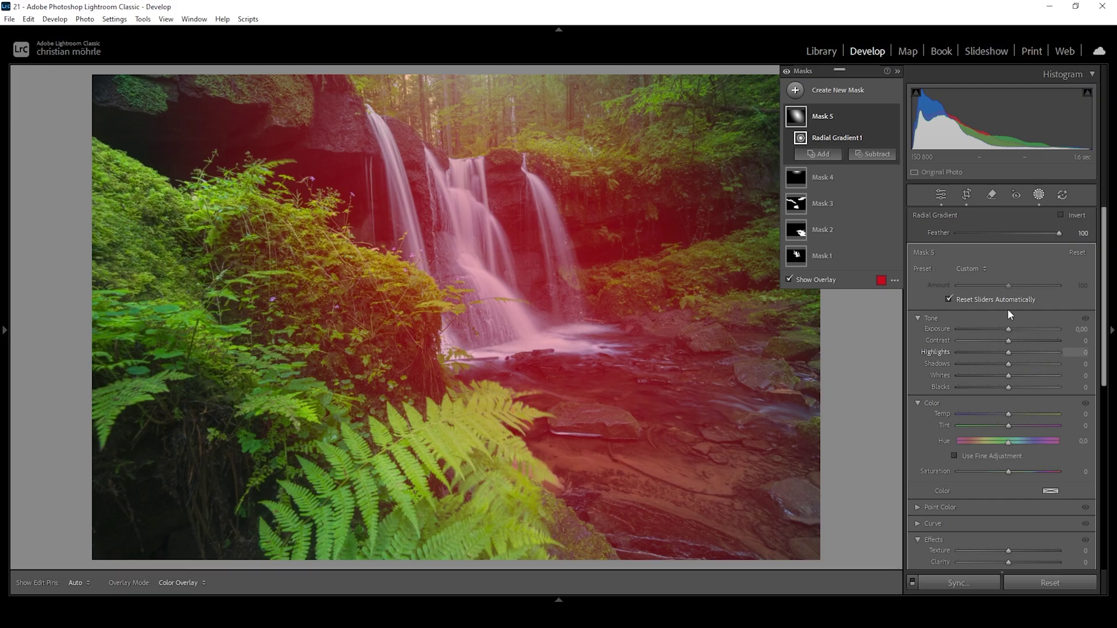
pyautogui.click(1062, 215)
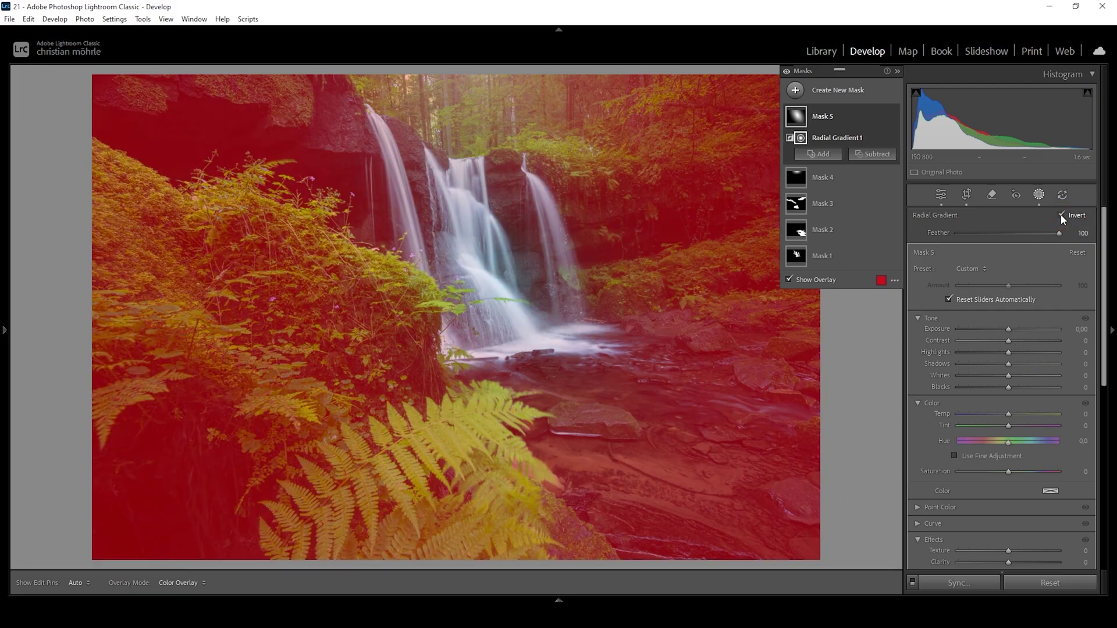
pyautogui.moveTo(1008, 332); pyautogui.dragTo(995, 332)
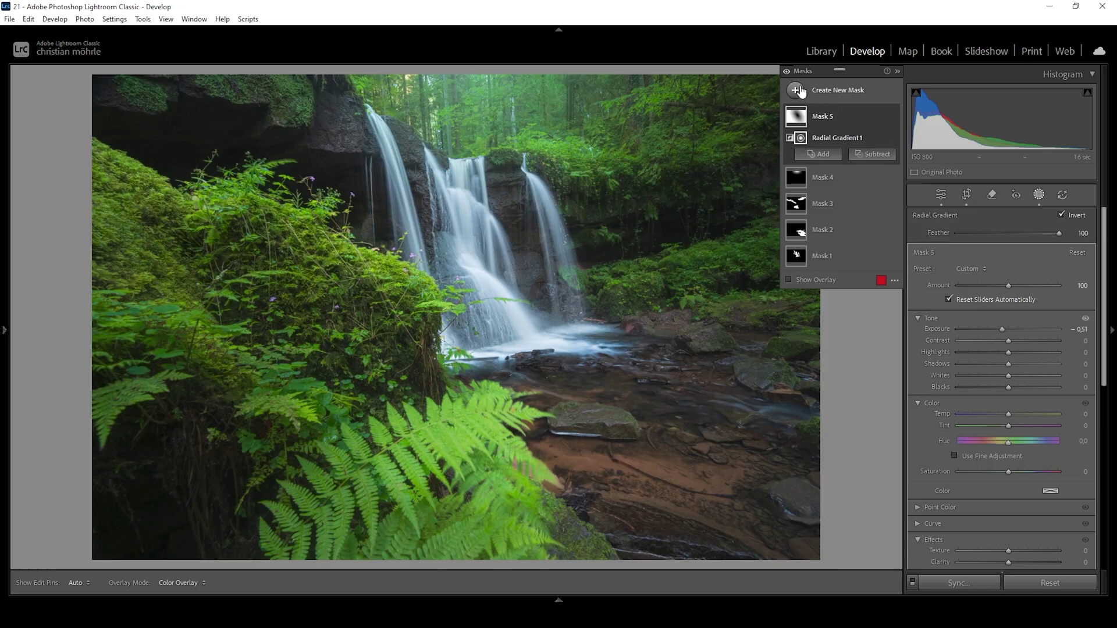
pyautogui.click(786, 72)
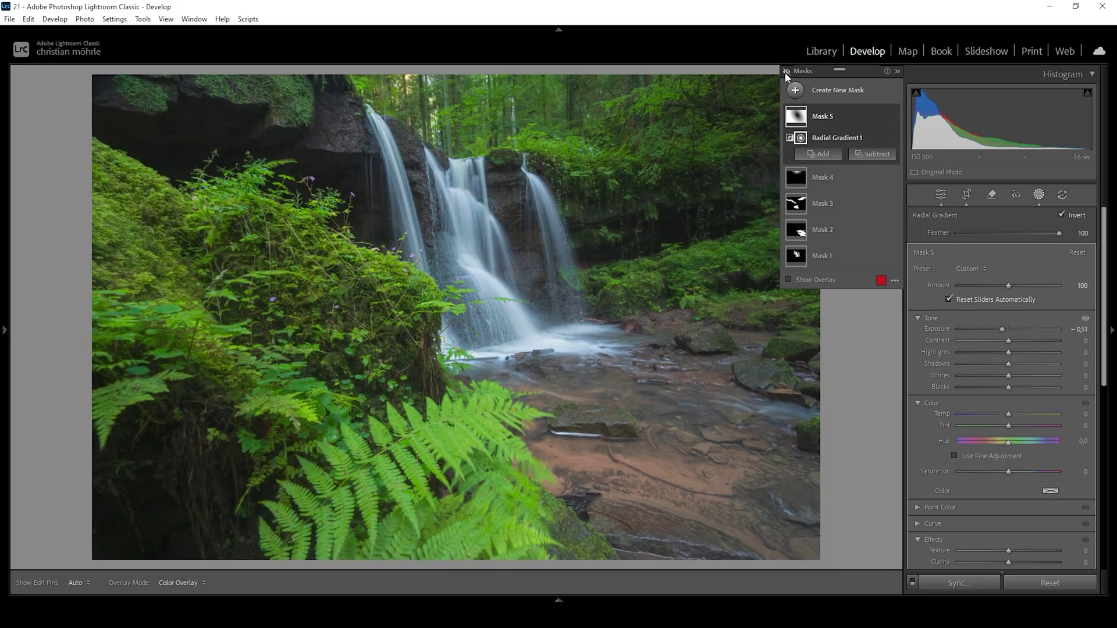
pyautogui.click(786, 72)
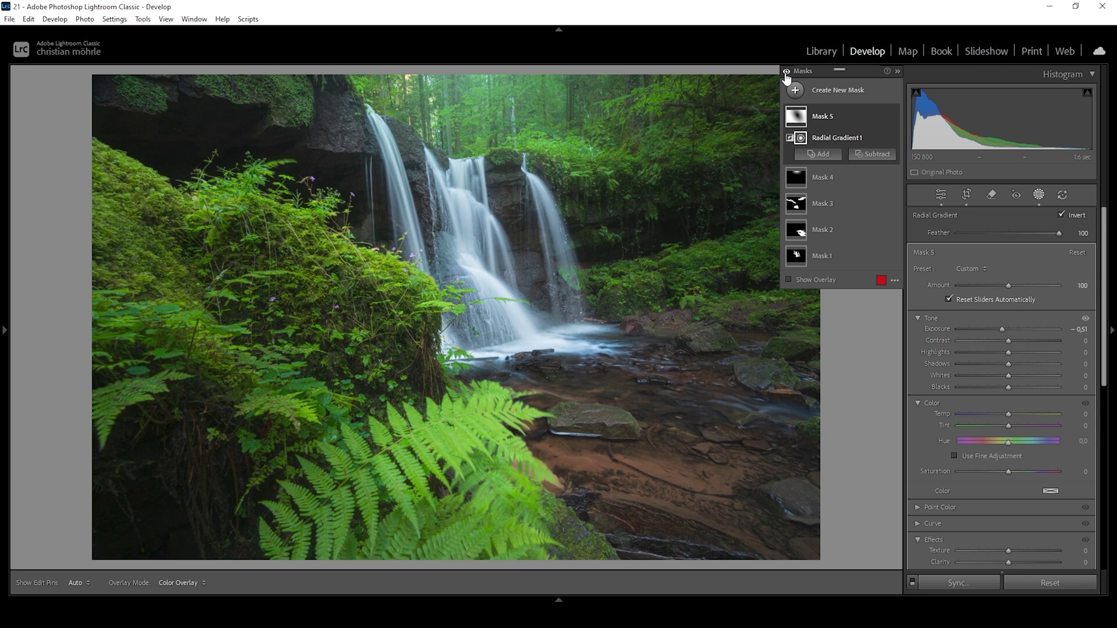
# Step: Raise the Green saturation slightly and lower the Blue saturation slightly in the Color Mixer
pyautogui.click(942, 194)
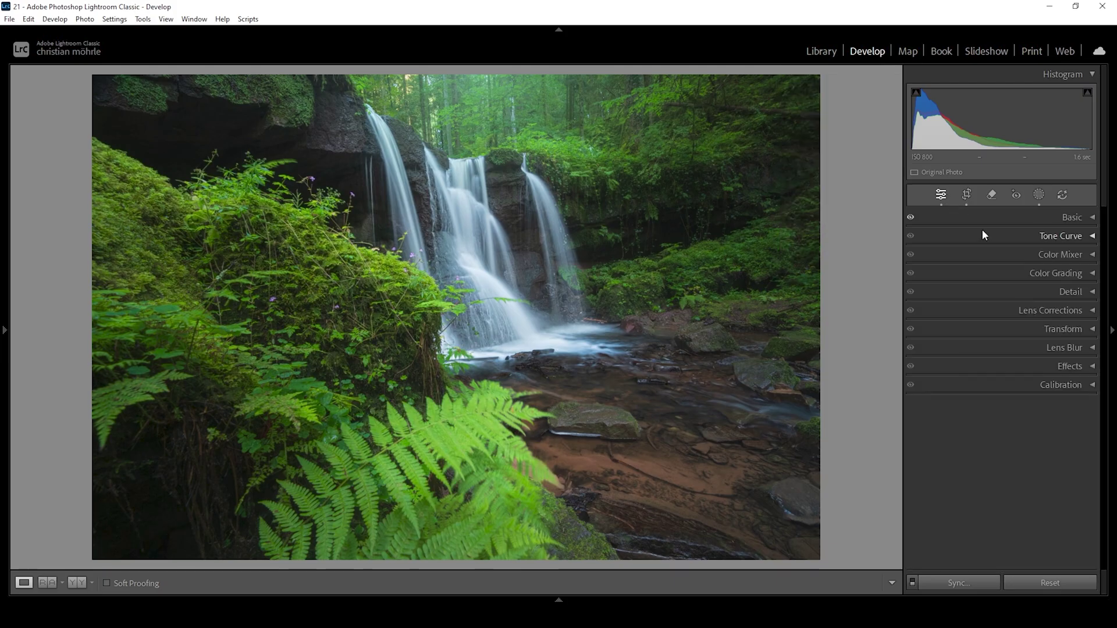
pyautogui.click(1008, 254)
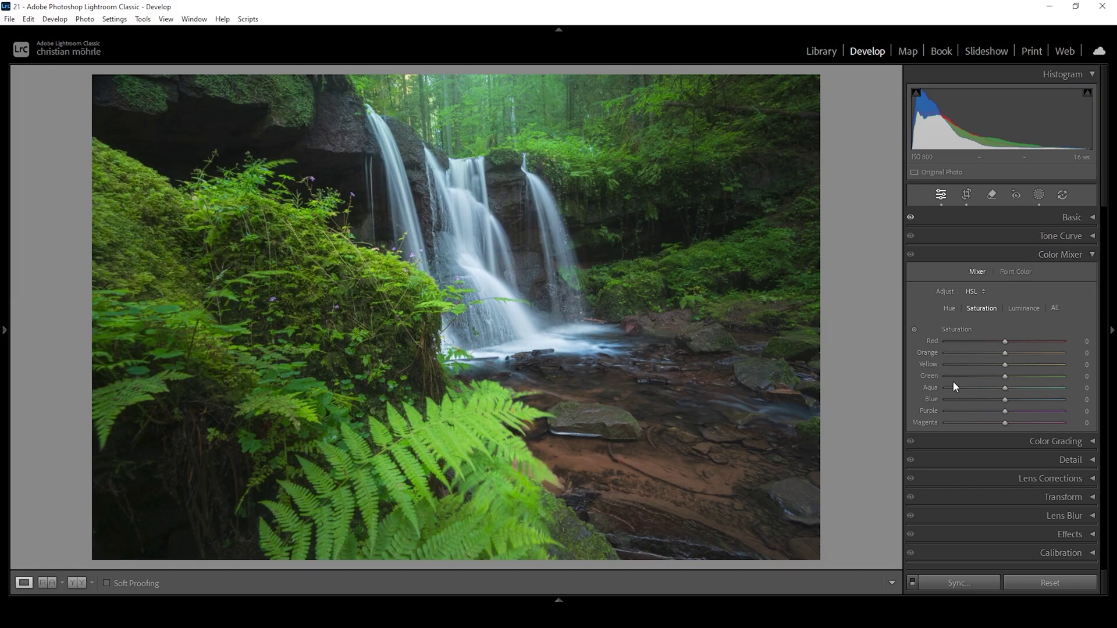
pyautogui.moveTo(1006, 377); pyautogui.dragTo(1011, 382)
pyautogui.moveTo(1004, 400); pyautogui.dragTo(1001, 402)
pyautogui.moveTo(1000, 402); pyautogui.dragTo(1003, 399)
# Step: Raise the Color Mixer luminance of Green to +20 and of Blue to about +7
pyautogui.click(1023, 309)
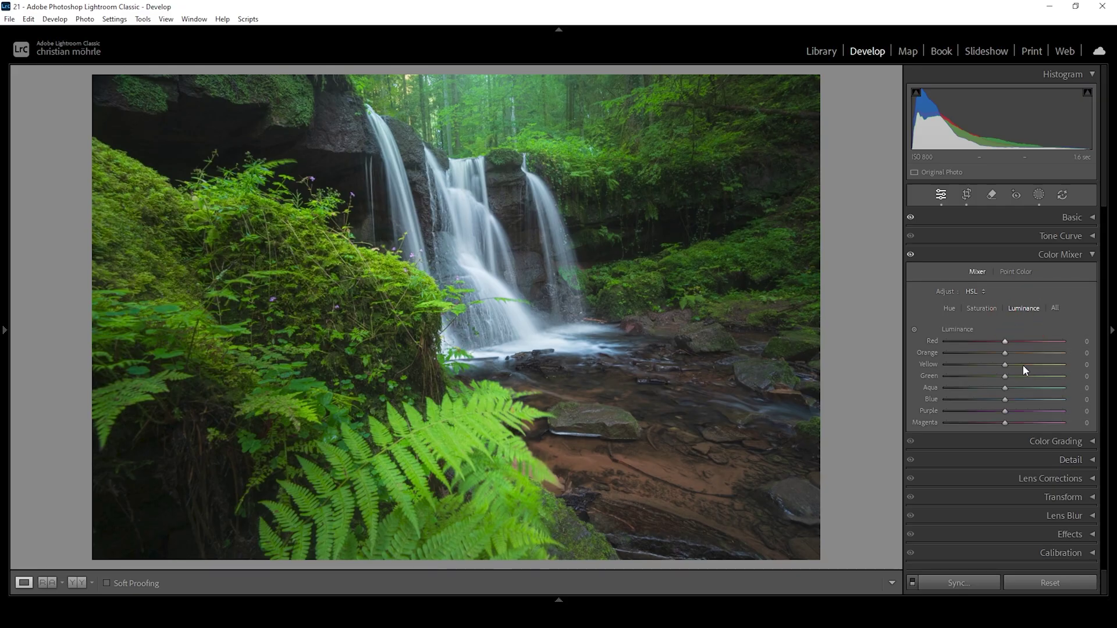
pyautogui.moveTo(1007, 376)
pyautogui.mouseDown()
pyautogui.moveTo(1019, 376)
pyautogui.moveTo(1008, 398)
pyautogui.mouseUp()
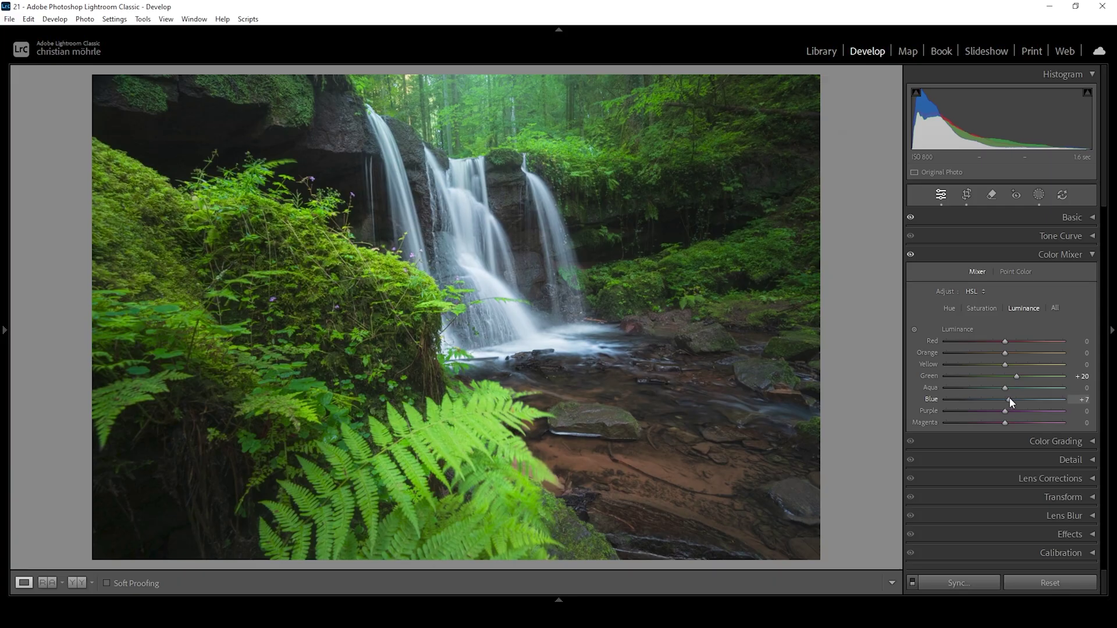
pyautogui.moveTo(1010, 399); pyautogui.dragTo(1009, 399)
pyautogui.click(1081, 257)
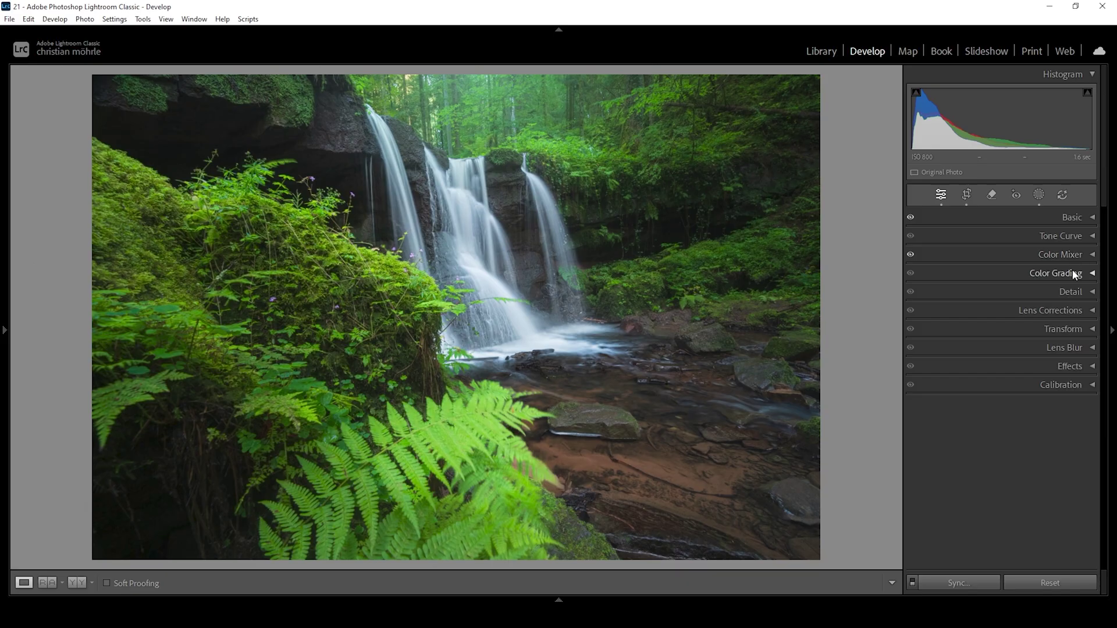
# Step: Tint the shadows green in Color Grading with Hue 119 and Saturation 4
pyautogui.click(1075, 274)
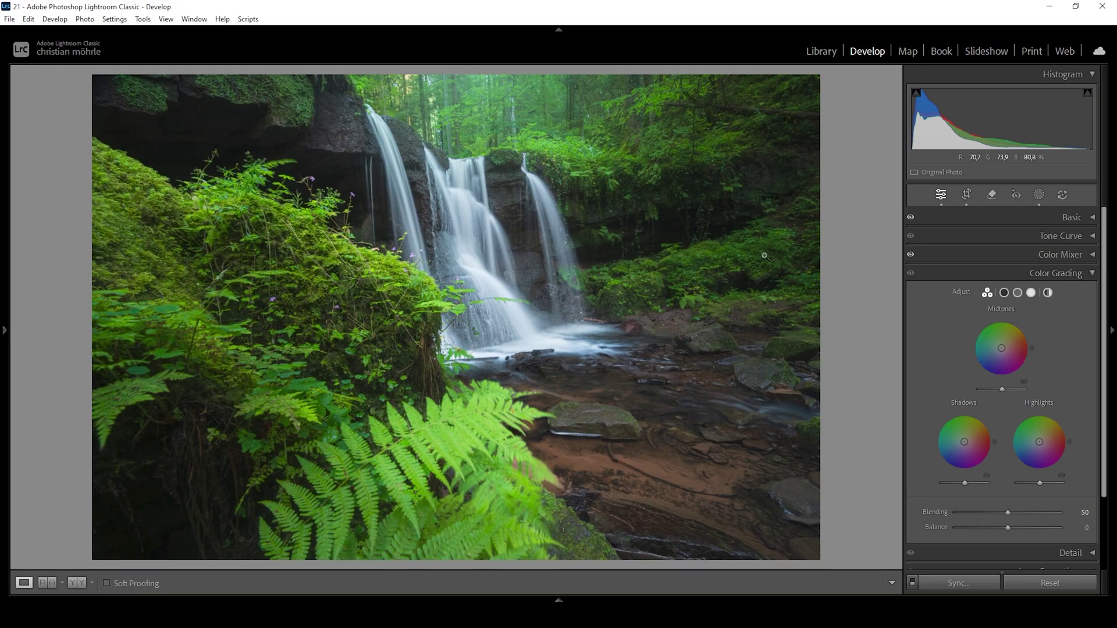
pyautogui.click(1004, 292)
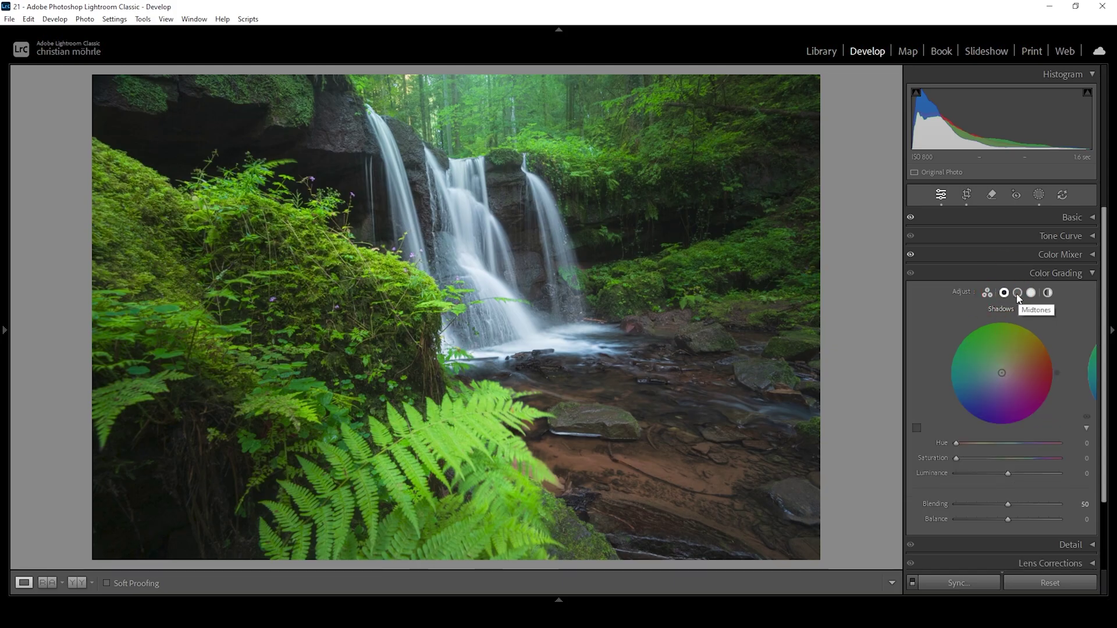
pyautogui.moveTo(955, 443); pyautogui.dragTo(993, 441)
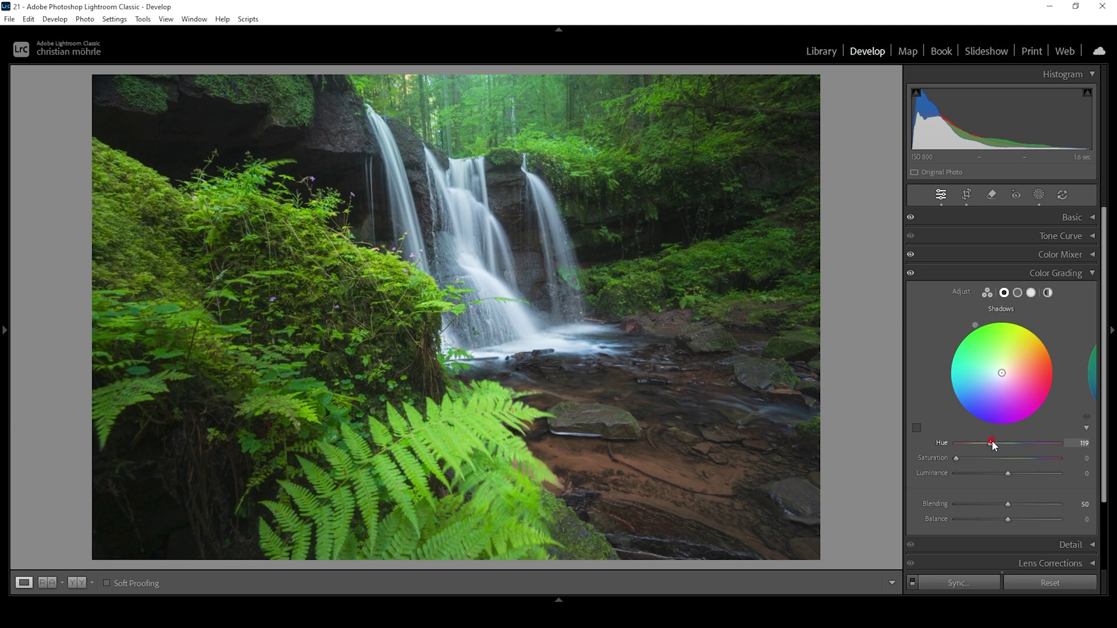
pyautogui.moveTo(957, 462); pyautogui.dragTo(961, 459)
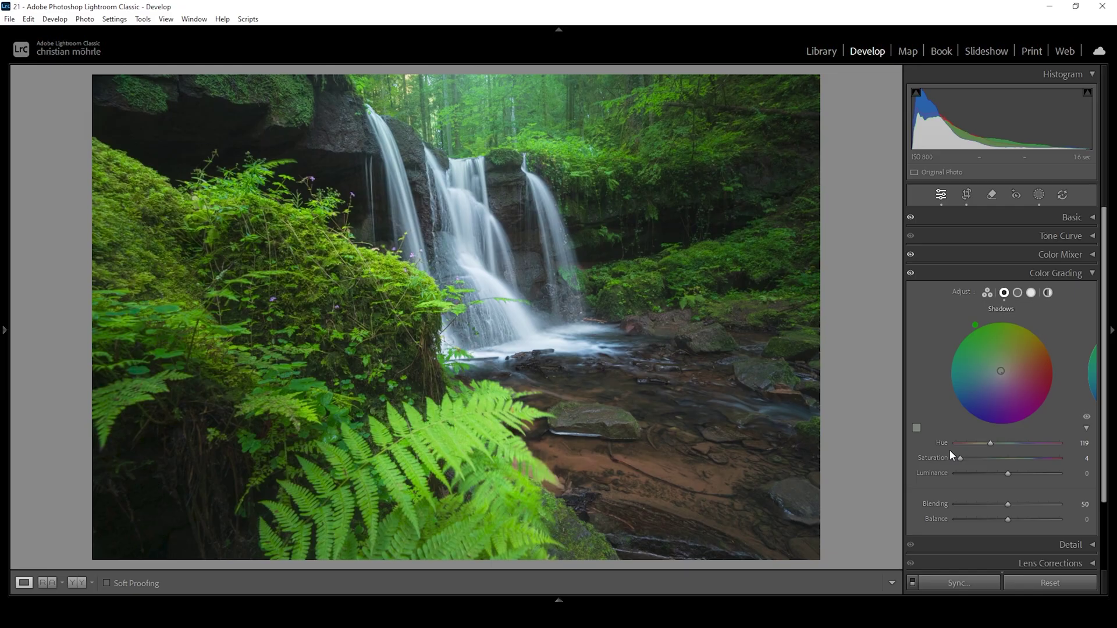
# Step: Tint the midtones blue in Color Grading with Hue 229 and Saturation 6
pyautogui.click(1018, 294)
pyautogui.moveTo(959, 445); pyautogui.dragTo(1023, 442)
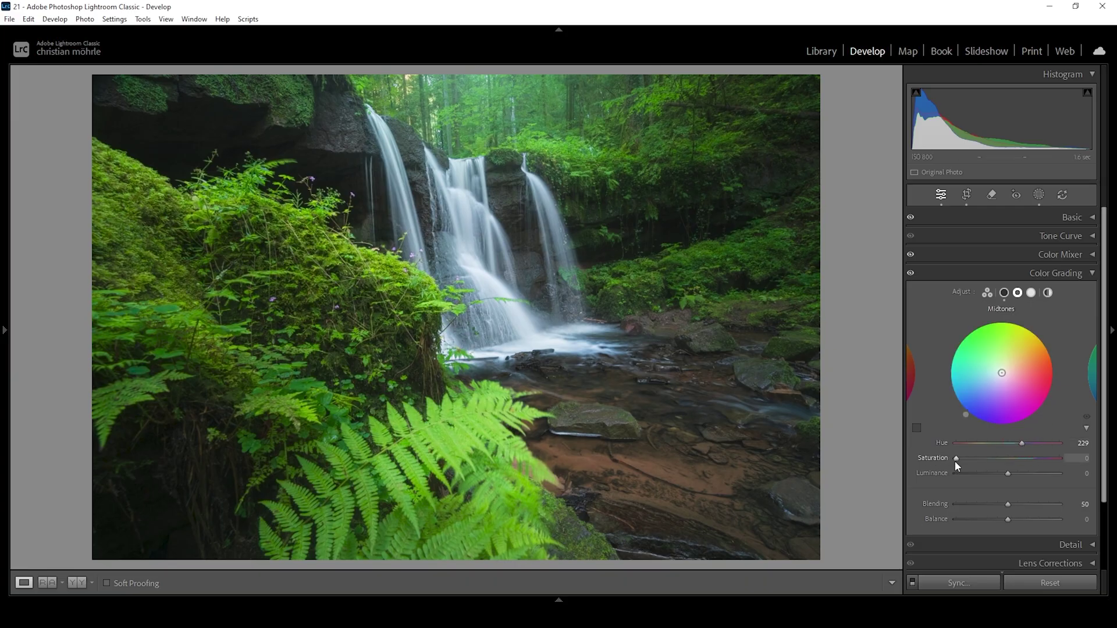
pyautogui.moveTo(956, 458); pyautogui.dragTo(959, 458)
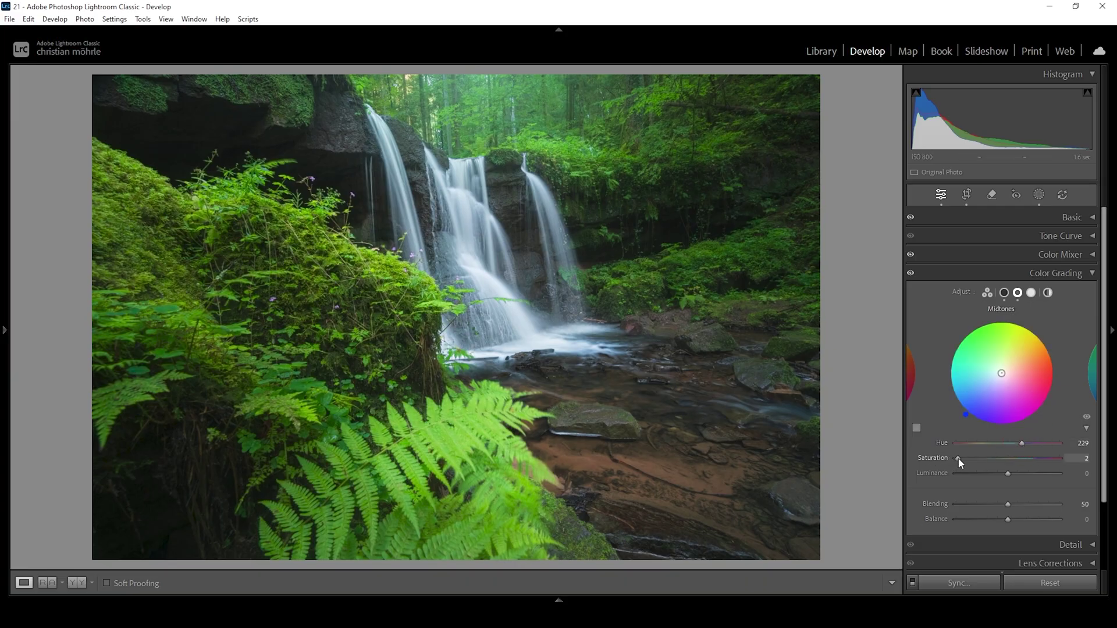
pyautogui.moveTo(960, 460); pyautogui.dragTo(962, 458)
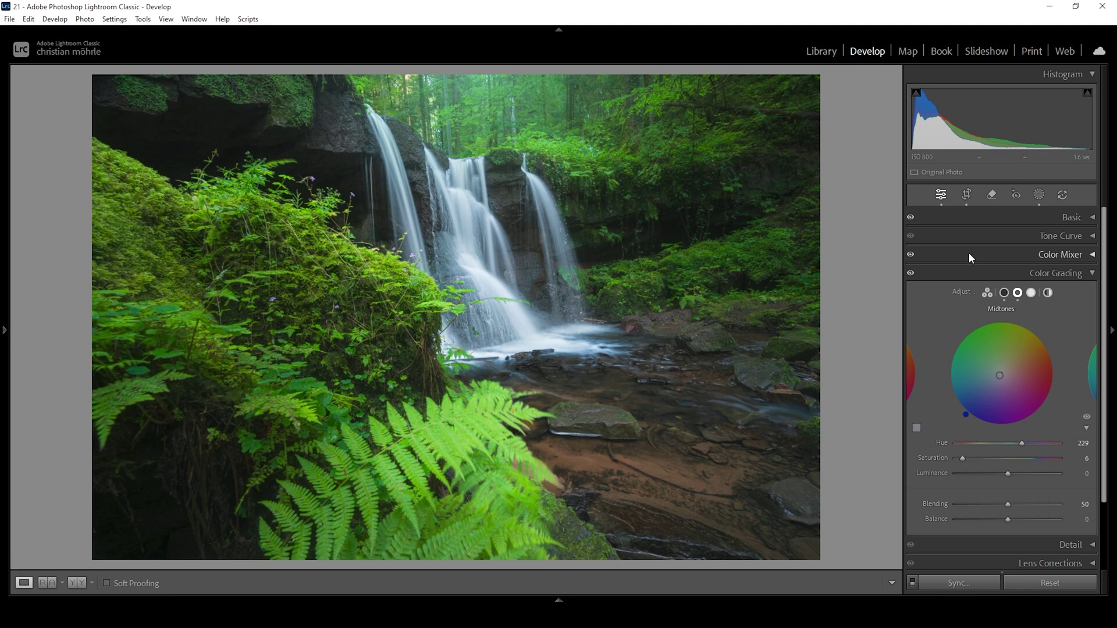
pyautogui.click(1015, 272)
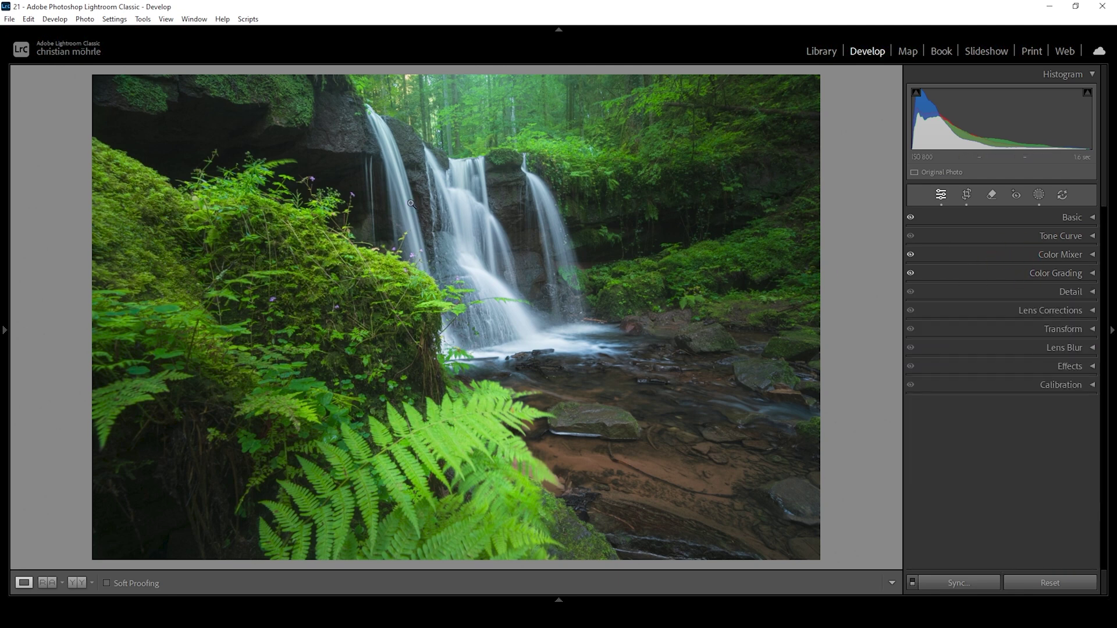
# Step: Raise the Blue Primary saturation to +13 in the Calibration settings
pyautogui.click(1028, 382)
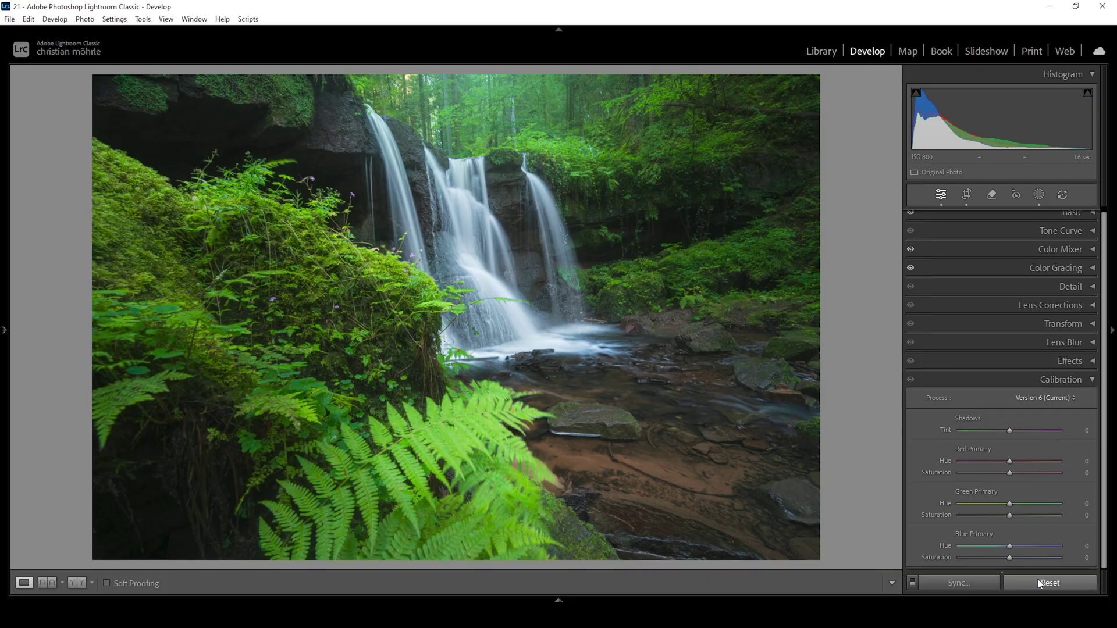
pyautogui.moveTo(1010, 558); pyautogui.dragTo(1017, 559)
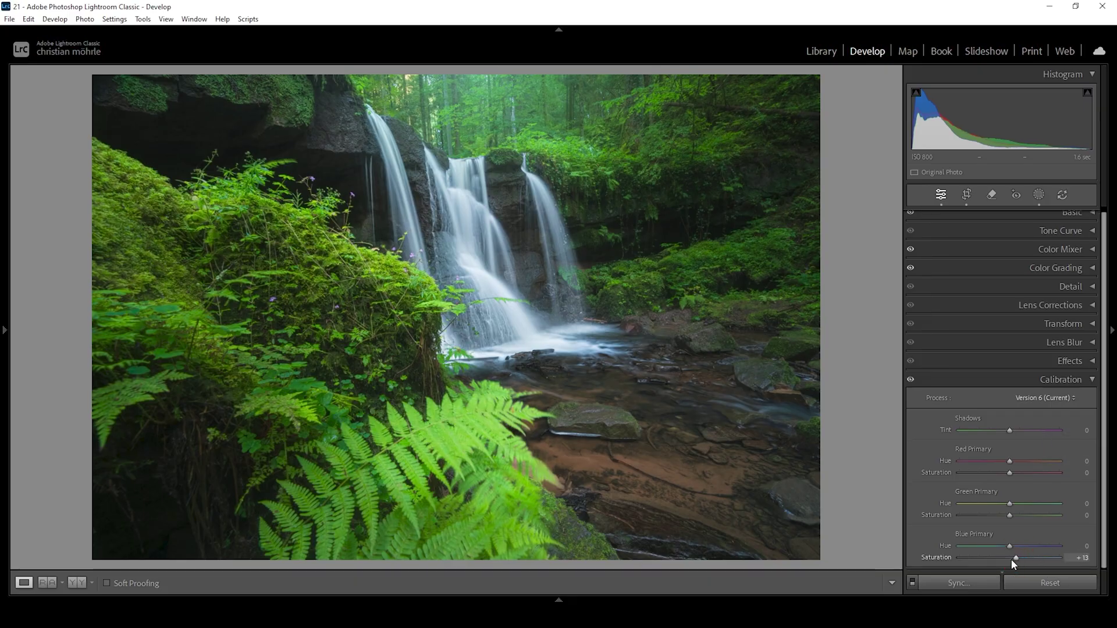
pyautogui.click(1019, 386)
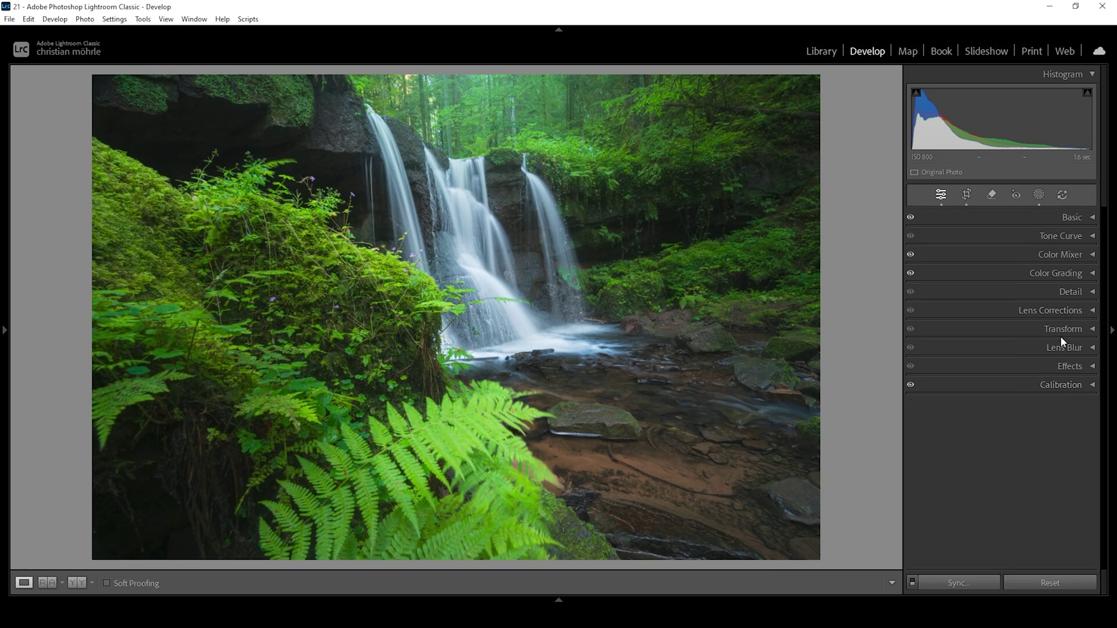
# Step: Sharpen the photo with Radius 0.5, Detail 100, Masking 78 and Amount 73
pyautogui.click(1018, 293)
pyautogui.moveTo(982, 502); pyautogui.dragTo(946, 505)
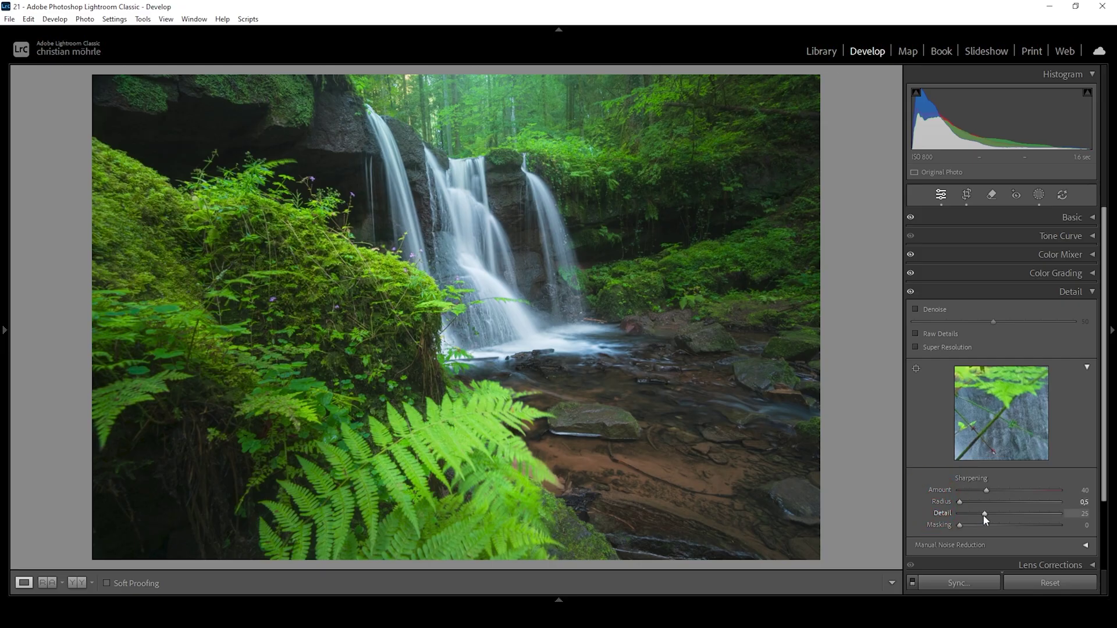
pyautogui.moveTo(985, 513); pyautogui.dragTo(1109, 522)
pyautogui.keyDown('alt'); pyautogui.moveTo(959, 526); pyautogui.dragTo(1032, 530); pyautogui.keyUp('alt')
pyautogui.moveTo(1033, 525); pyautogui.dragTo(1038, 526)
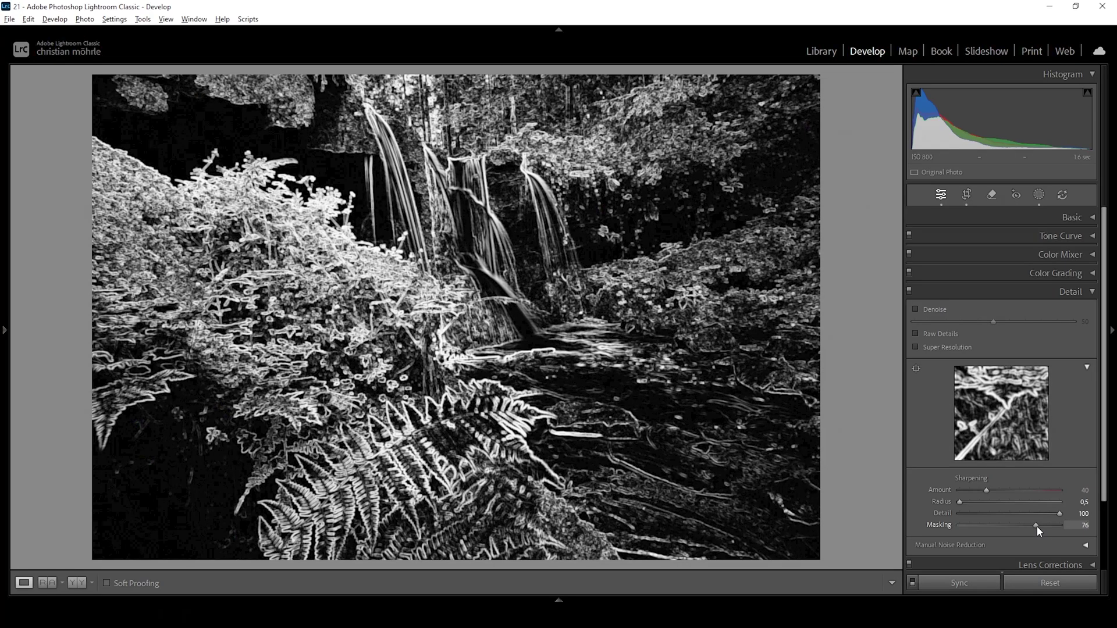
pyautogui.moveTo(1038, 526); pyautogui.dragTo(1039, 526)
pyautogui.moveTo(986, 490); pyautogui.dragTo(1010, 493)
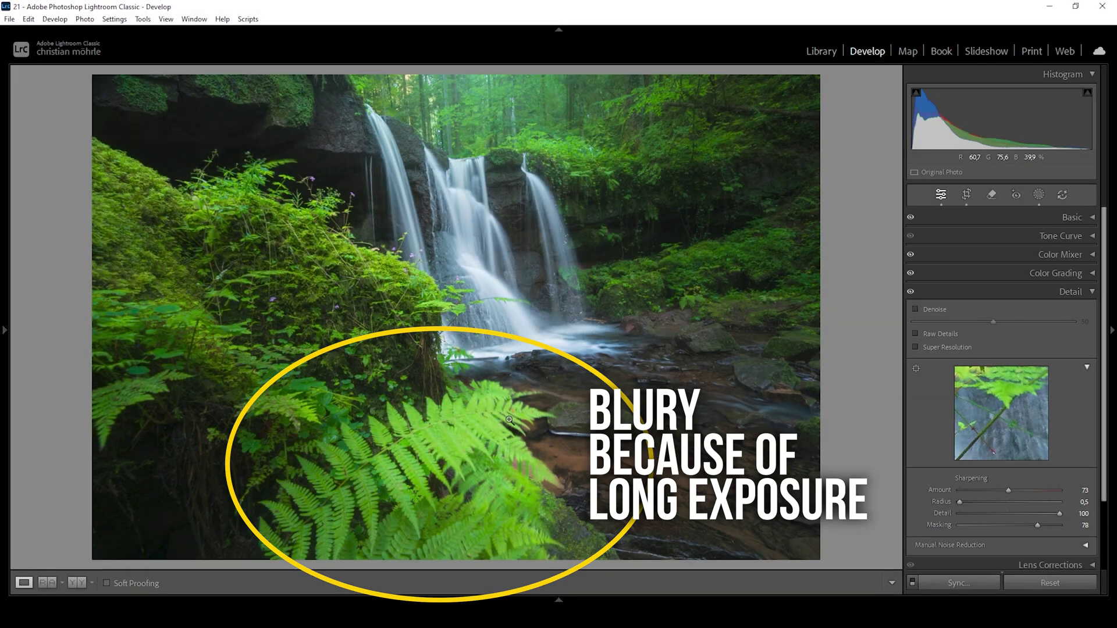
# Step: View the unedited third photo, then synchronize all settings, including every mask, from the first photo to the third
pyautogui.moveTo(357, 598)
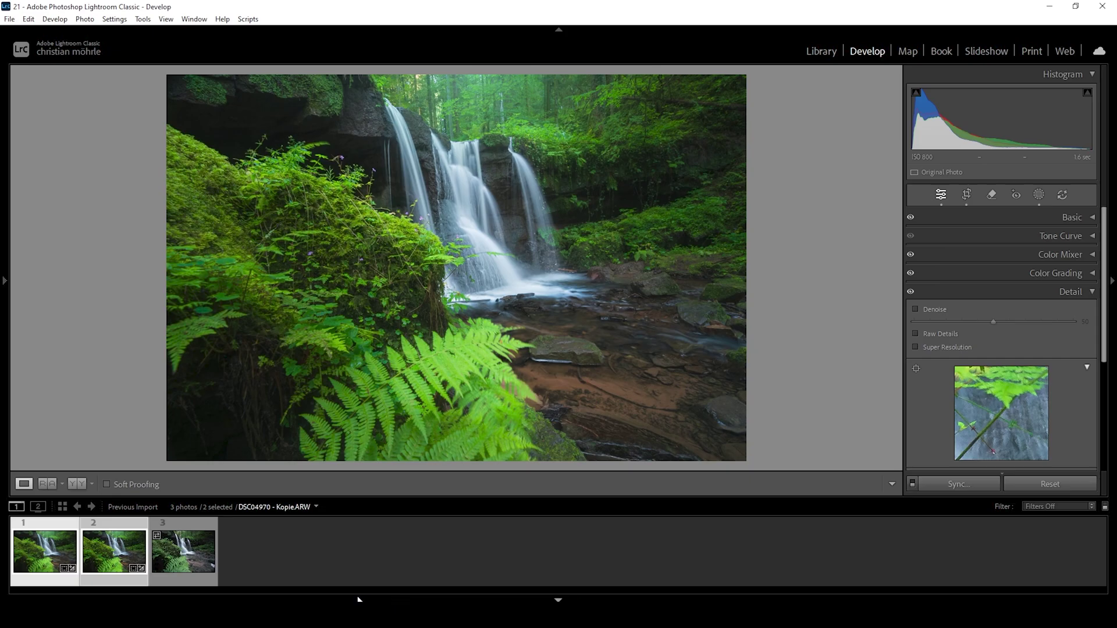
pyautogui.keyDown('ctrl'); pyautogui.click(173, 562); pyautogui.keyUp('ctrl')
pyautogui.click(173, 562)
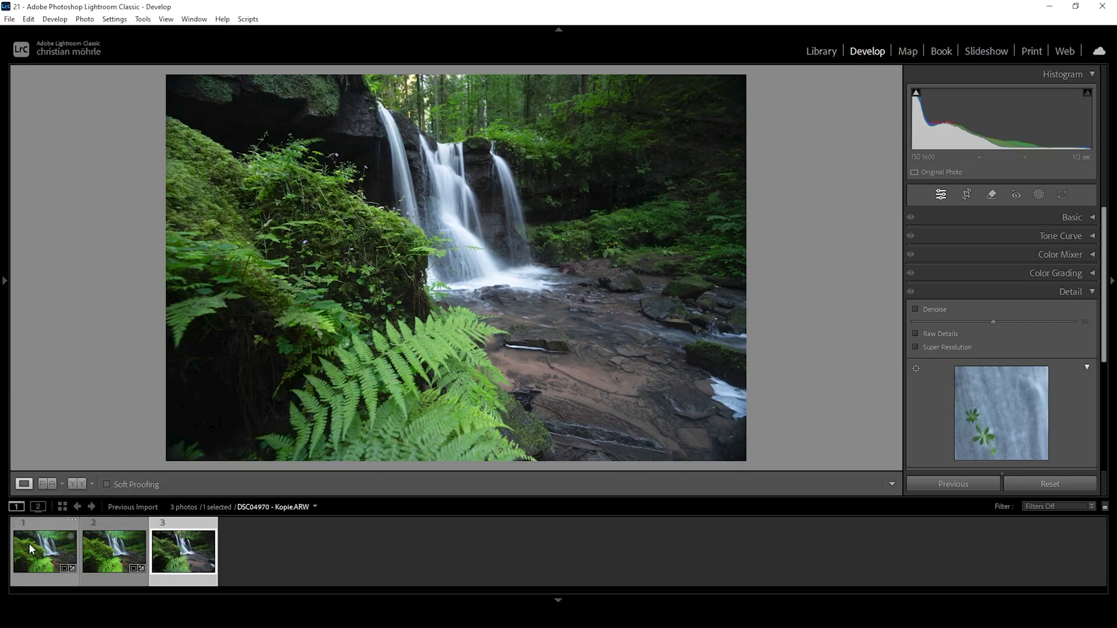
pyautogui.click(31, 549)
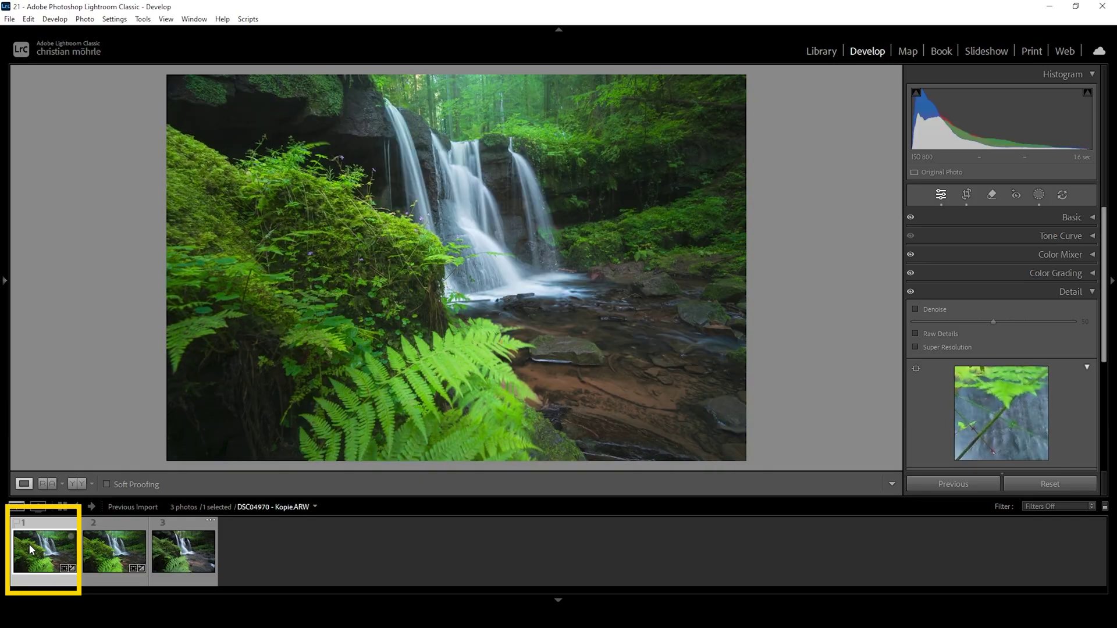
pyautogui.keyDown('ctrl'); pyautogui.click(186, 563); pyautogui.keyUp('ctrl')
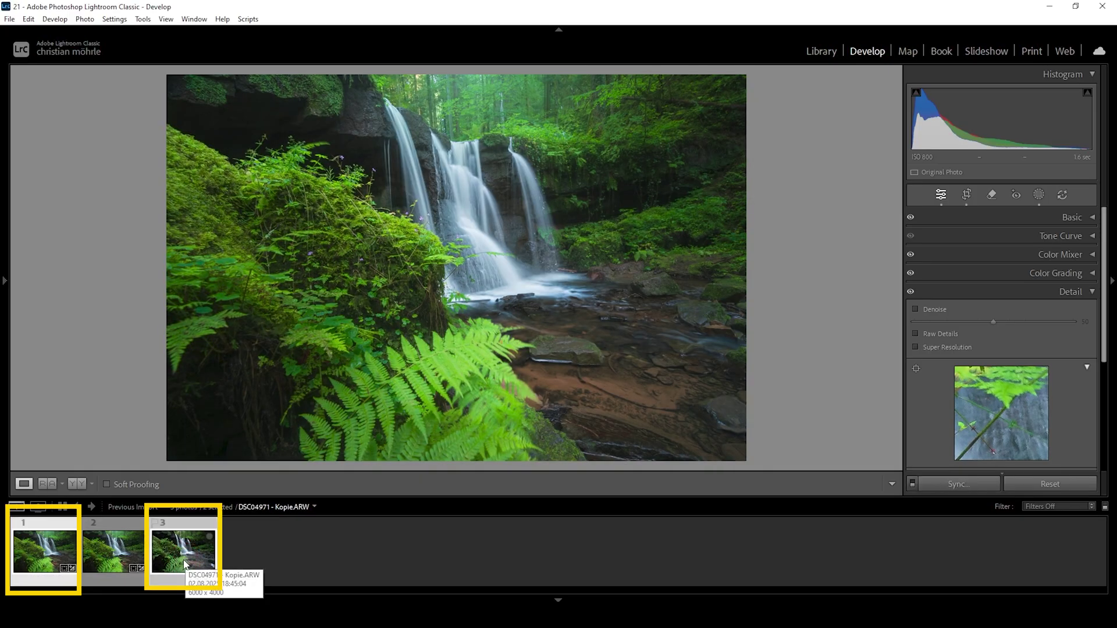
pyautogui.click(957, 485)
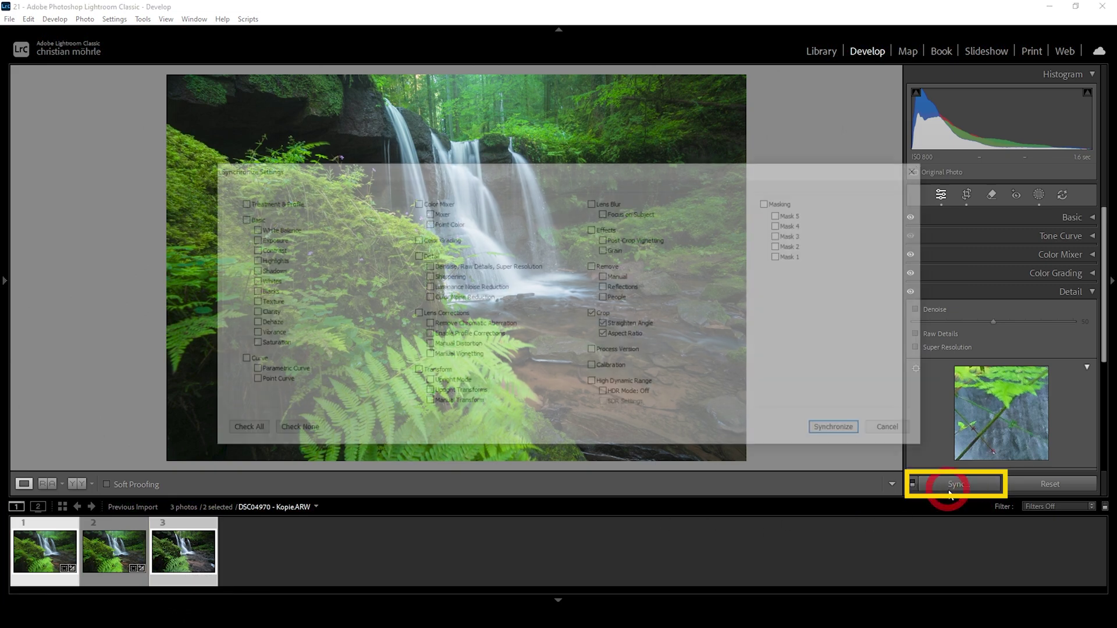
pyautogui.click(240, 431)
pyautogui.click(836, 433)
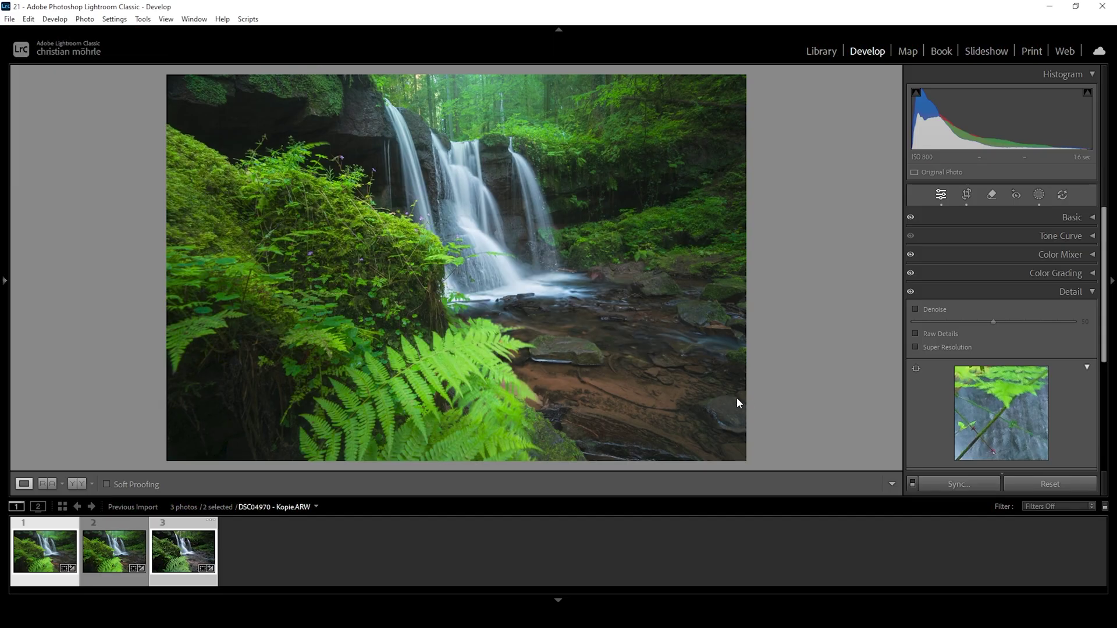
# Step: Open the two selected photos as layers in Photoshop and compare them by toggling the upper layer's visibility
pyautogui.rightClick(36, 555)
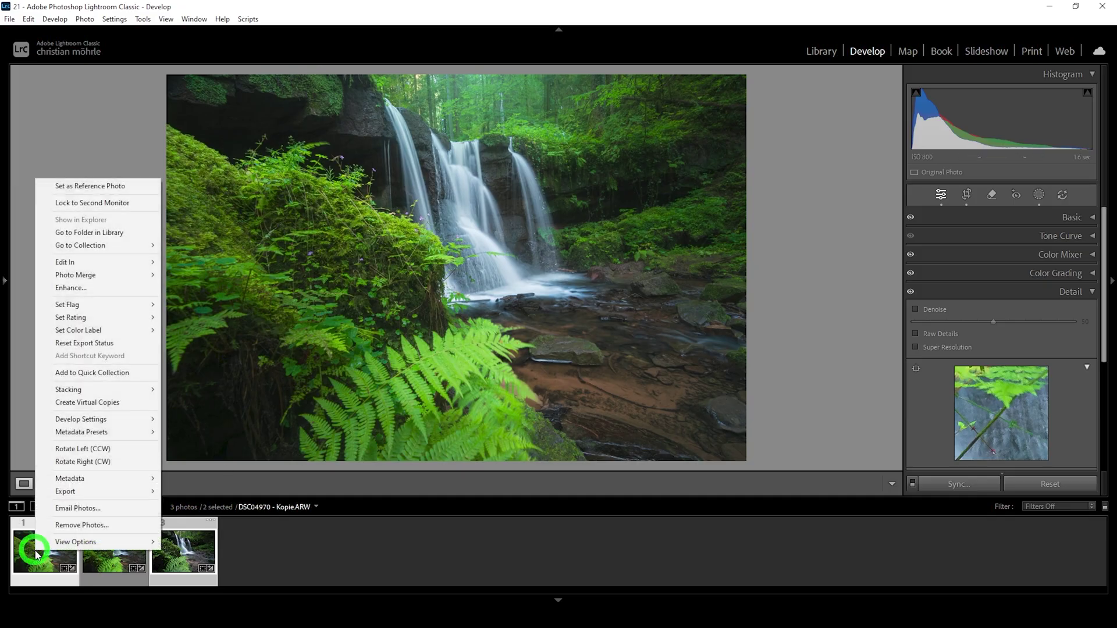
pyautogui.moveTo(132, 269)
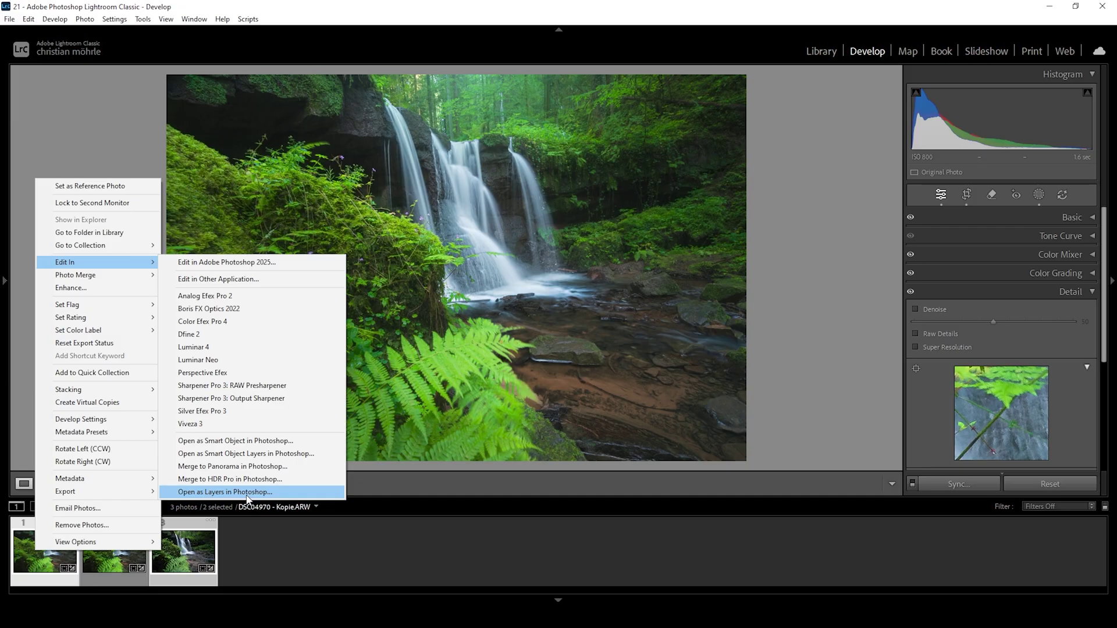
pyautogui.click(224, 492)
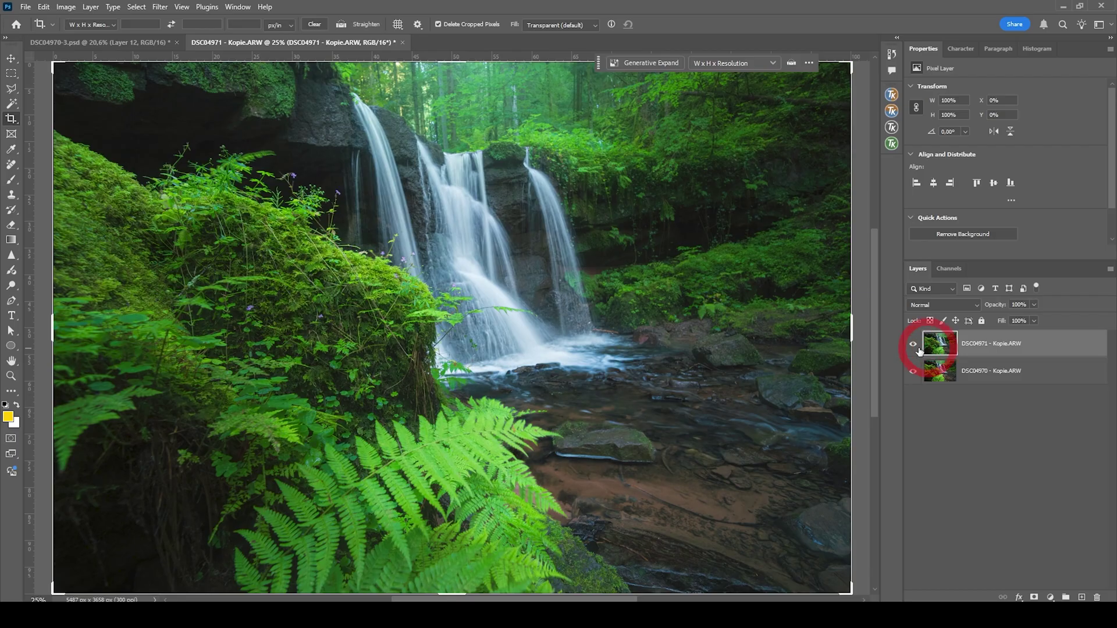
pyautogui.click(913, 345)
pyautogui.click(912, 345)
pyautogui.click(912, 345)
pyautogui.click(912, 344)
# Step: Auto-align both layers with the Auto projection and check the alignment by toggling the upper layer's visibility
pyautogui.keyDown('shift'); pyautogui.click(971, 378); pyautogui.keyUp('shift')
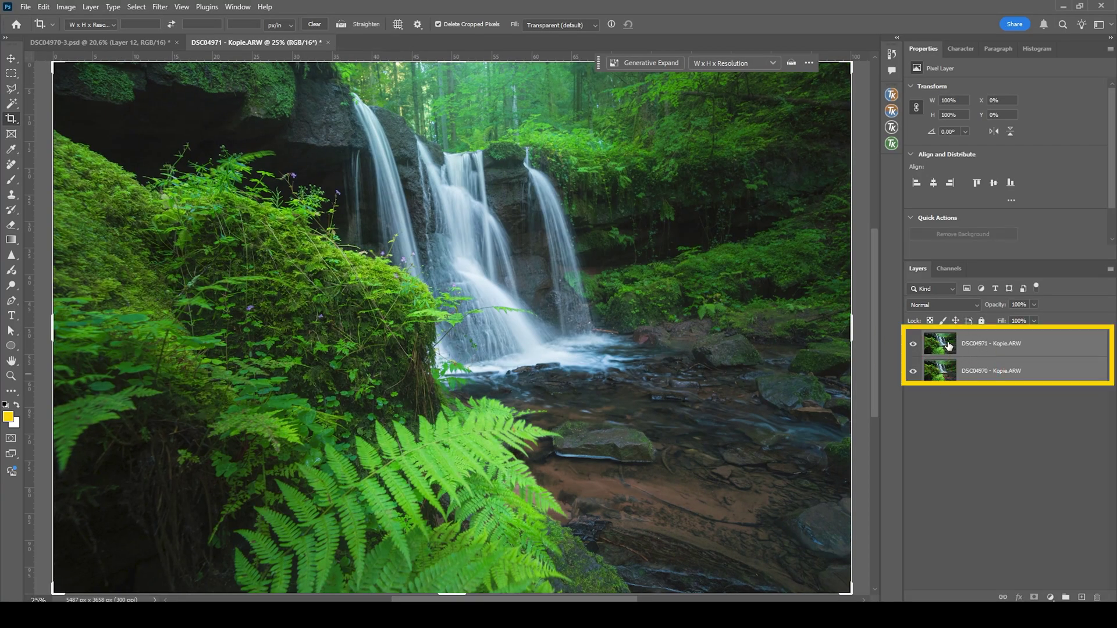
pyautogui.click(44, 7)
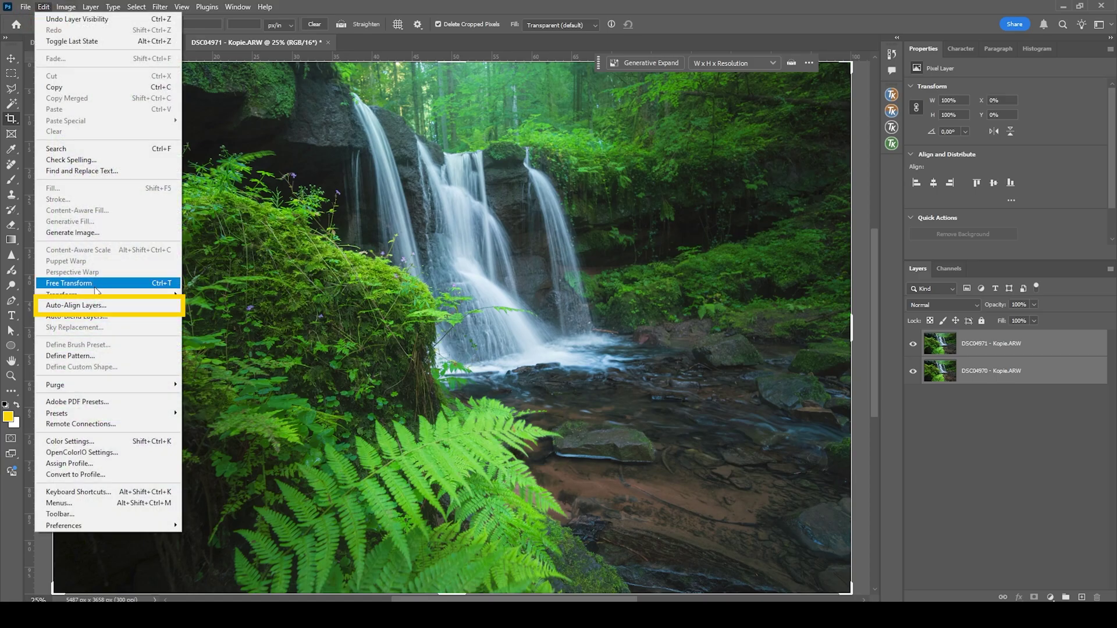
pyautogui.click(104, 305)
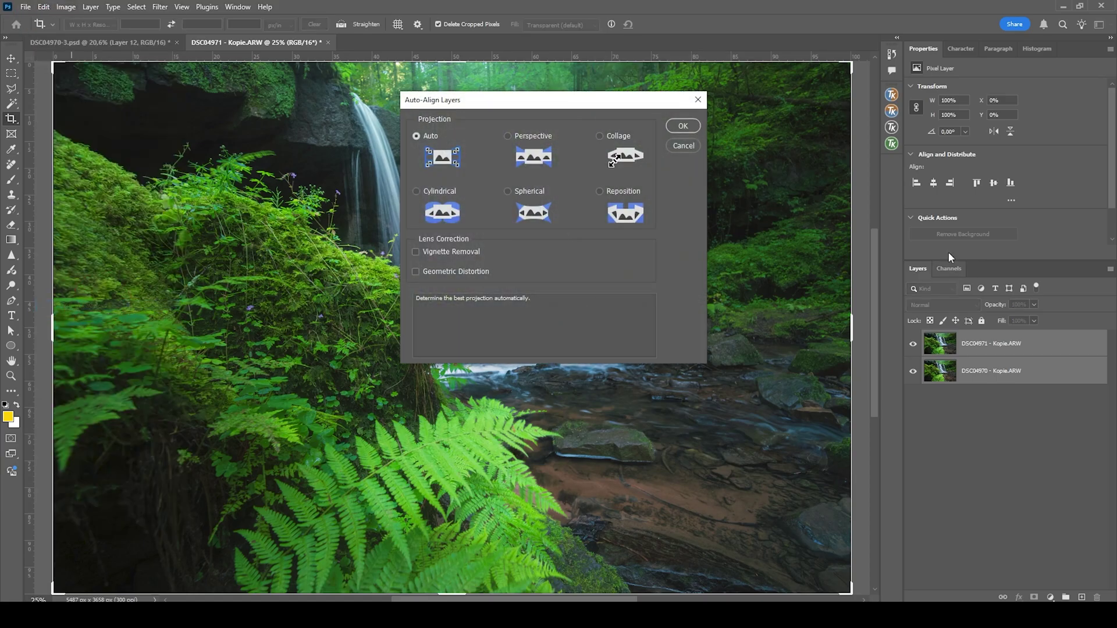
pyautogui.click(682, 126)
pyautogui.click(912, 344)
pyautogui.click(912, 344)
pyautogui.click(912, 344)
pyautogui.click(912, 344)
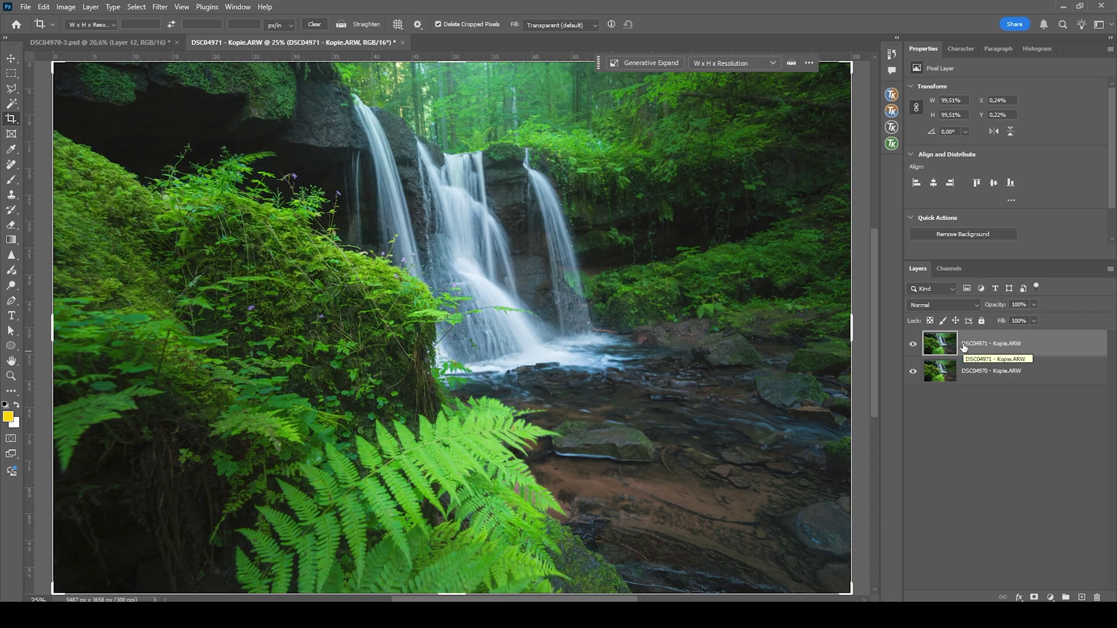
# Step: Add a black mask to the upper layer and paint white over the foreground ferns and the vegetation beside the waterfall
pyautogui.keyDown('alt'); pyautogui.click(1033, 598); pyautogui.keyUp('alt')
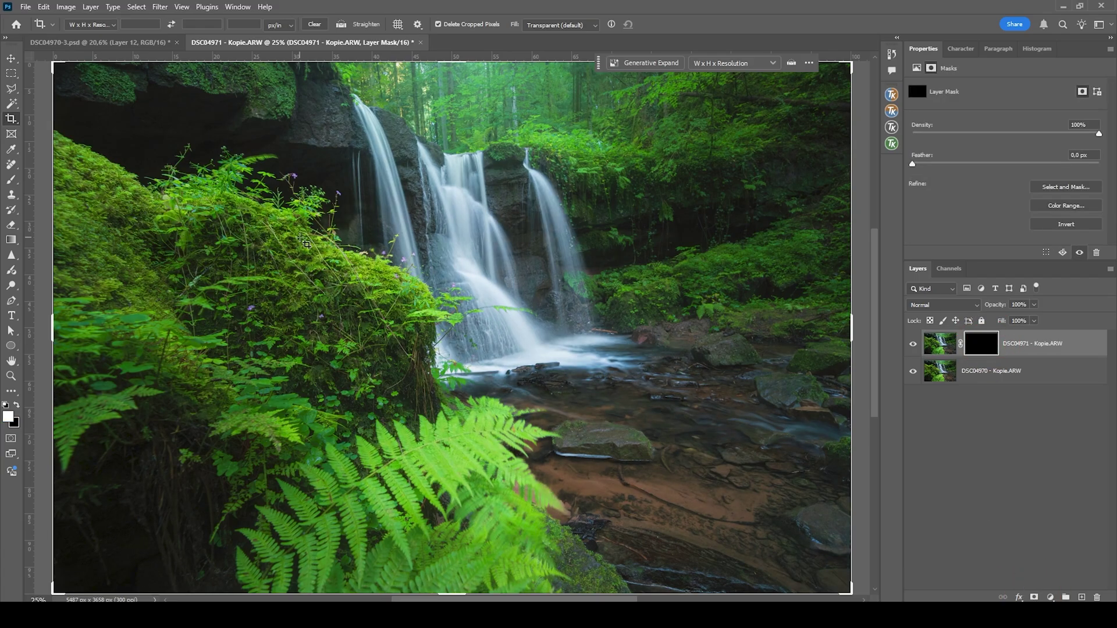
pyautogui.press('b')
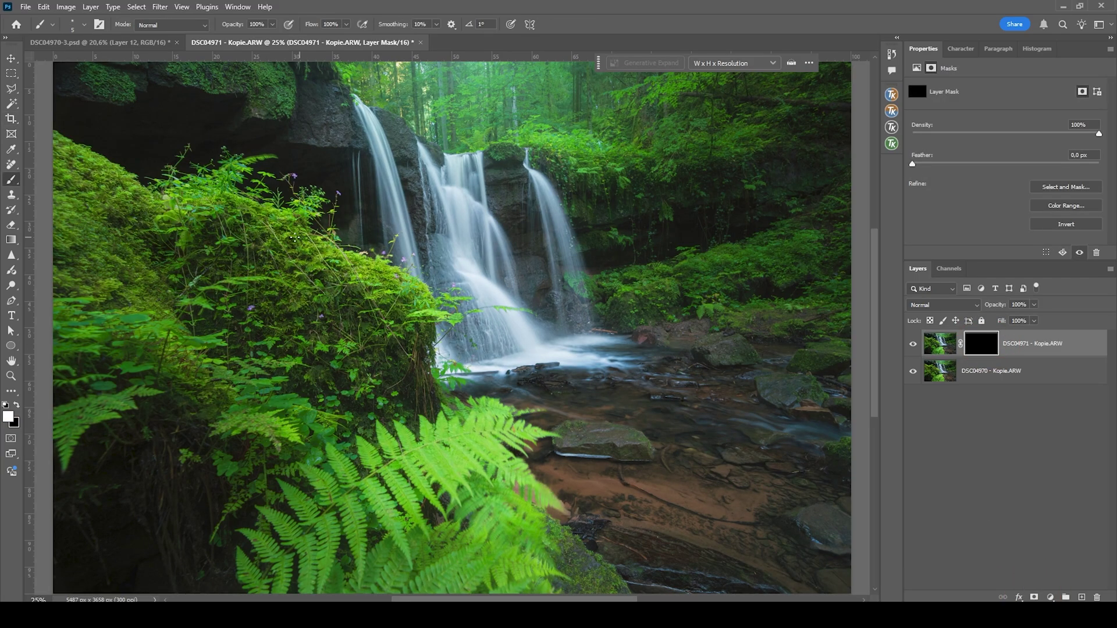
pyautogui.moveTo(577, 352)
pyautogui.mouseDown()
pyautogui.moveTo(616, 347)
pyautogui.moveTo(606, 318)
pyautogui.moveTo(582, 302)
pyautogui.mouseUp()
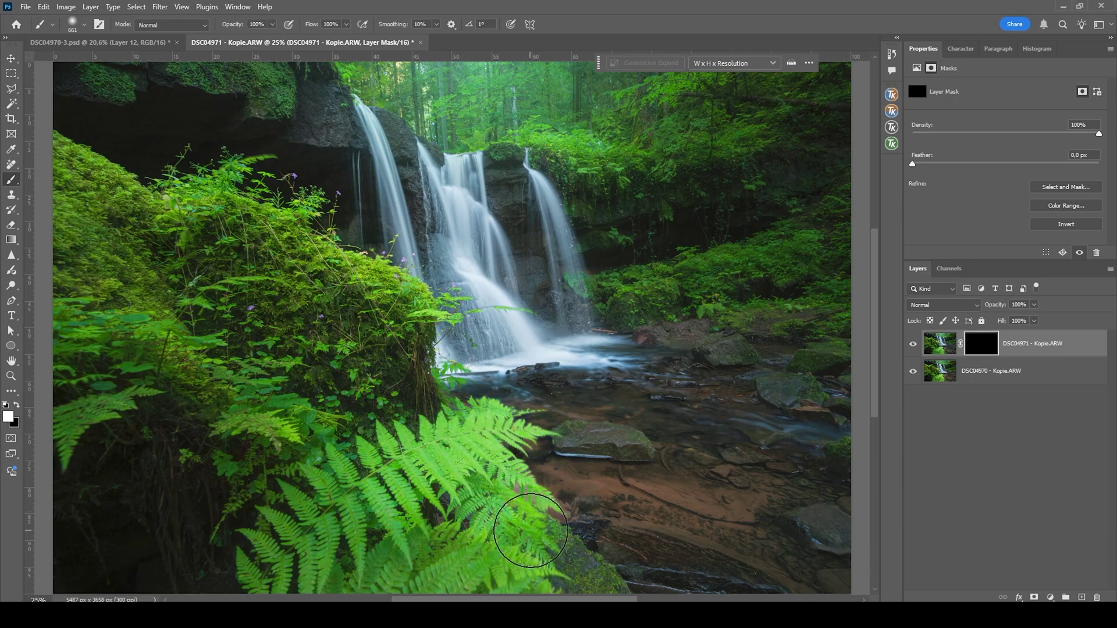
pyautogui.moveTo(403, 550); pyautogui.dragTo(302, 538)
pyautogui.keyDown('alt'); pyautogui.rightClick(412, 472); pyautogui.keyUp('alt')
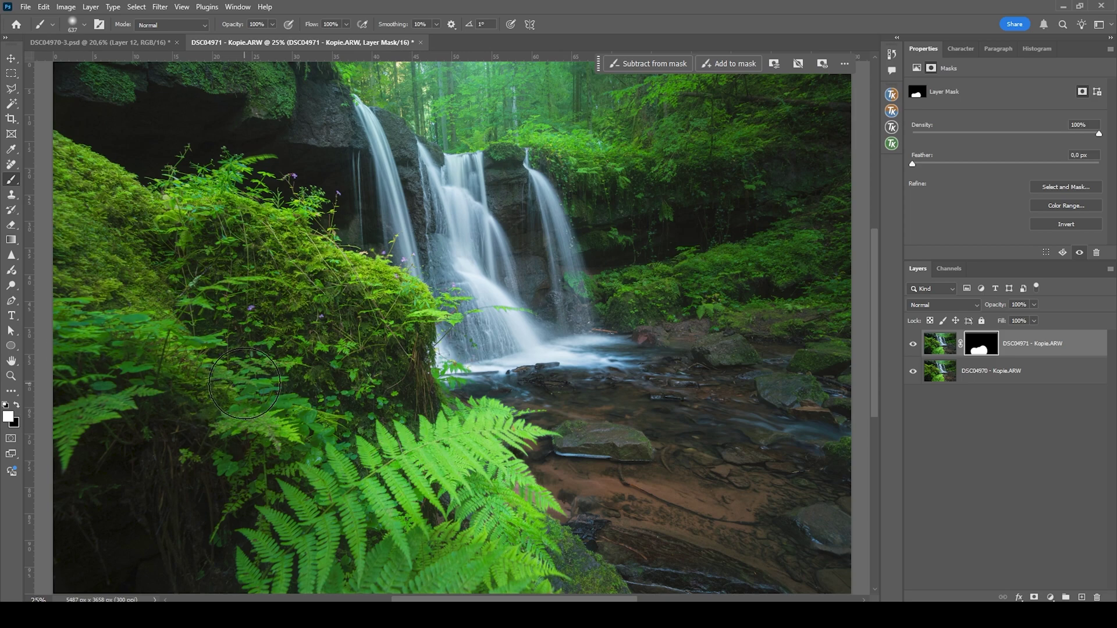
pyautogui.moveTo(328, 359)
pyautogui.mouseDown()
pyautogui.moveTo(308, 372)
pyautogui.moveTo(326, 358)
pyautogui.moveTo(378, 375)
pyautogui.mouseUp()
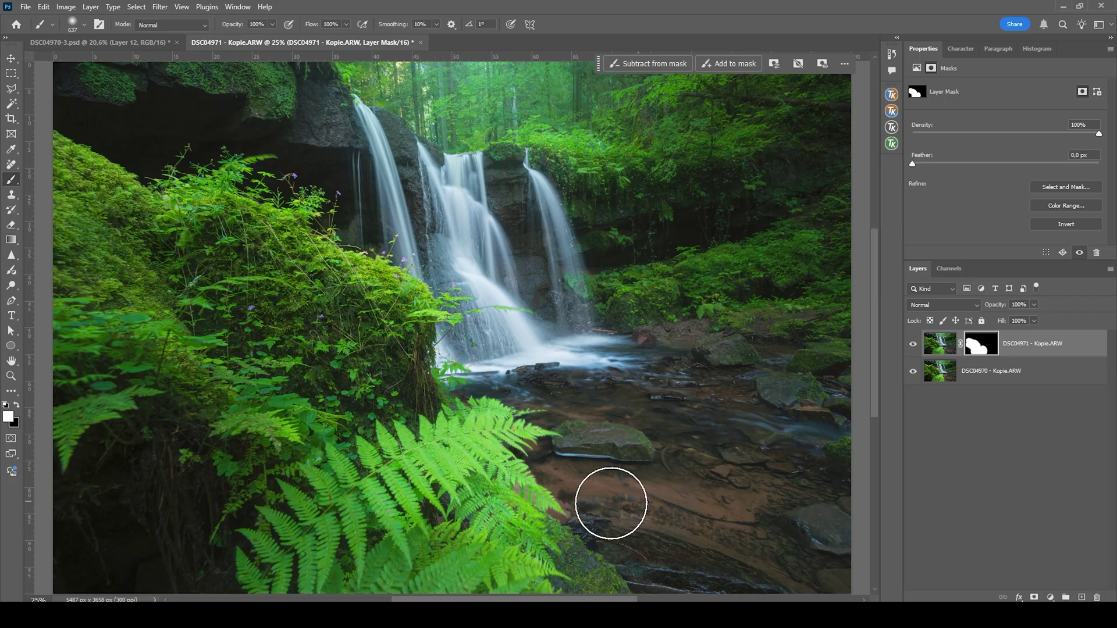
# Step: Refine the upper layer's mask around the stream rocks with a soft black brush and compare the photo with the mask disabled and enabled
pyautogui.scroll(6, 812, 519)
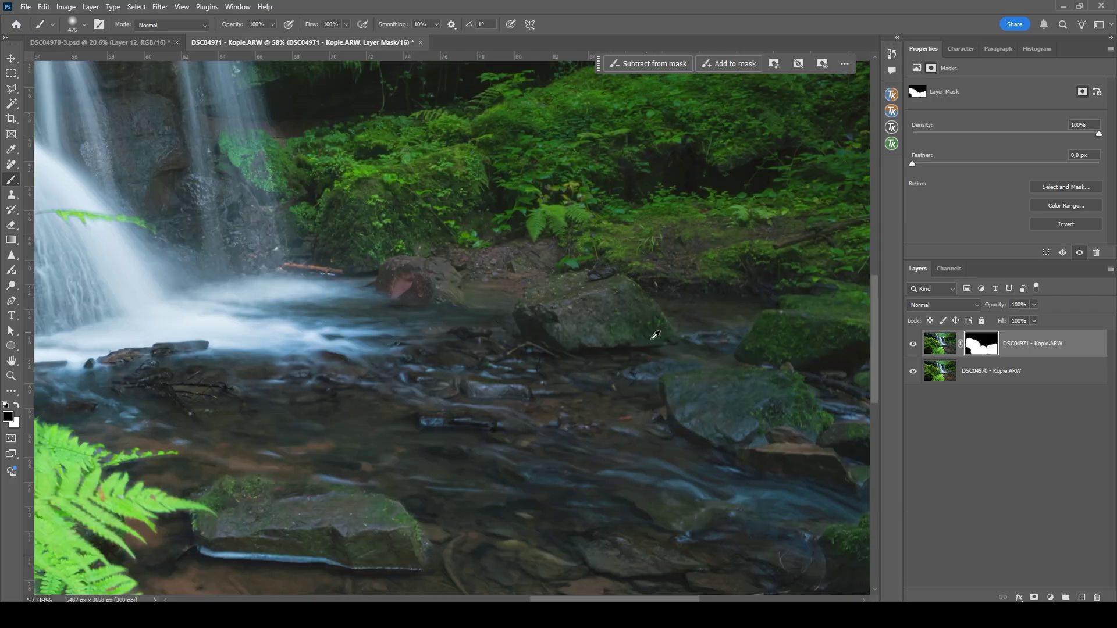
pyautogui.moveTo(608, 327)
pyautogui.mouseDown()
pyautogui.moveTo(586, 324)
pyautogui.moveTo(576, 417)
pyautogui.mouseUp()
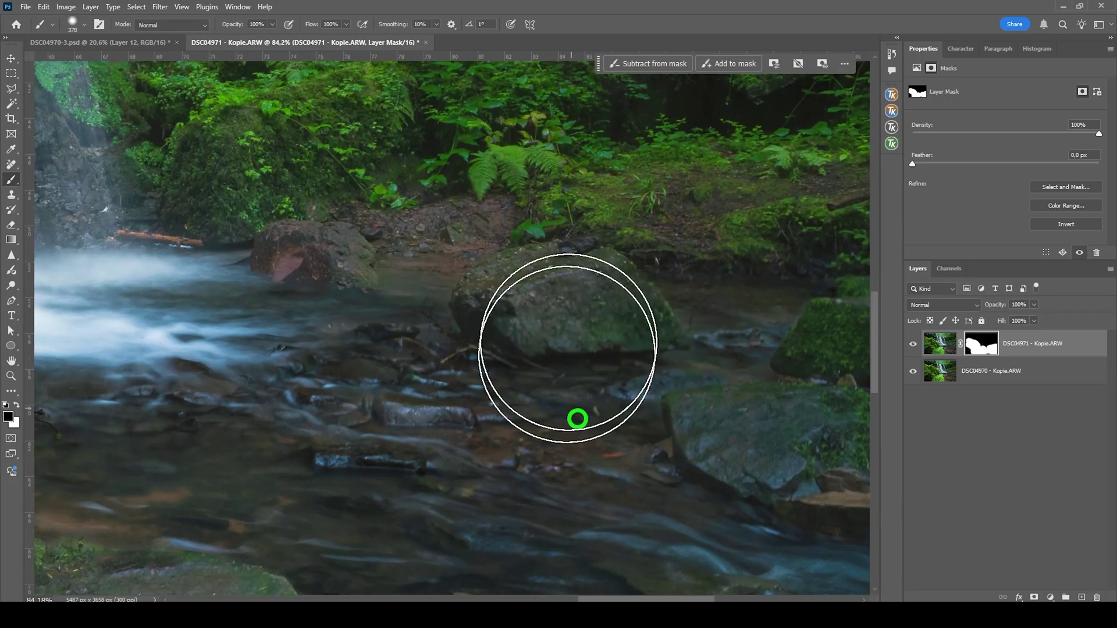
pyautogui.scroll(-2, 537, 307)
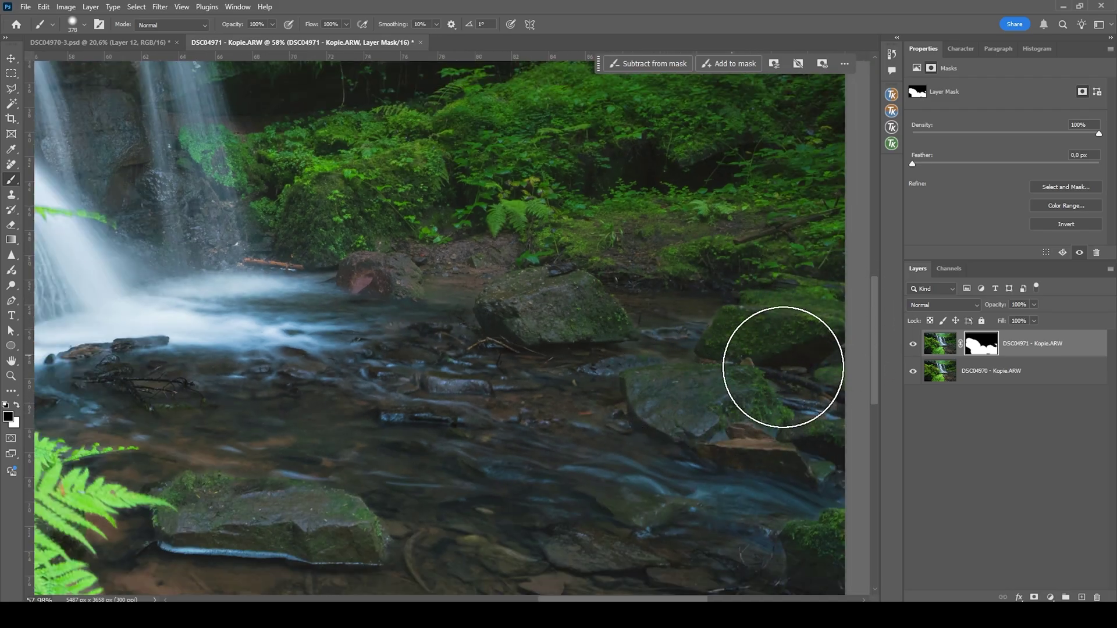
pyautogui.scroll(-3, 756, 442)
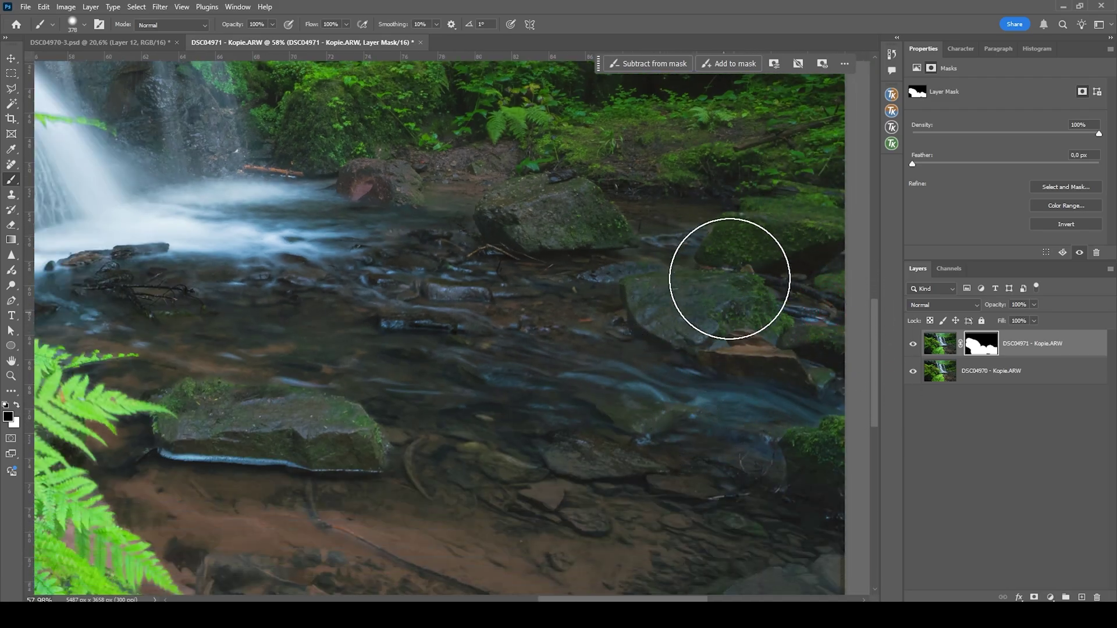
pyautogui.scroll(2, 724, 291)
pyautogui.keyDown('shift'); pyautogui.click(990, 349); pyautogui.keyUp('shift')
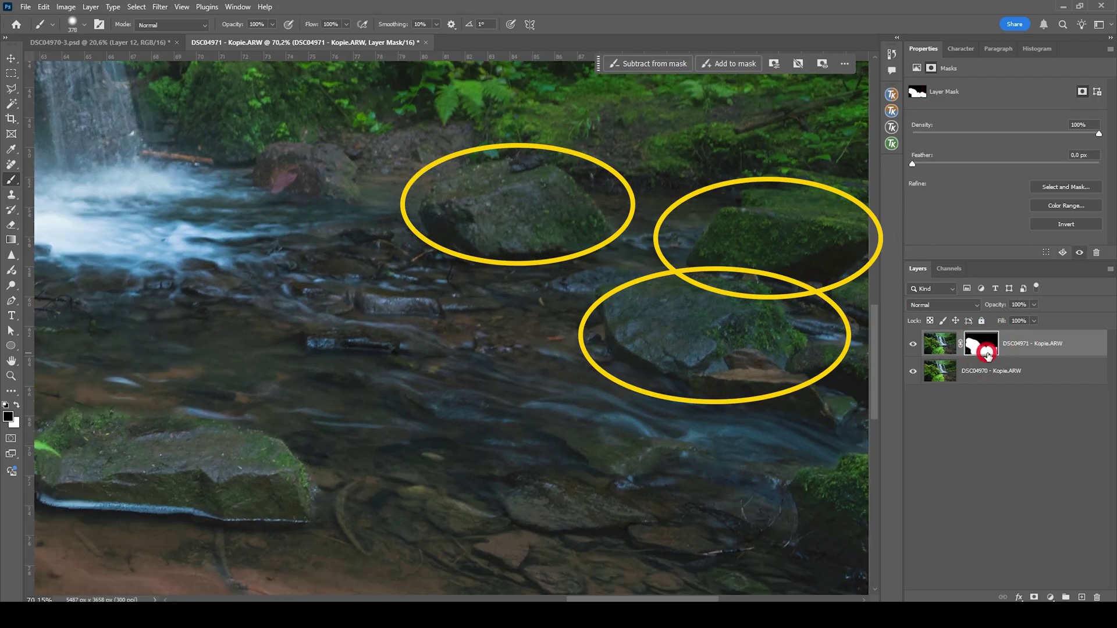
pyautogui.keyDown('shift'); pyautogui.click(989, 352); pyautogui.keyUp('shift')
pyautogui.keyDown('shift'); pyautogui.click(989, 356); pyautogui.keyUp('shift')
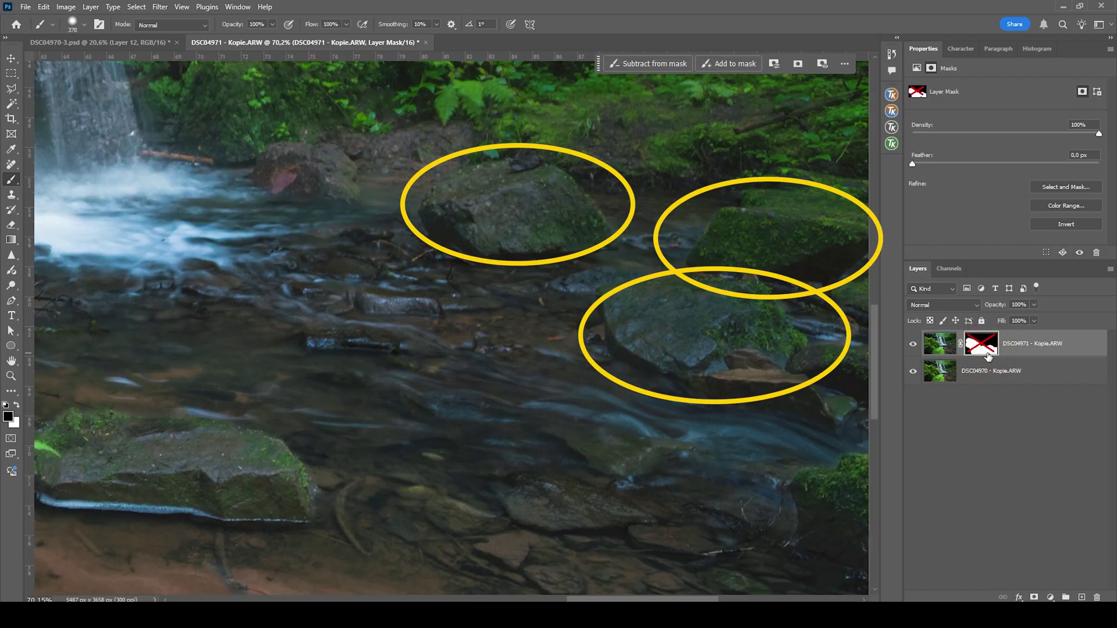
pyautogui.keyDown('shift'); pyautogui.click(989, 356); pyautogui.keyUp('shift')
pyautogui.scroll(-5, 456, 337)
pyautogui.scroll(1, 449, 324)
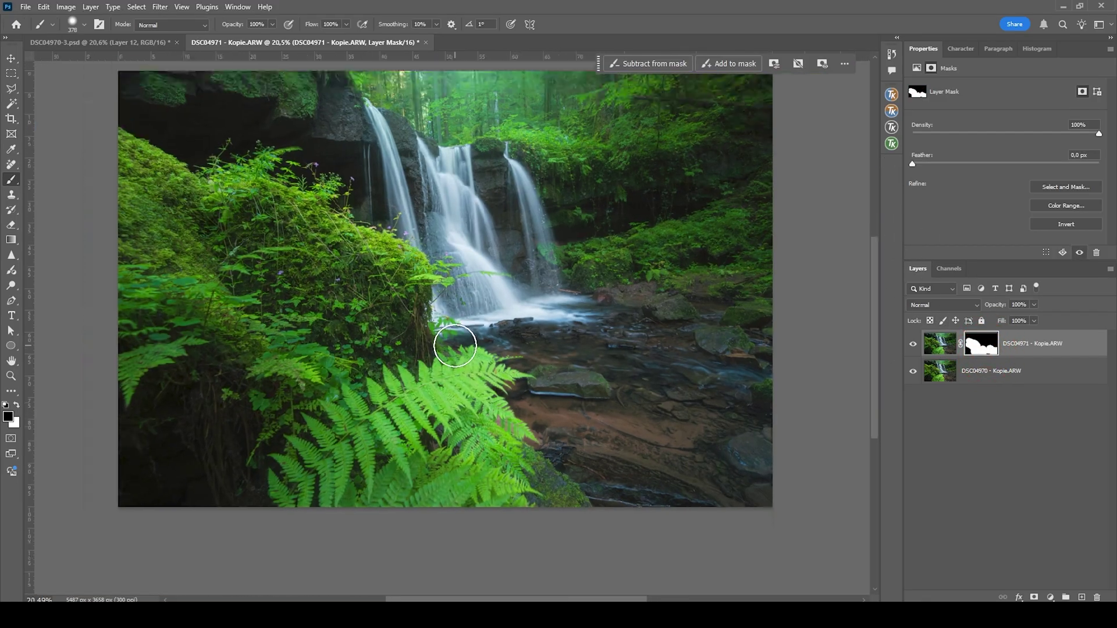
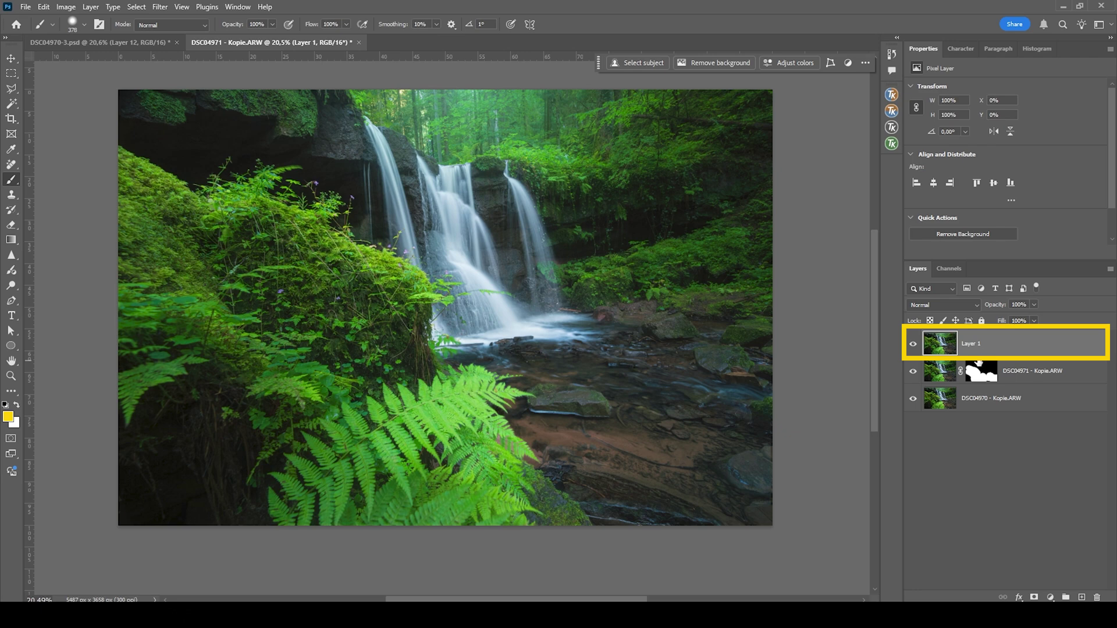
# Step: Apply a Gaussian Blur with a radius of 49.8 pixels to the merged top layer
pyautogui.click(168, 12)
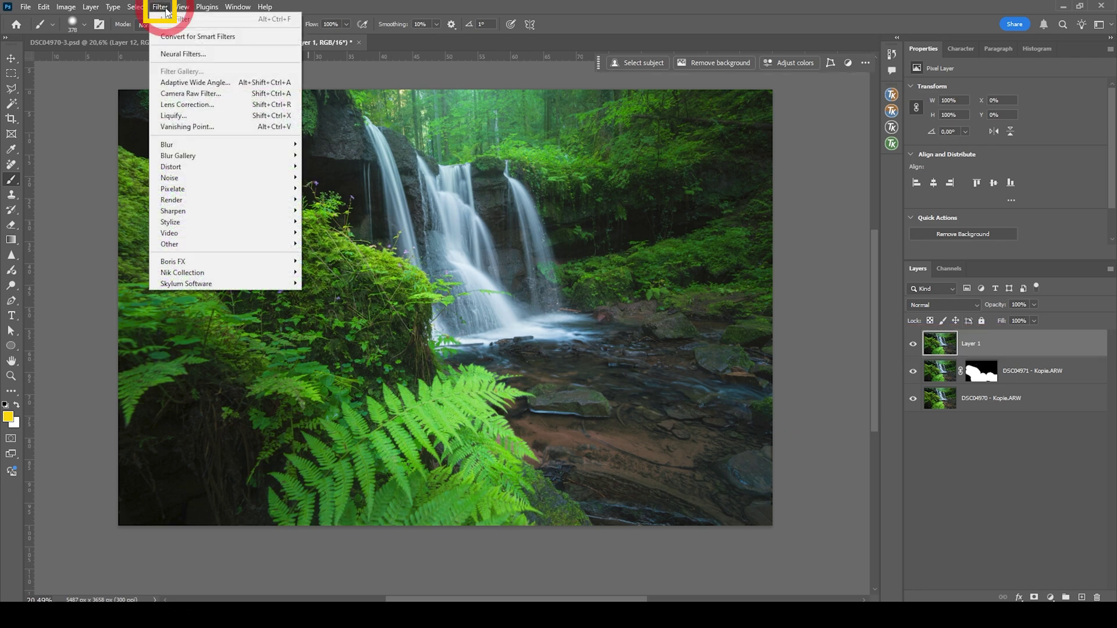
pyautogui.moveTo(176, 145)
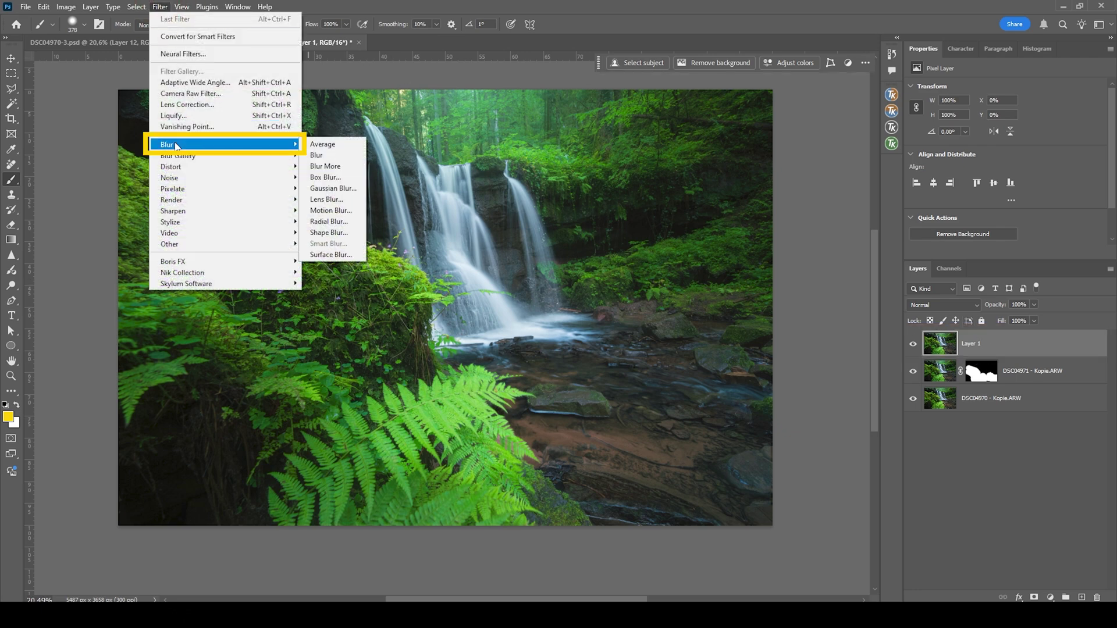
pyautogui.click(333, 188)
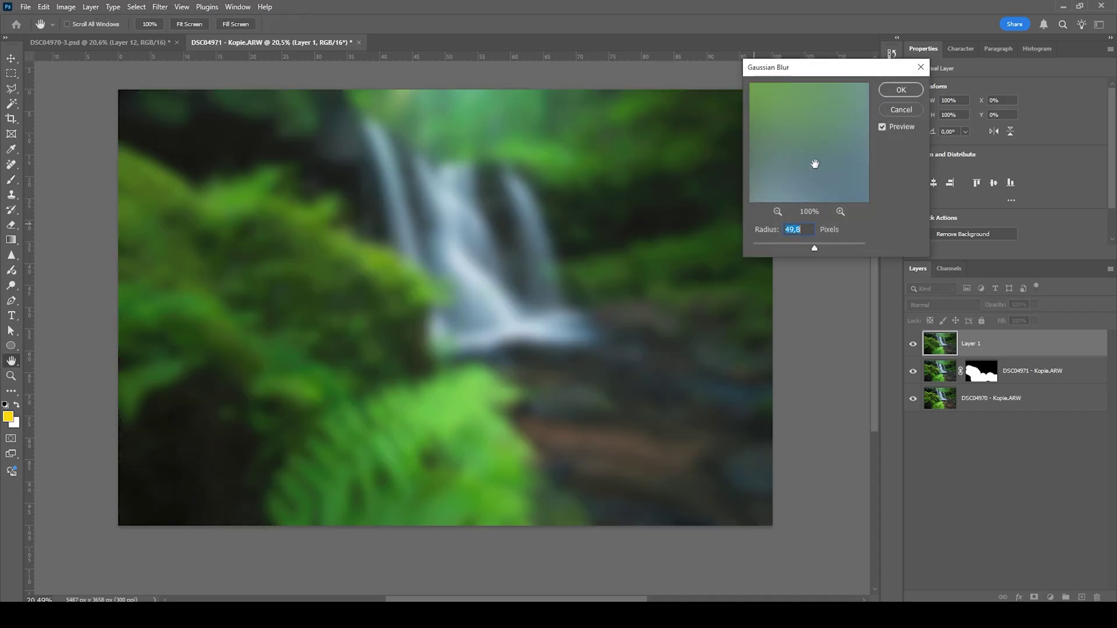
pyautogui.click(895, 95)
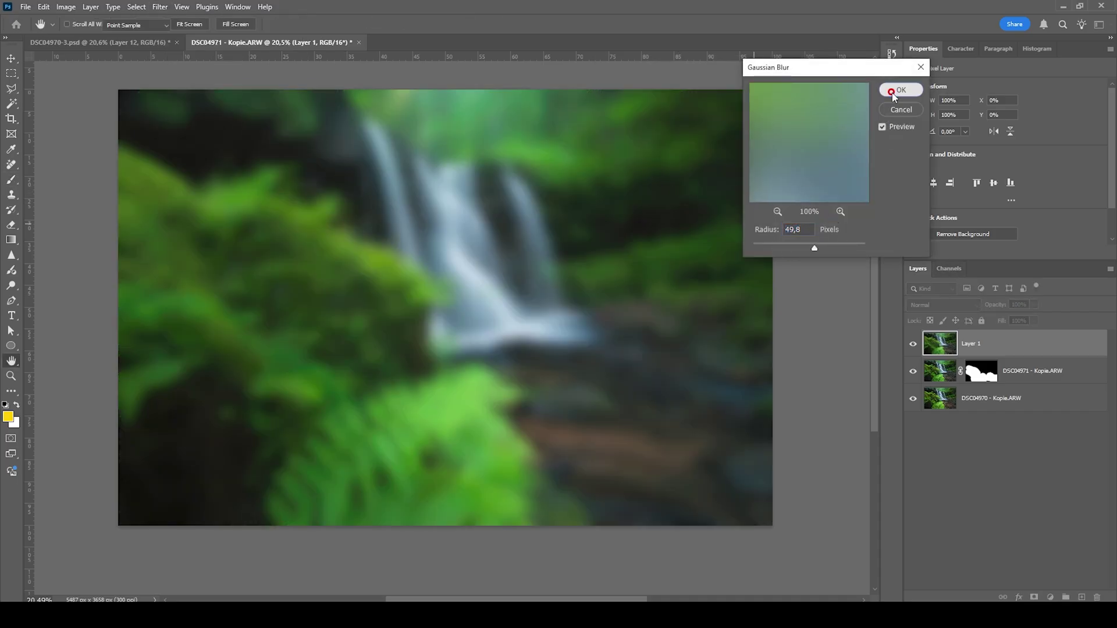
pyautogui.press('b')
# Step: Fade the Gaussian Blur using Lighten mode at 25% opacity
pyautogui.click(46, 7)
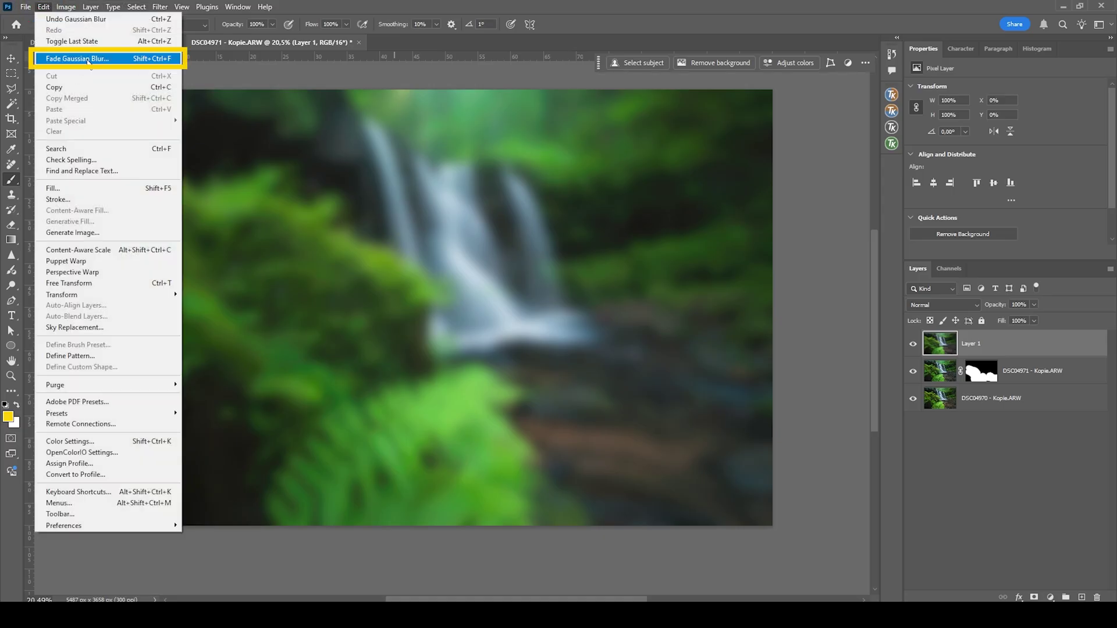
pyautogui.click(88, 58)
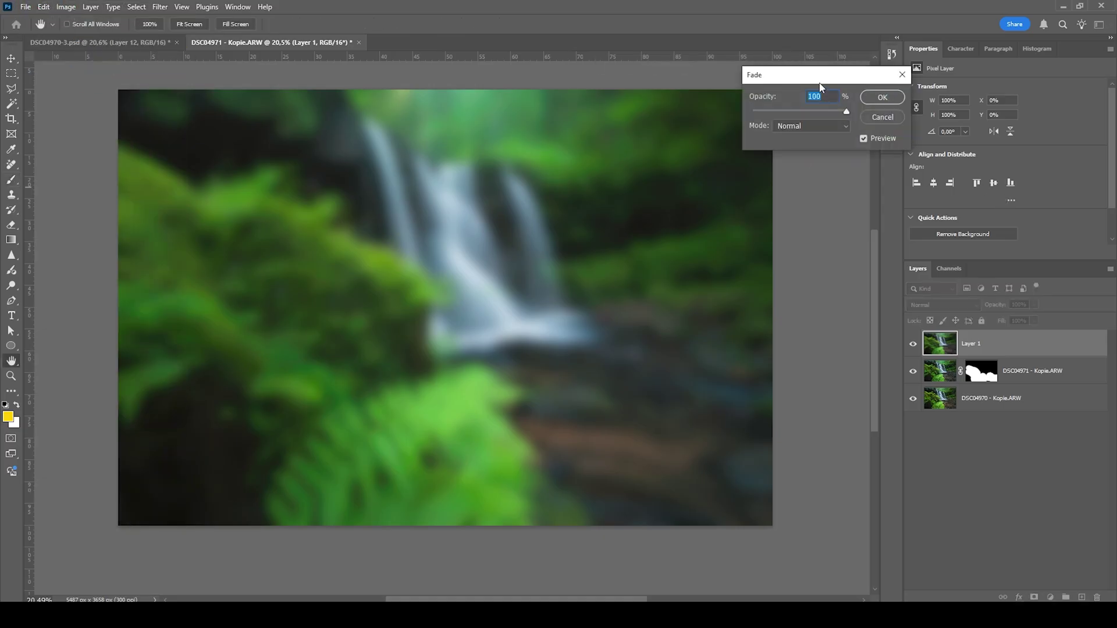
pyautogui.click(700, 214)
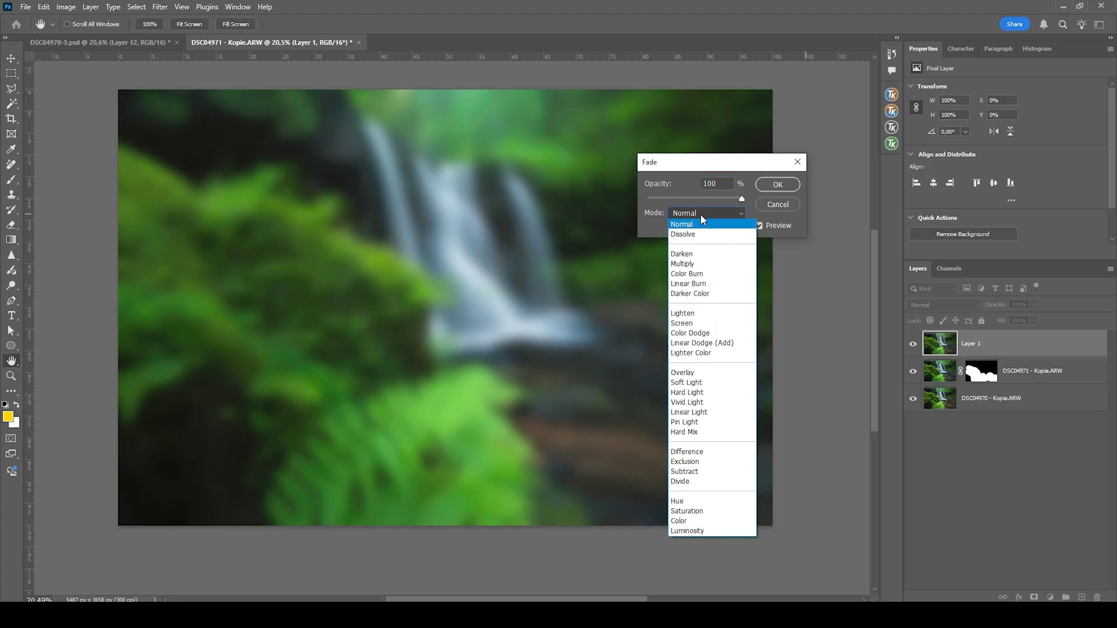
pyautogui.click(696, 315)
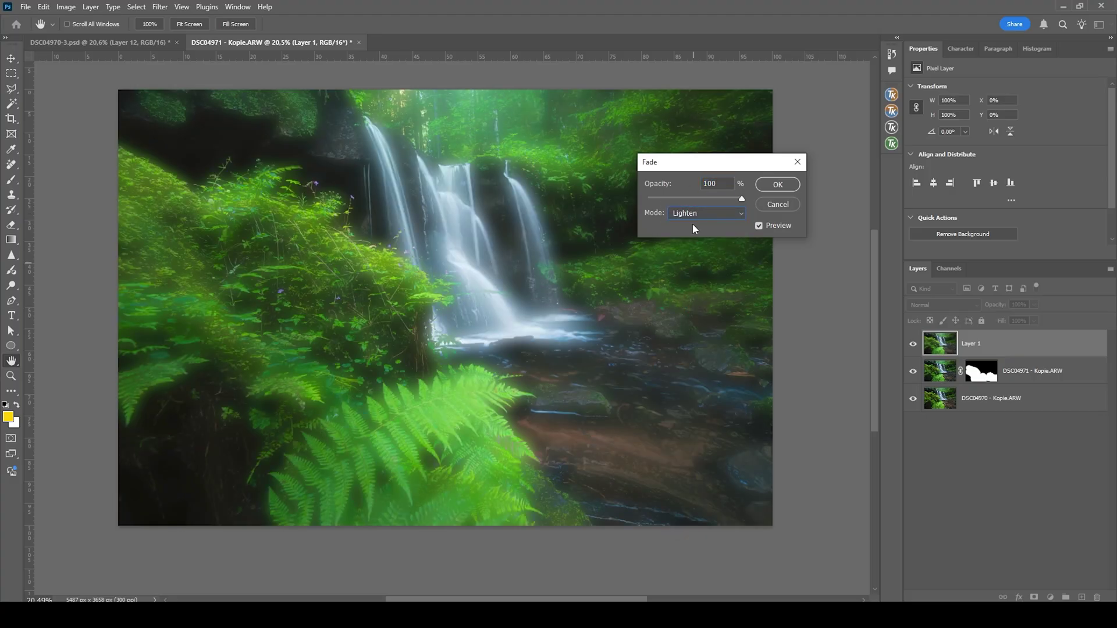
pyautogui.moveTo(740, 199); pyautogui.dragTo(672, 206)
pyautogui.click(672, 206)
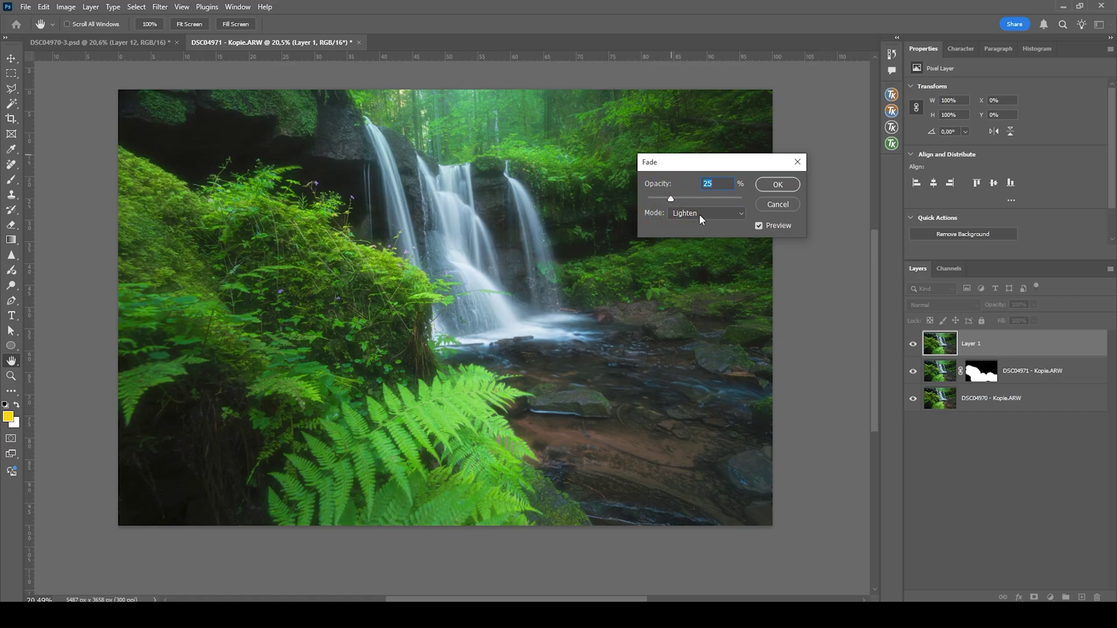
pyautogui.click(778, 184)
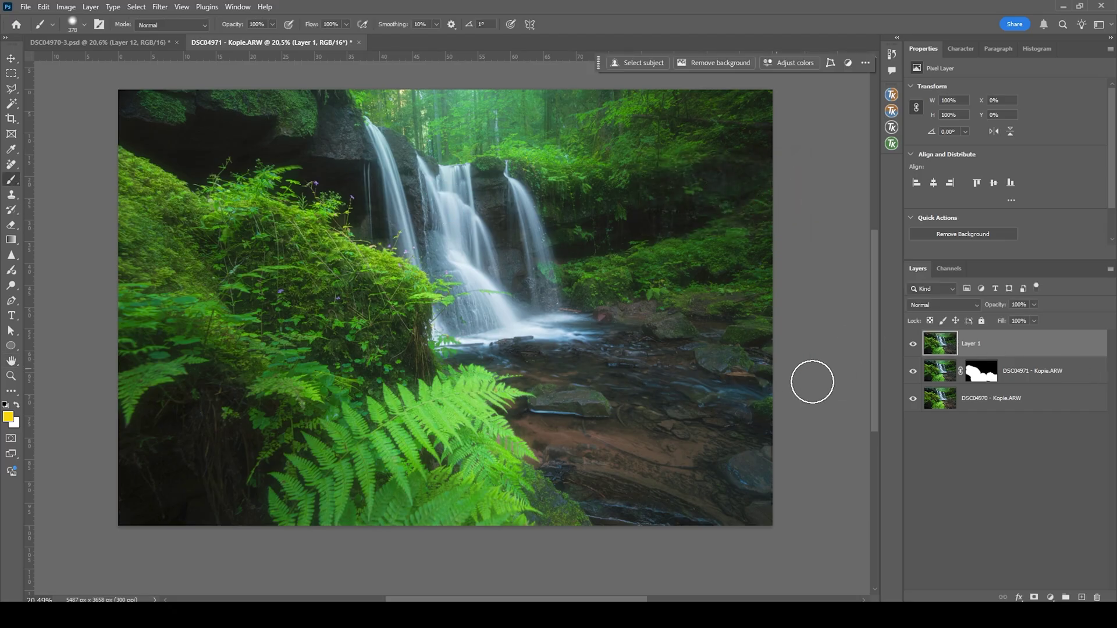
# Step: Split the Blend If shadow slider for the current layer to keep the glow out of the dark areas, and compare by toggling the layer's visibility
pyautogui.rightClick(982, 345)
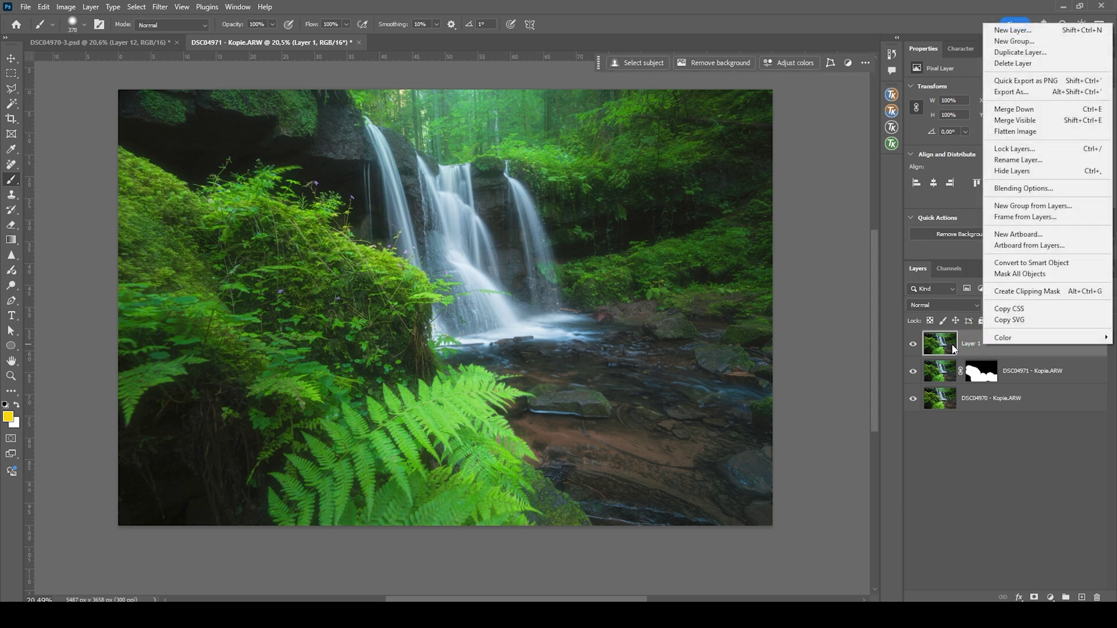
pyautogui.click(1022, 188)
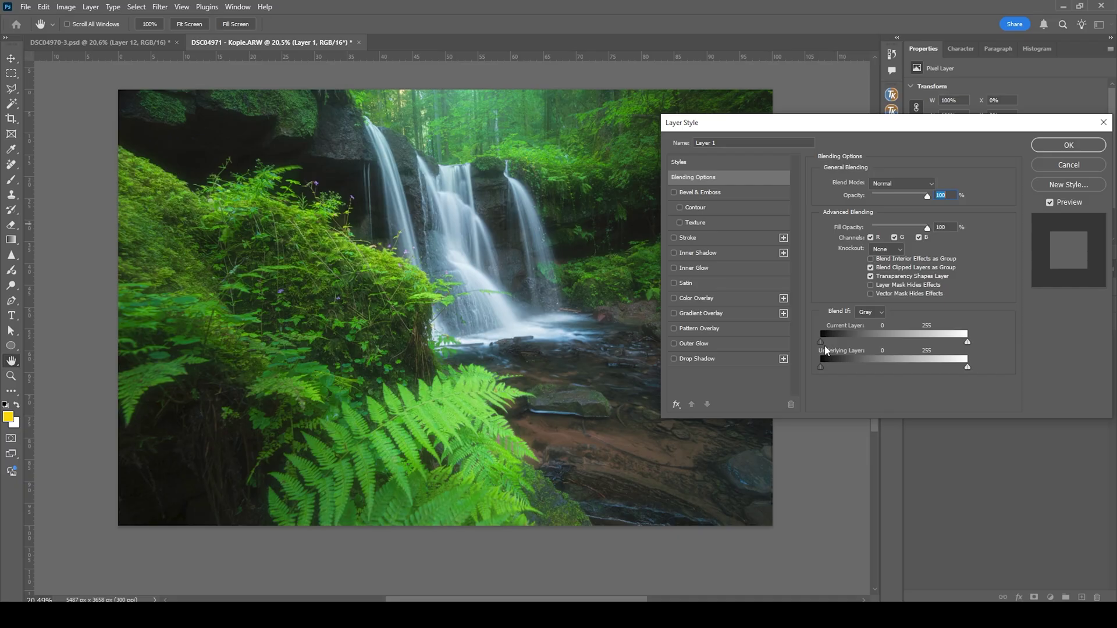
pyautogui.press('alt')
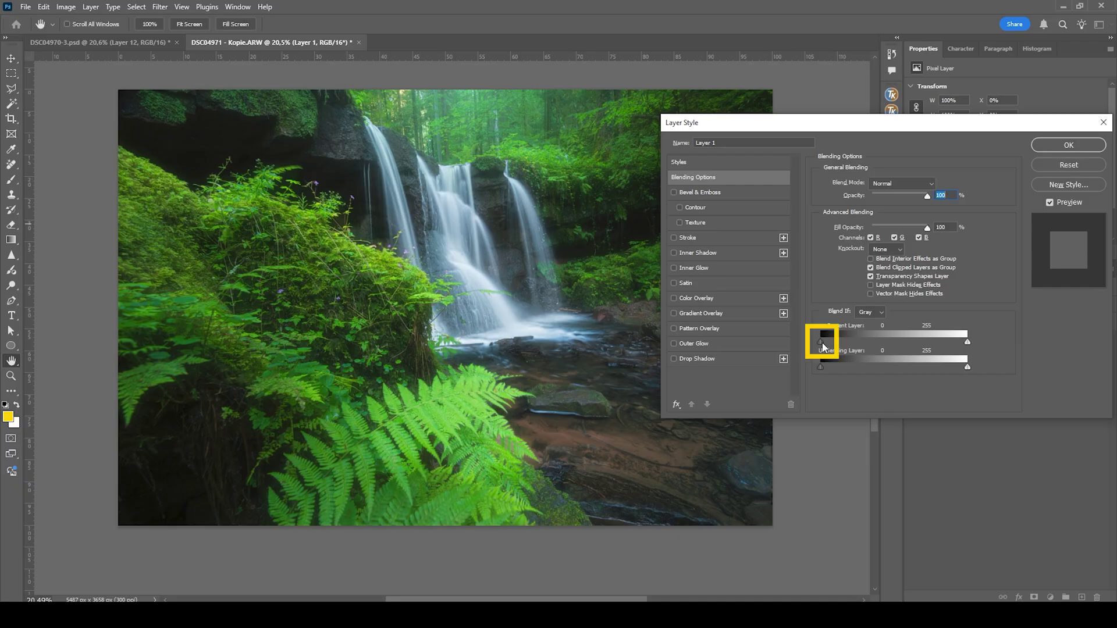
pyautogui.moveTo(823, 347); pyautogui.dragTo(879, 338)
pyautogui.click(1046, 147)
pyautogui.click(912, 345)
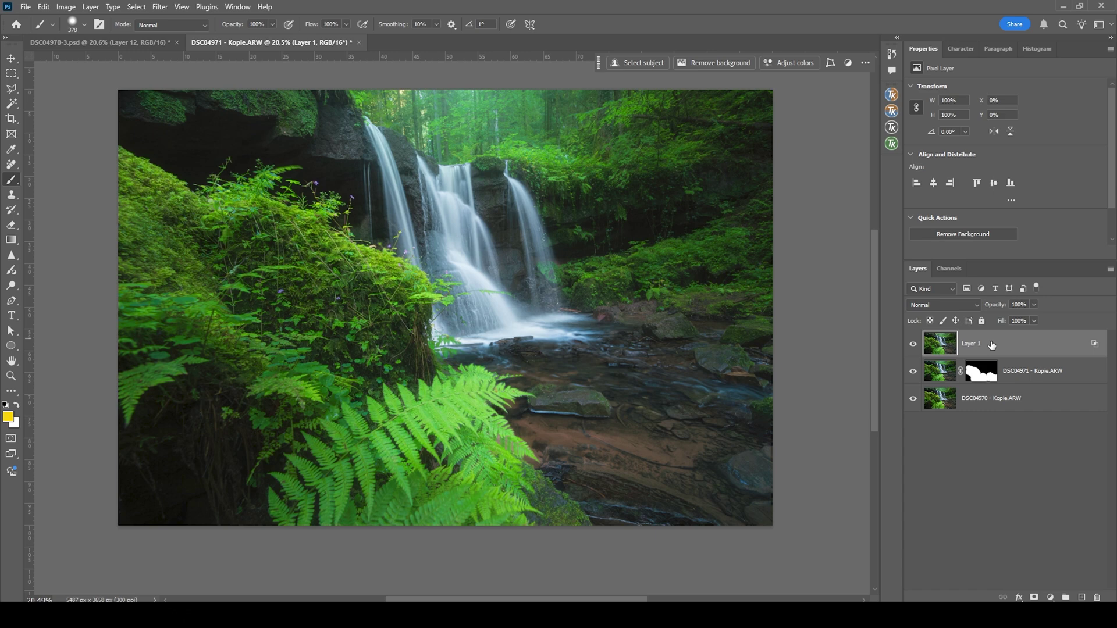
# Step: Stamp all visible layers into a new top layer and distort it, moving the lower-left corner outward and the upper-left corner inward to straighten the trees
pyautogui.hotkey('ctrl', 'alt', 'shift', 'e')
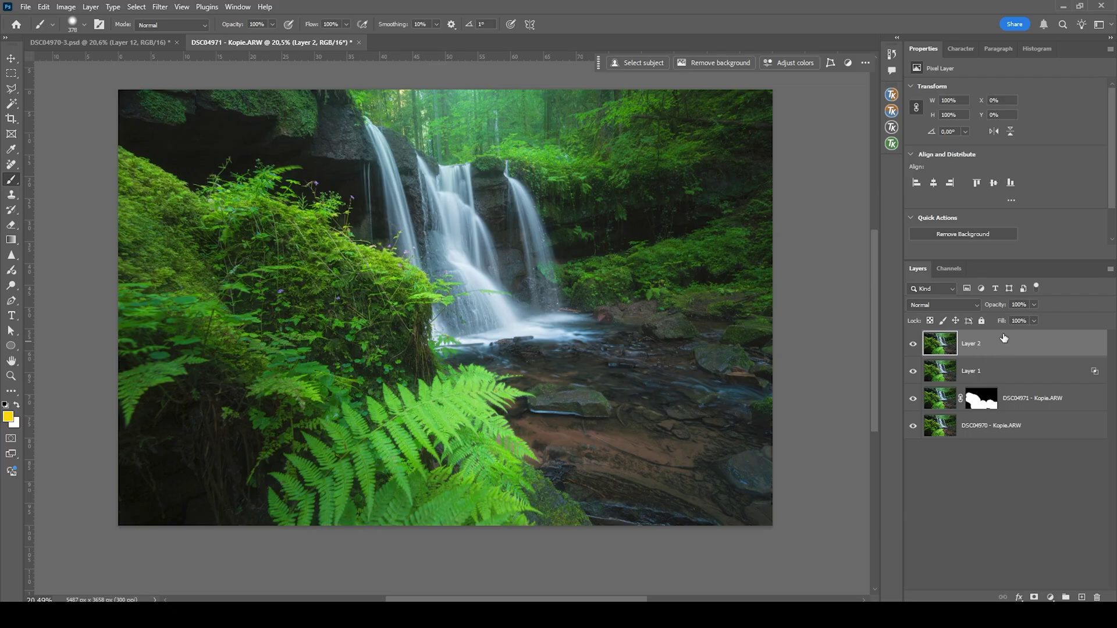
pyautogui.hotkey('ctrl', 't')
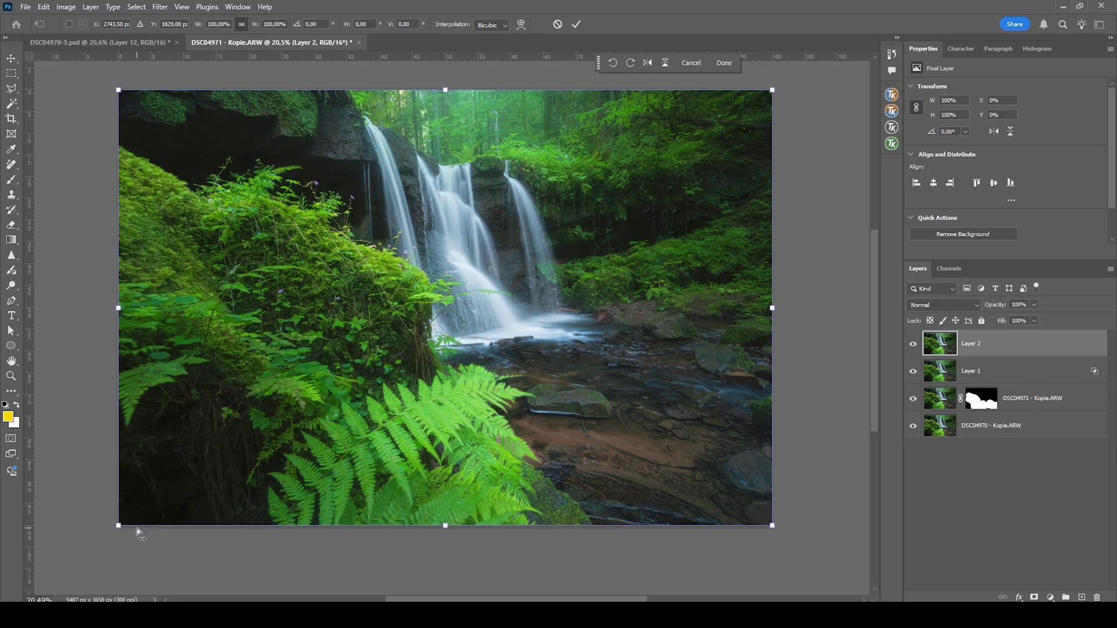
pyautogui.moveTo(120, 527); pyautogui.dragTo(96, 526)
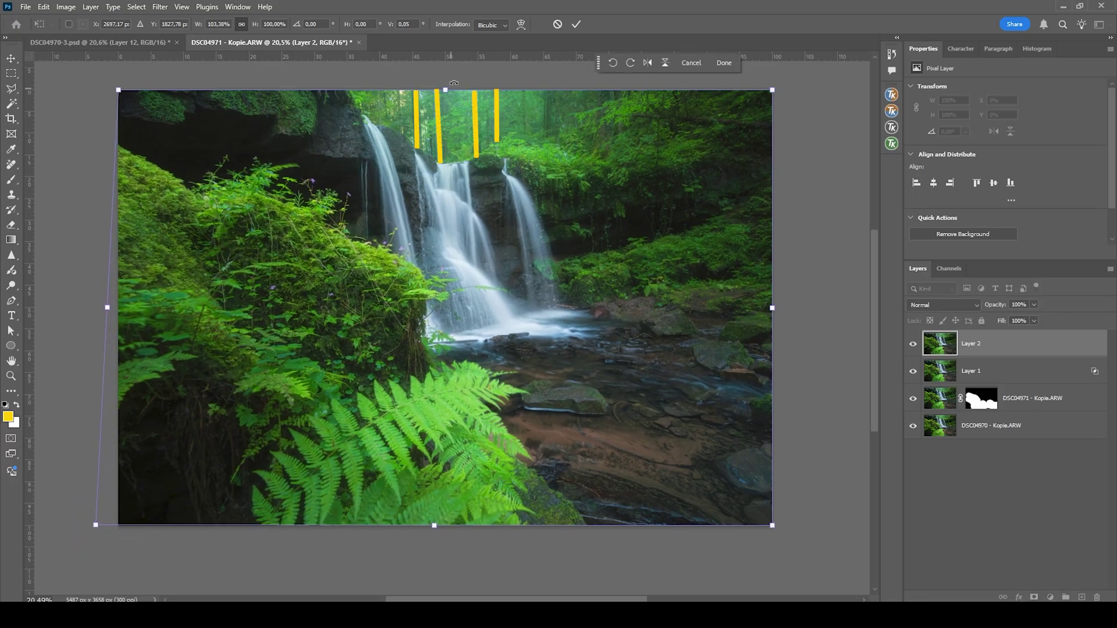
pyautogui.moveTo(119, 91); pyautogui.dragTo(140, 92)
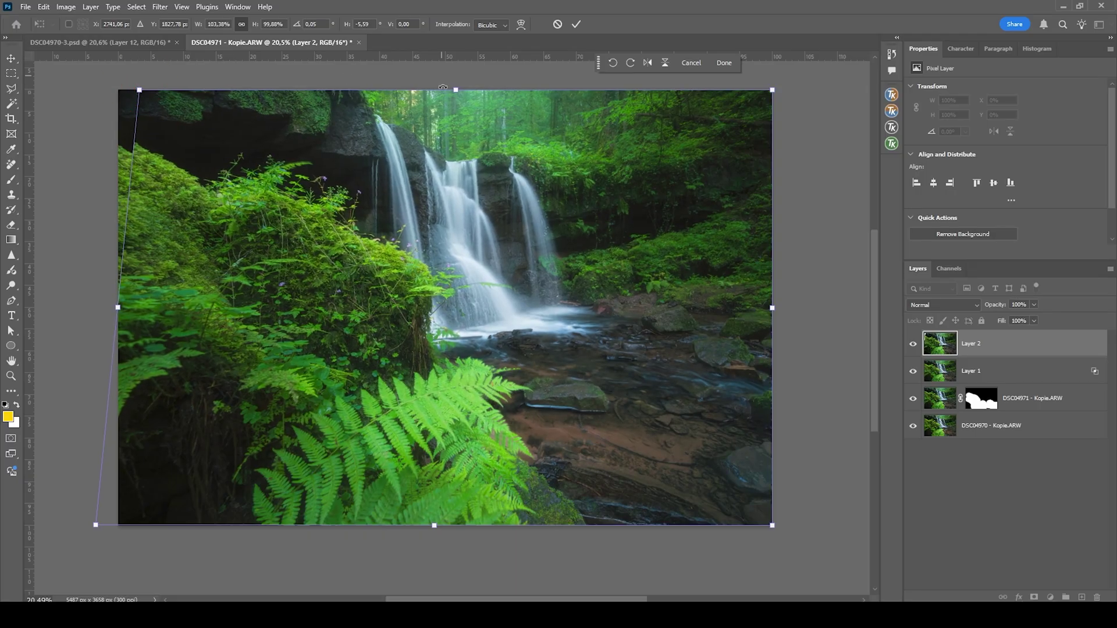
pyautogui.click(576, 24)
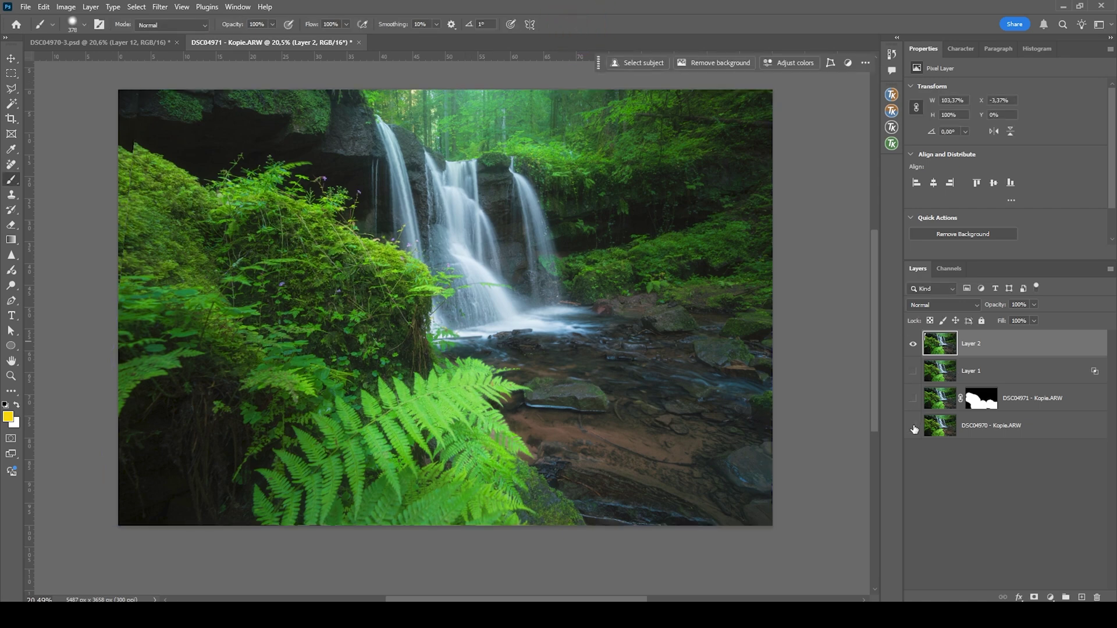
# Step: Hide the three lower layers and warp the top layer's upper-left area outward to fill the transparent gap, adjusting the top edge near the background trees
pyautogui.moveTo(913, 371); pyautogui.dragTo(913, 425)
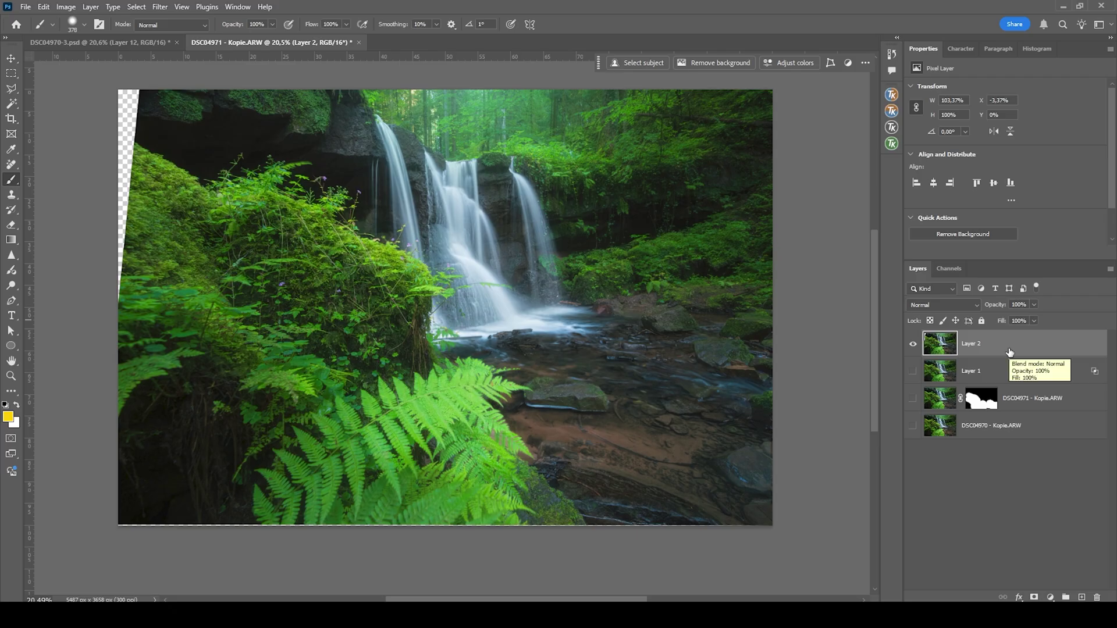
pyautogui.hotkey('ctrl', 't')
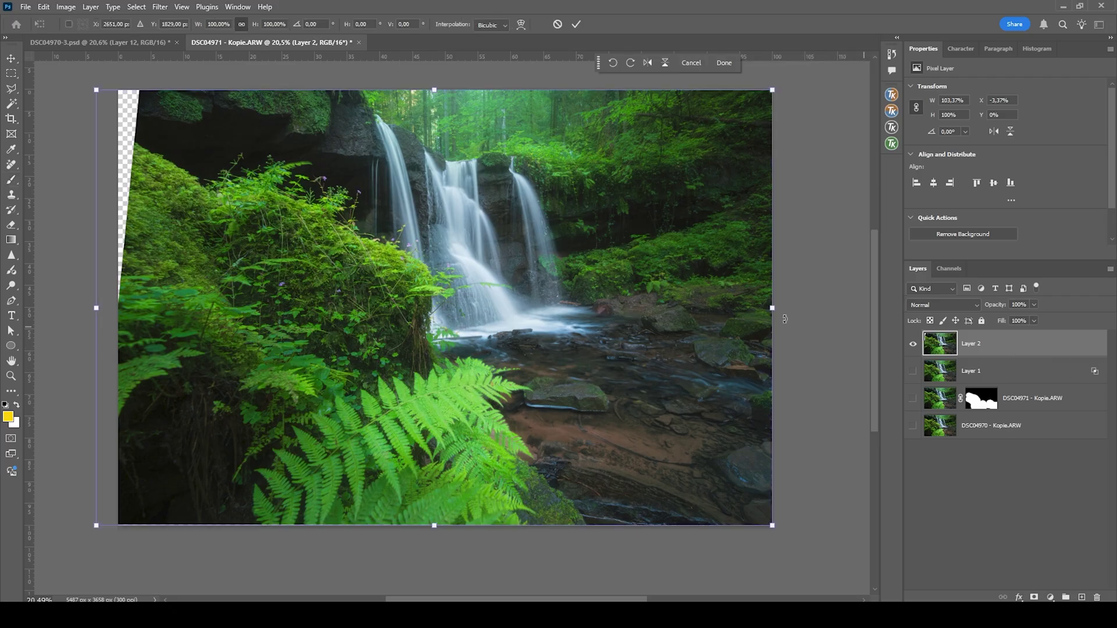
pyautogui.rightClick(256, 207)
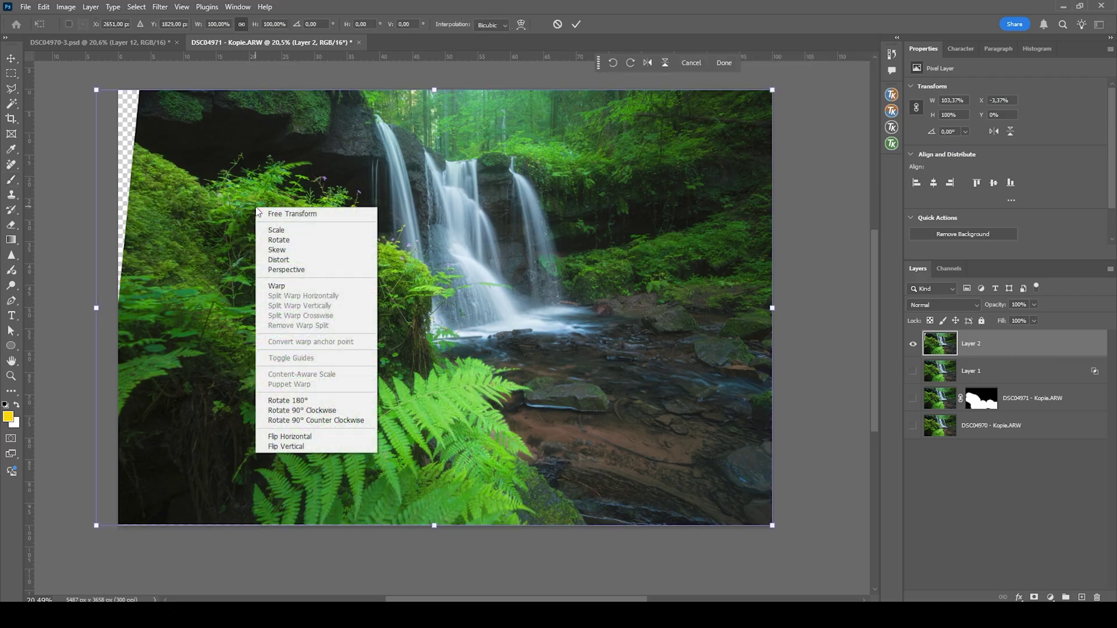
pyautogui.click(294, 286)
pyautogui.moveTo(144, 99); pyautogui.dragTo(122, 93)
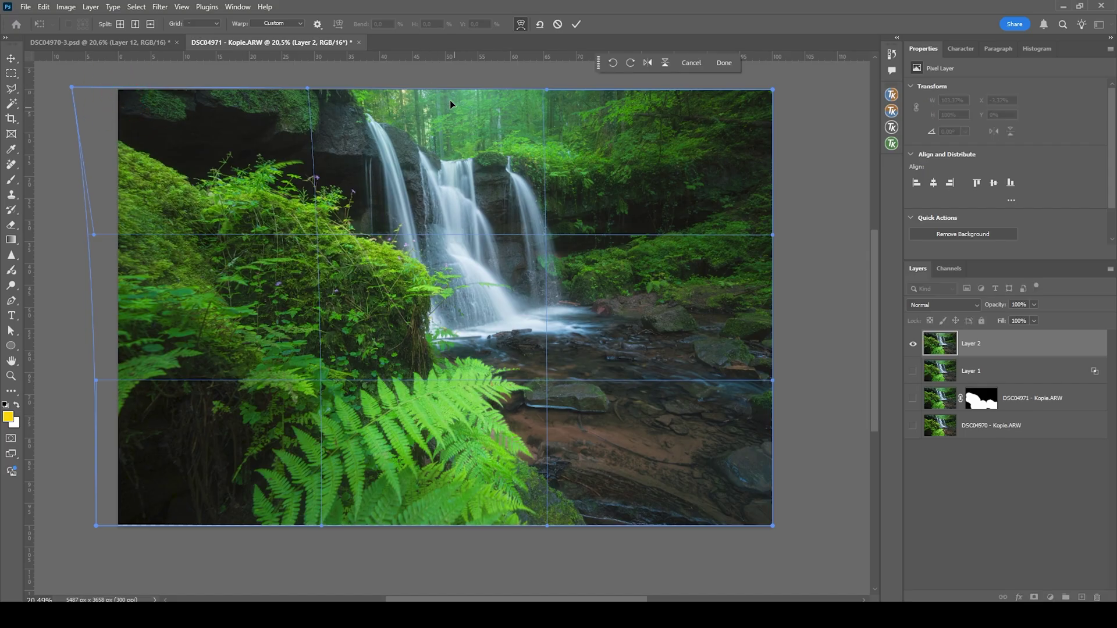
pyautogui.moveTo(447, 93); pyautogui.dragTo(453, 94)
pyautogui.click(576, 24)
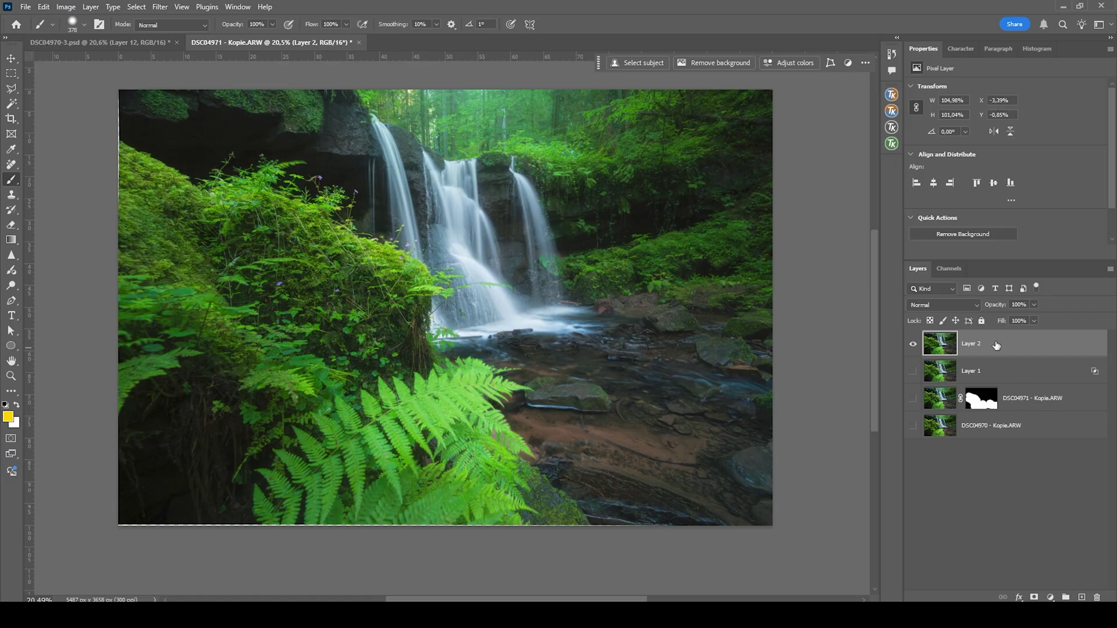
# Step: Duplicate the warped layer and open the copy in Nik Collection's Color Efex Pro 4
pyautogui.hotkey('ctrl', 'j')
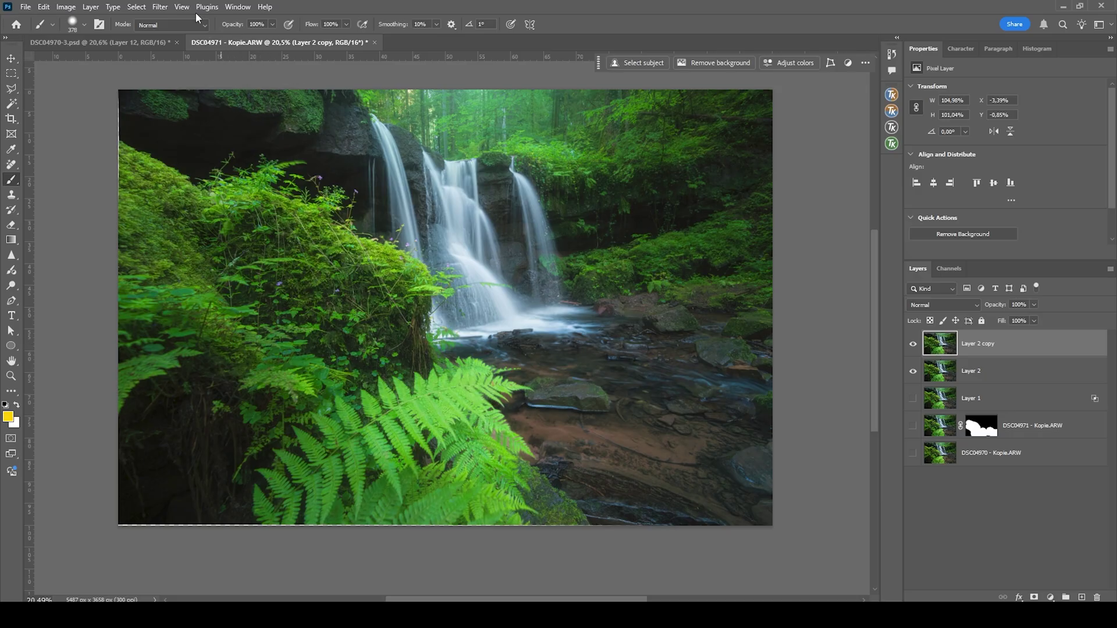
pyautogui.click(167, 6)
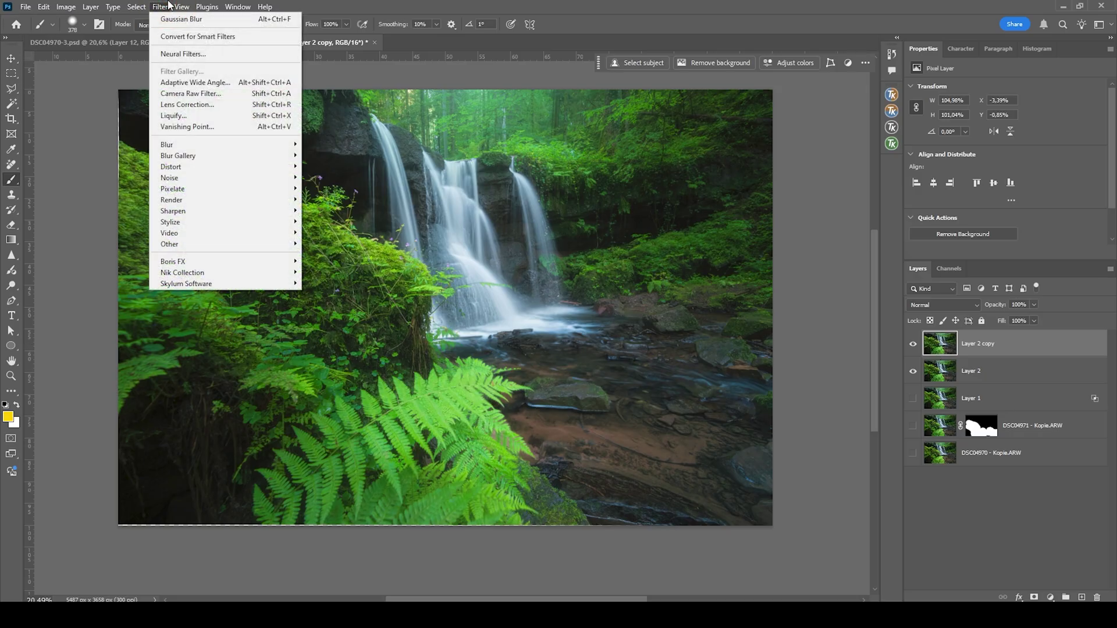
pyautogui.moveTo(216, 273)
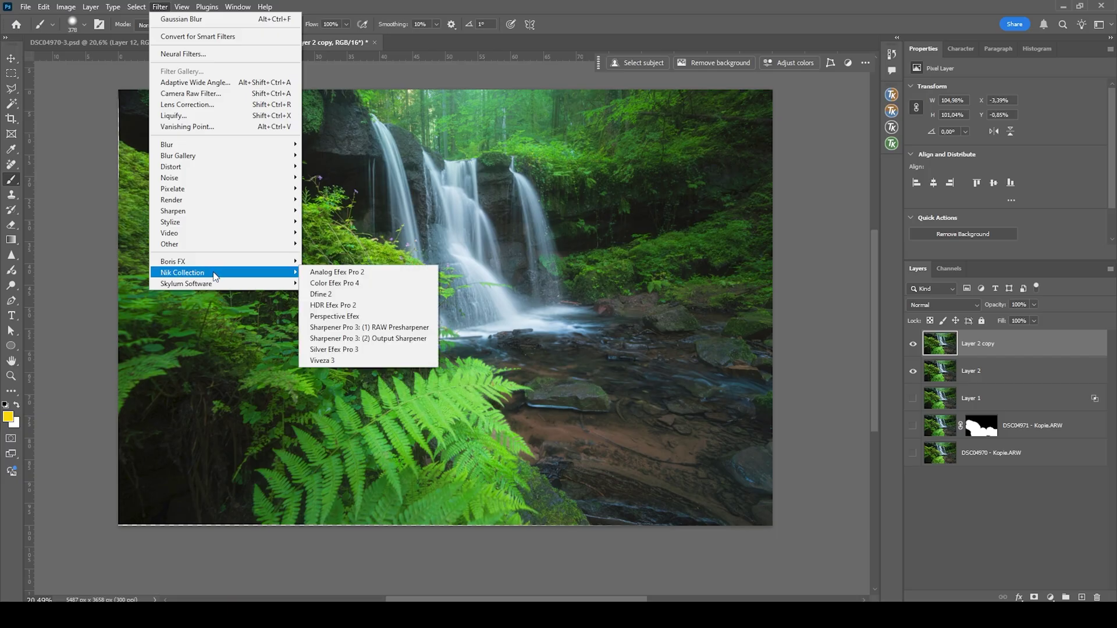
pyautogui.click(411, 284)
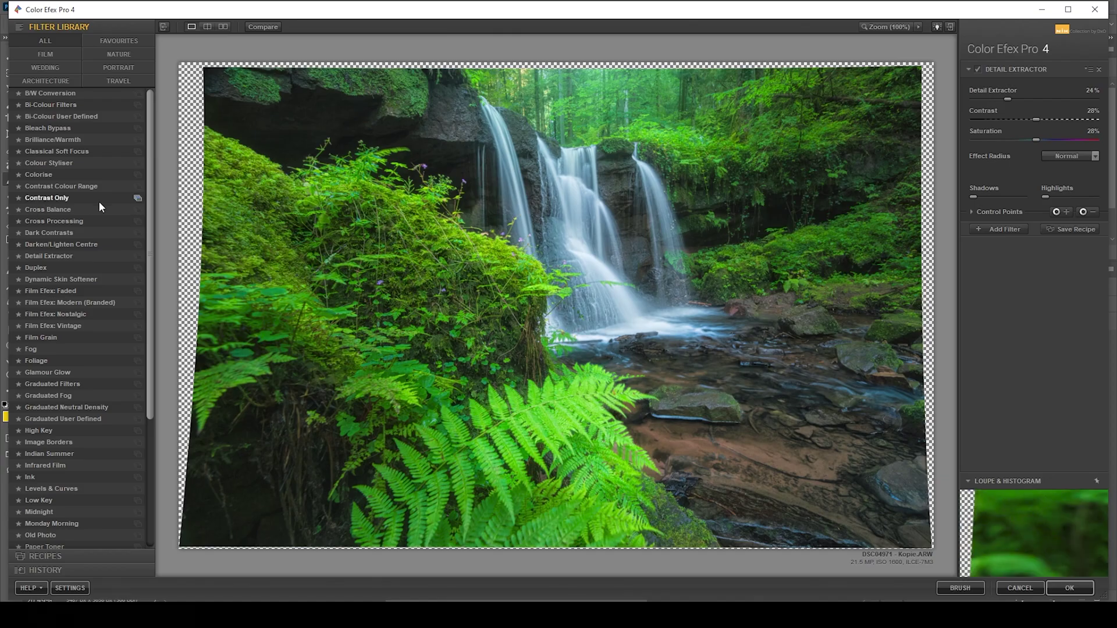
pyautogui.moveTo(149, 144)
pyautogui.mouseDown()
pyautogui.moveTo(155, 234)
pyautogui.moveTo(140, 135)
pyautogui.mouseUp()
# Step: Apply the Detail Extractor filter with Detail Extractor 21%, Contrast 32% and Saturation 6%
pyautogui.click(72, 258)
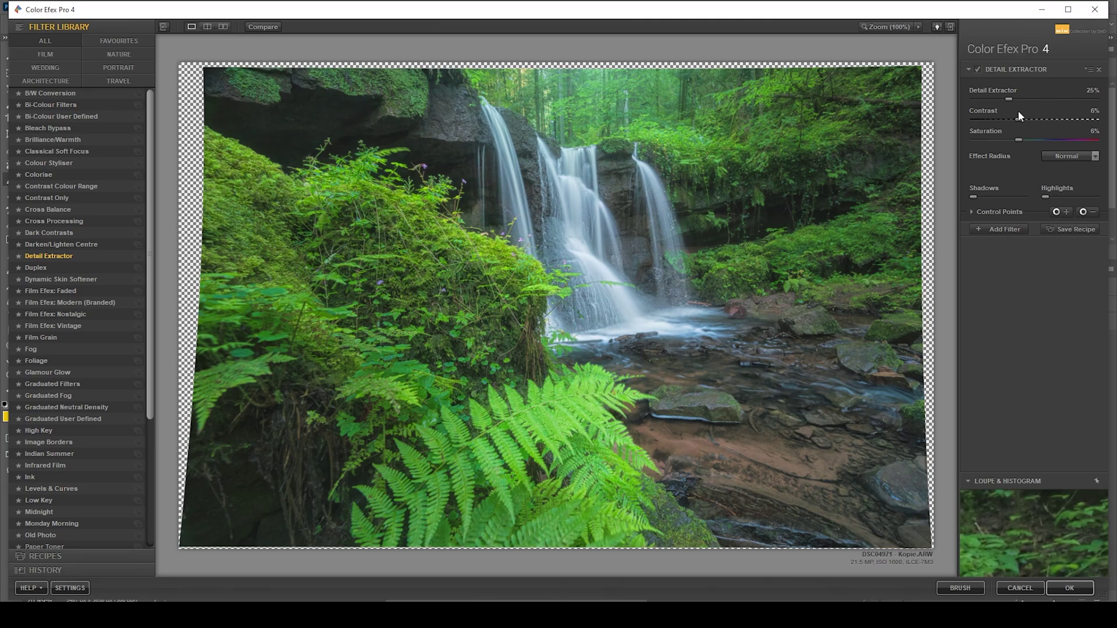
pyautogui.moveTo(1018, 119); pyautogui.dragTo(1038, 120)
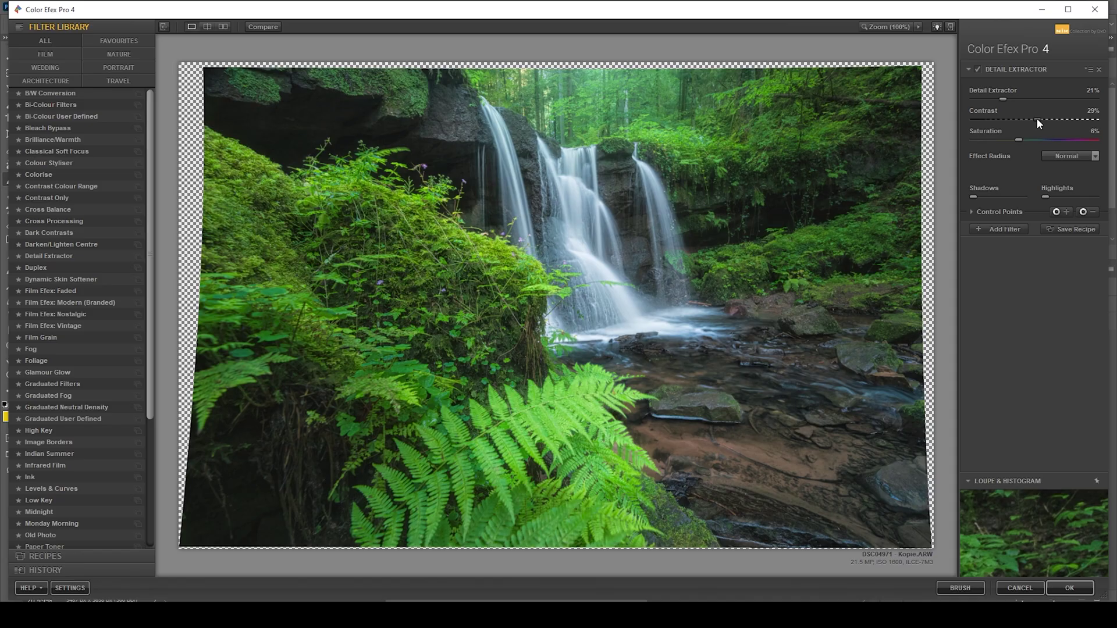
pyautogui.moveTo(1040, 120); pyautogui.dragTo(1039, 119)
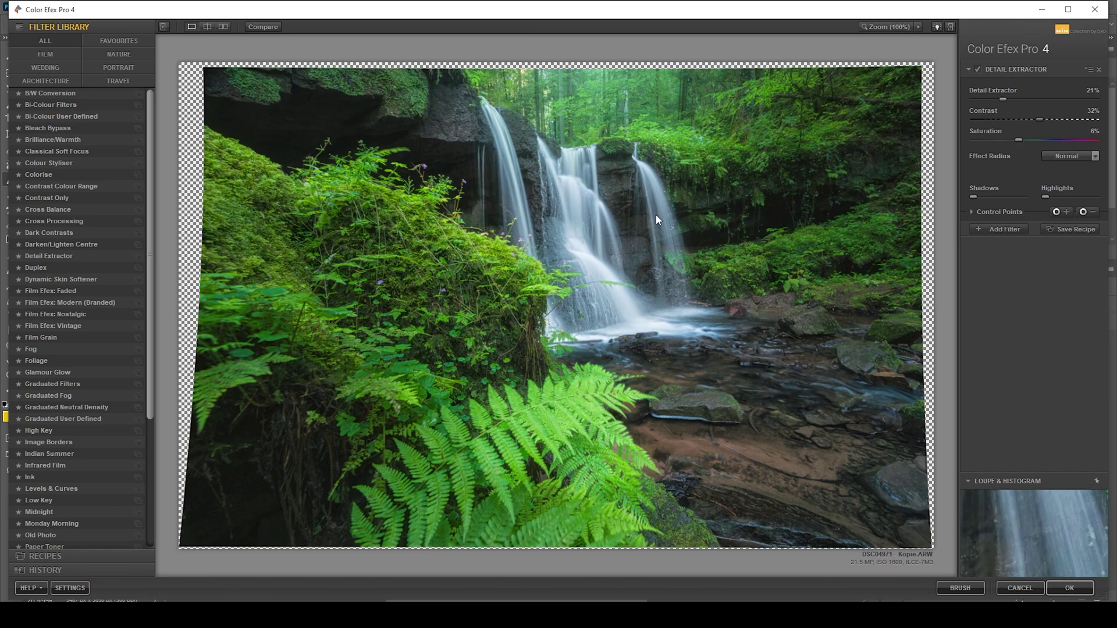
pyautogui.click(1070, 588)
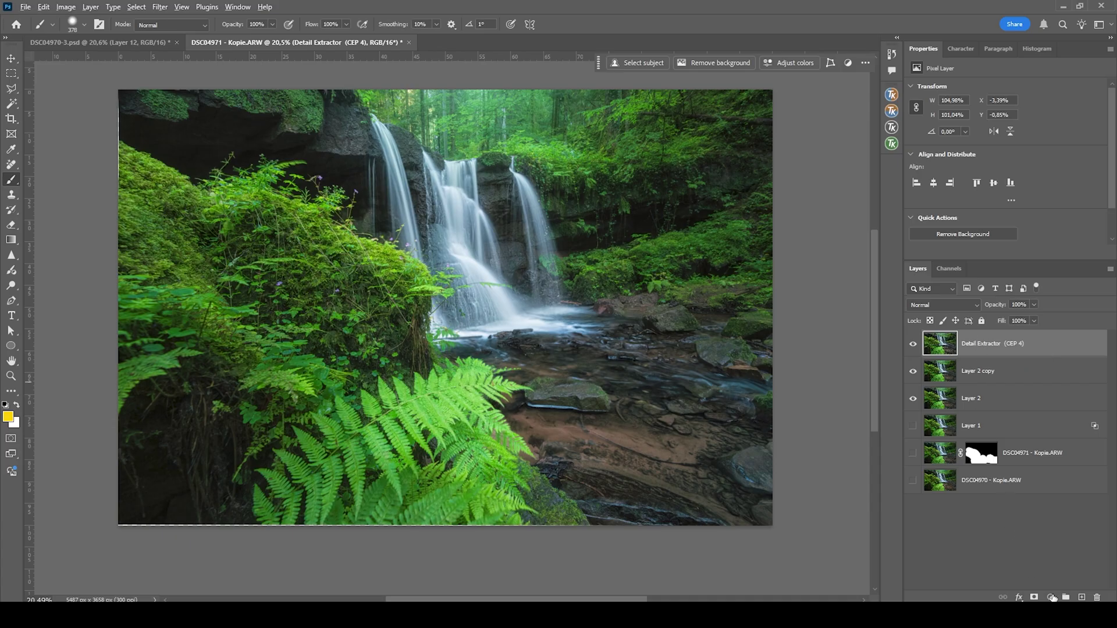
# Step: Add a black mask to the Detail Extractor layer and paint white over the rocks and background around the upper waterfall
pyautogui.keyDown('alt'); pyautogui.click(1032, 597); pyautogui.keyUp('alt')
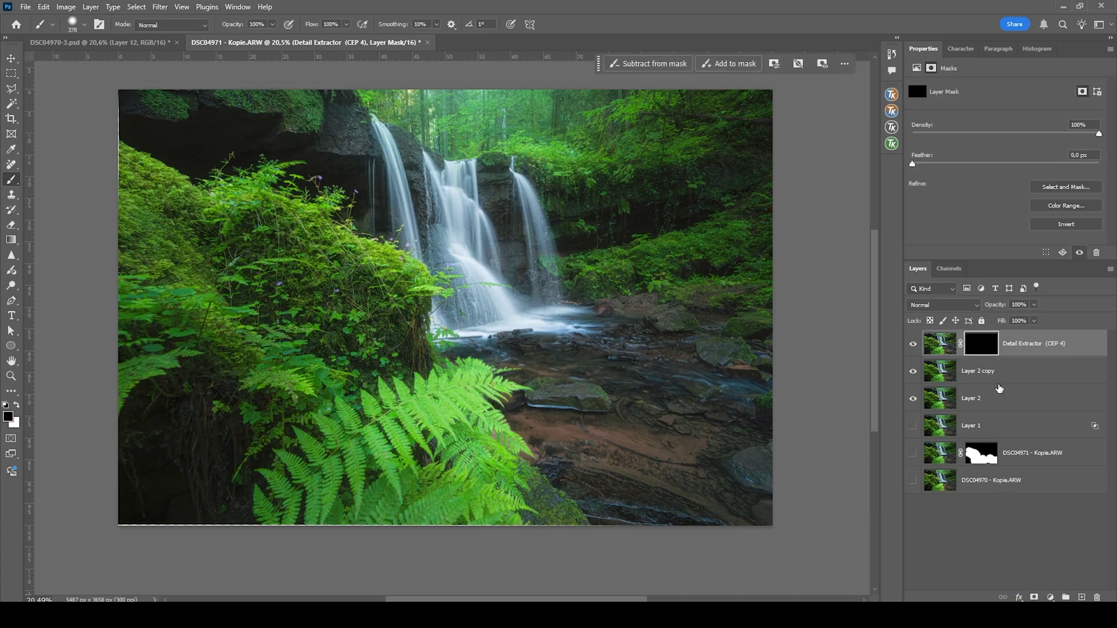
pyautogui.click(20, 403)
pyautogui.moveTo(400, 116); pyautogui.dragTo(481, 171)
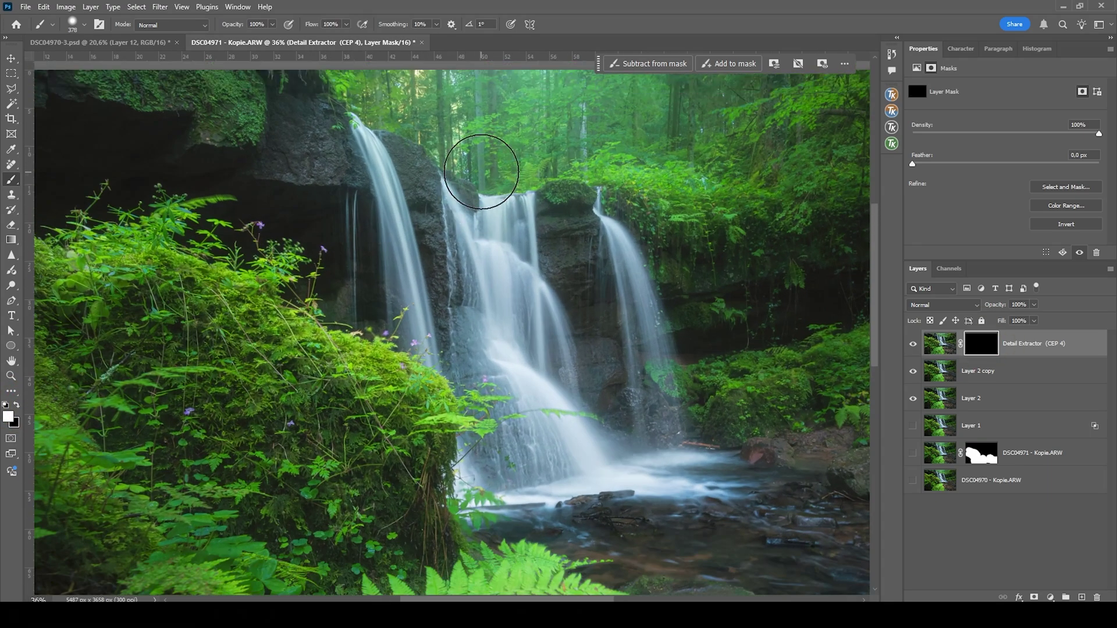
pyautogui.scroll(2, 482, 171)
pyautogui.moveTo(382, 205); pyautogui.dragTo(374, 167)
pyautogui.moveTo(434, 295)
pyautogui.mouseDown()
pyautogui.moveTo(352, 213)
pyautogui.moveTo(536, 298)
pyautogui.moveTo(387, 289)
pyautogui.moveTo(347, 226)
pyautogui.moveTo(318, 207)
pyautogui.moveTo(313, 217)
pyautogui.moveTo(287, 205)
pyautogui.moveTo(371, 248)
pyautogui.moveTo(238, 198)
pyautogui.moveTo(229, 159)
pyautogui.moveTo(84, 133)
pyautogui.moveTo(262, 160)
pyautogui.moveTo(220, 166)
pyautogui.moveTo(439, 262)
pyautogui.moveTo(415, 277)
pyautogui.moveTo(370, 268)
pyautogui.moveTo(364, 279)
pyautogui.moveTo(382, 292)
pyautogui.moveTo(394, 266)
pyautogui.moveTo(412, 269)
pyautogui.moveTo(455, 351)
pyautogui.moveTo(470, 297)
pyautogui.moveTo(481, 283)
pyautogui.moveTo(495, 286)
pyautogui.moveTo(507, 297)
pyautogui.moveTo(486, 313)
pyautogui.moveTo(509, 326)
pyautogui.moveTo(490, 352)
pyautogui.mouseUp()
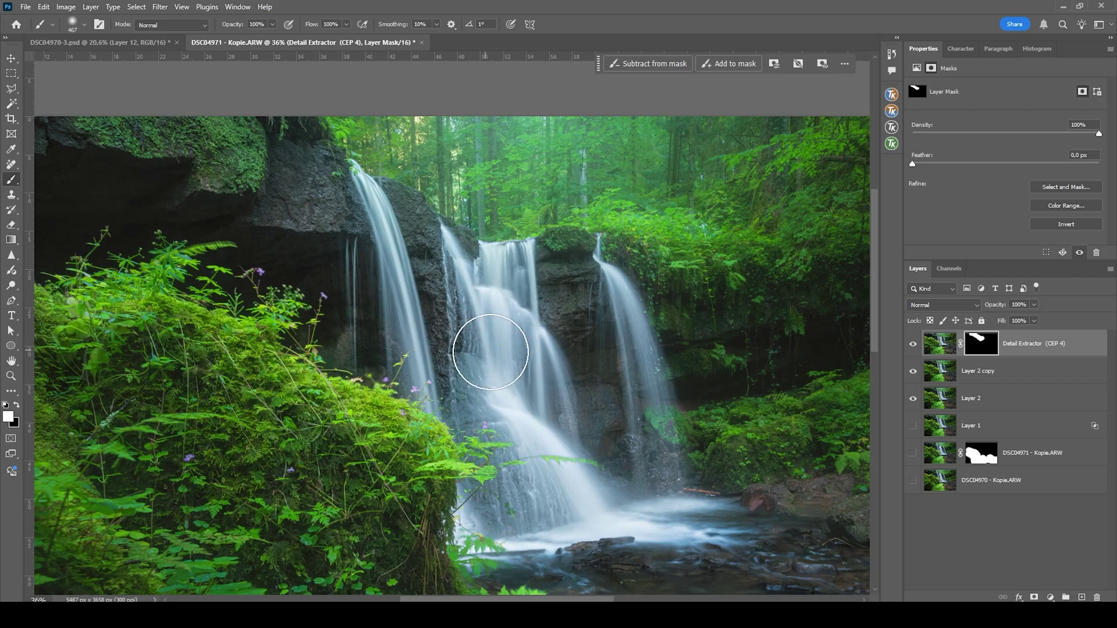
# Step: Extend the white painting on the Detail Extractor mask across the right bank and down the waterfall, and compare the layer on and off
pyautogui.hscroll(3, 598, 309)
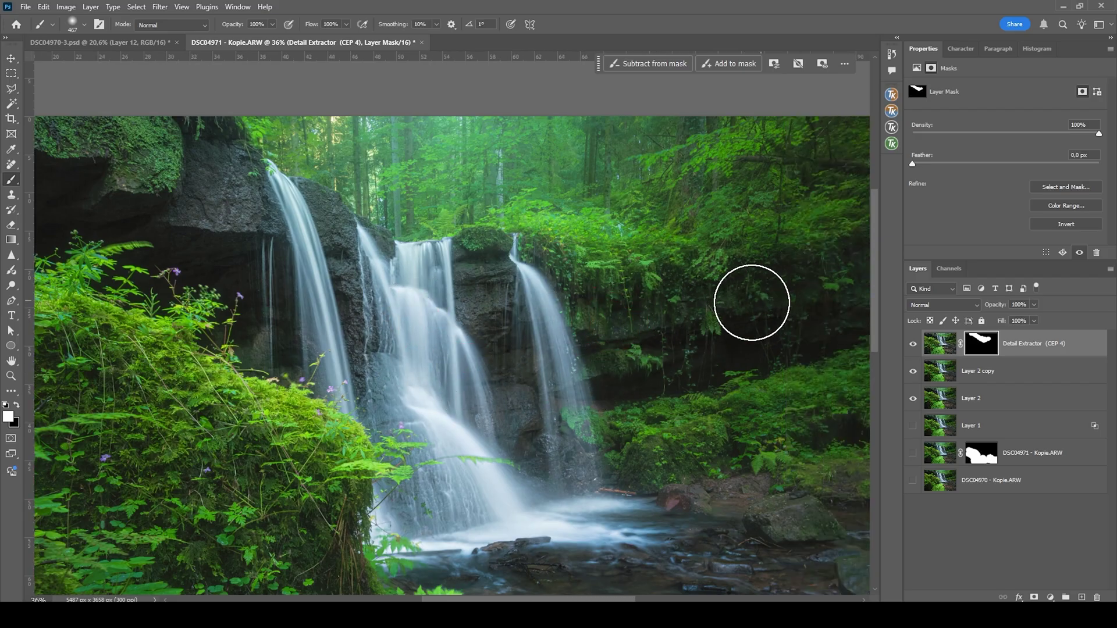
pyautogui.scroll(-2, 835, 294)
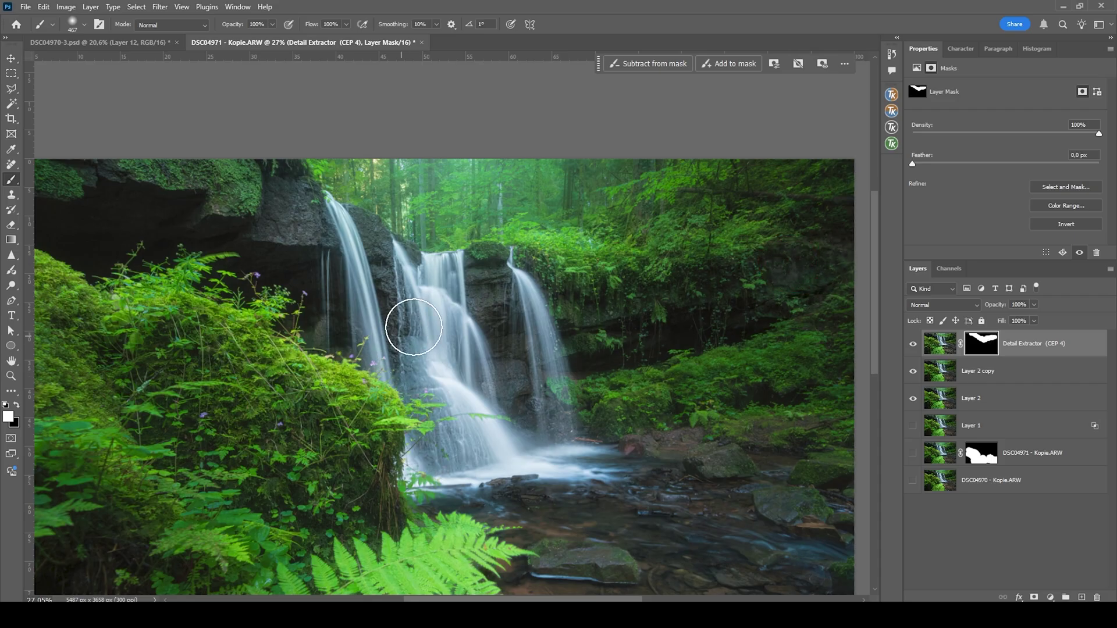
pyautogui.scroll(1, 409, 363)
pyautogui.scroll(-1, 410, 364)
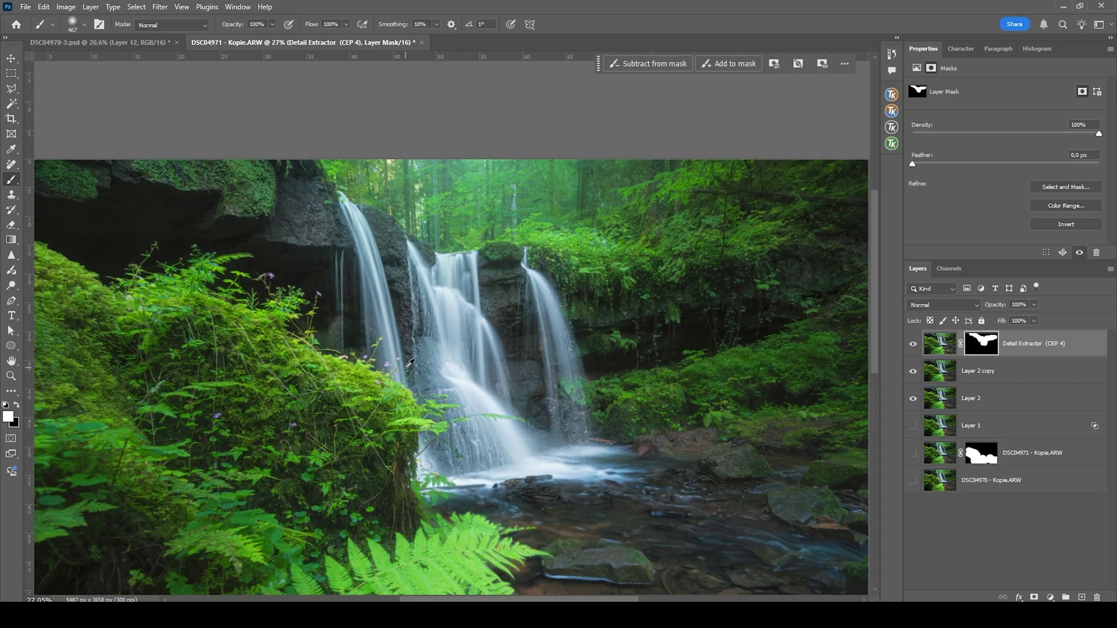
pyautogui.click(913, 345)
pyautogui.click(914, 345)
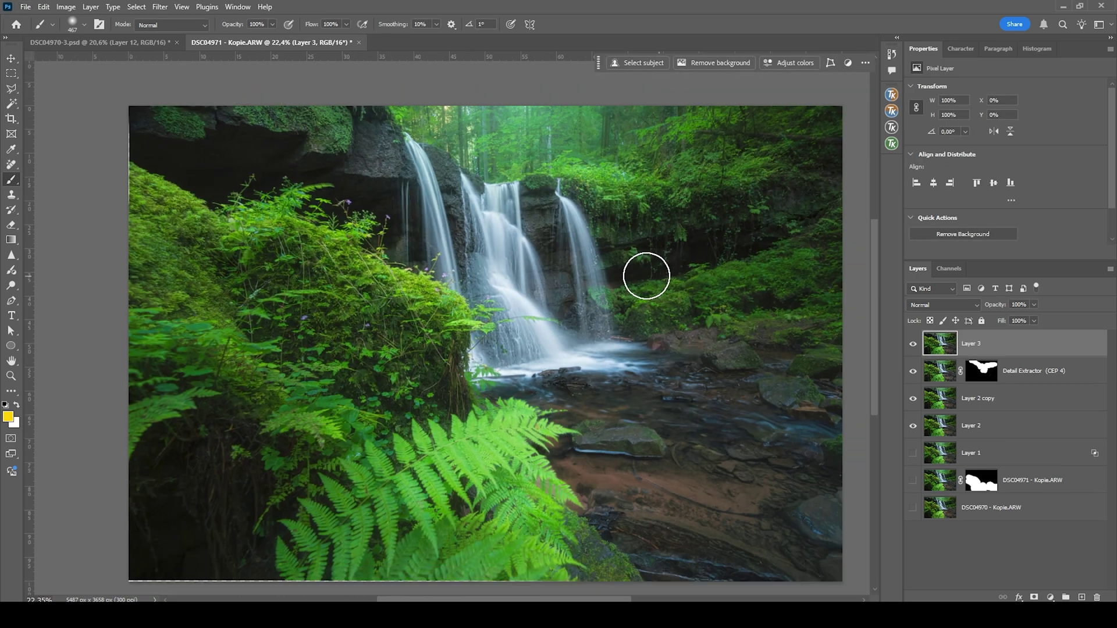
# Step: Open the stamped top layer in Nik Collection's Color Efex Pro 4
pyautogui.click(132, 5)
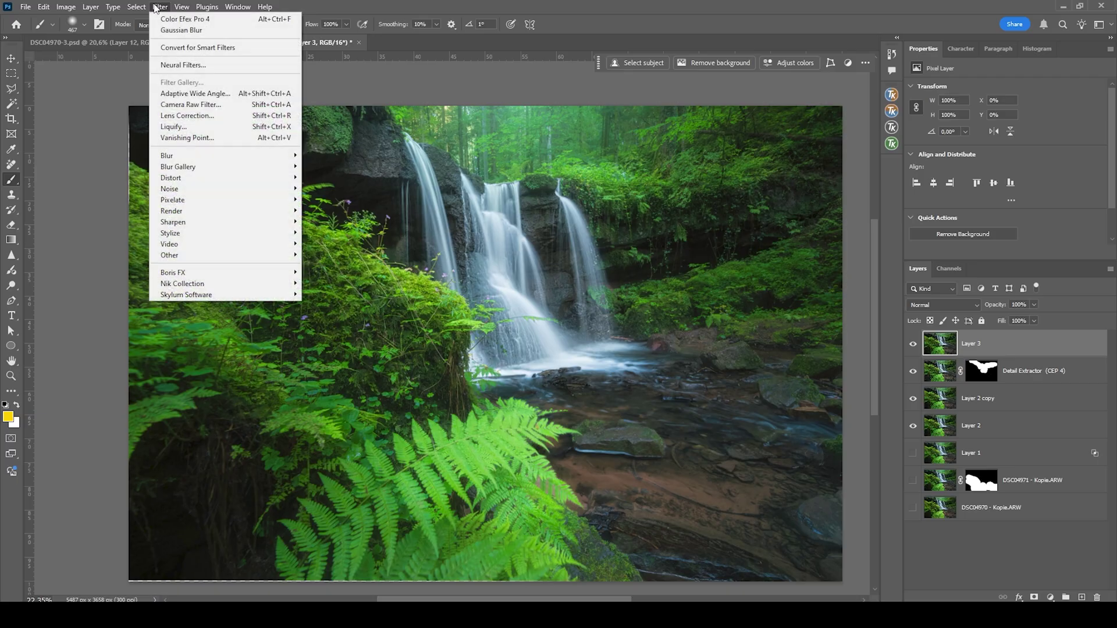
pyautogui.moveTo(225, 284)
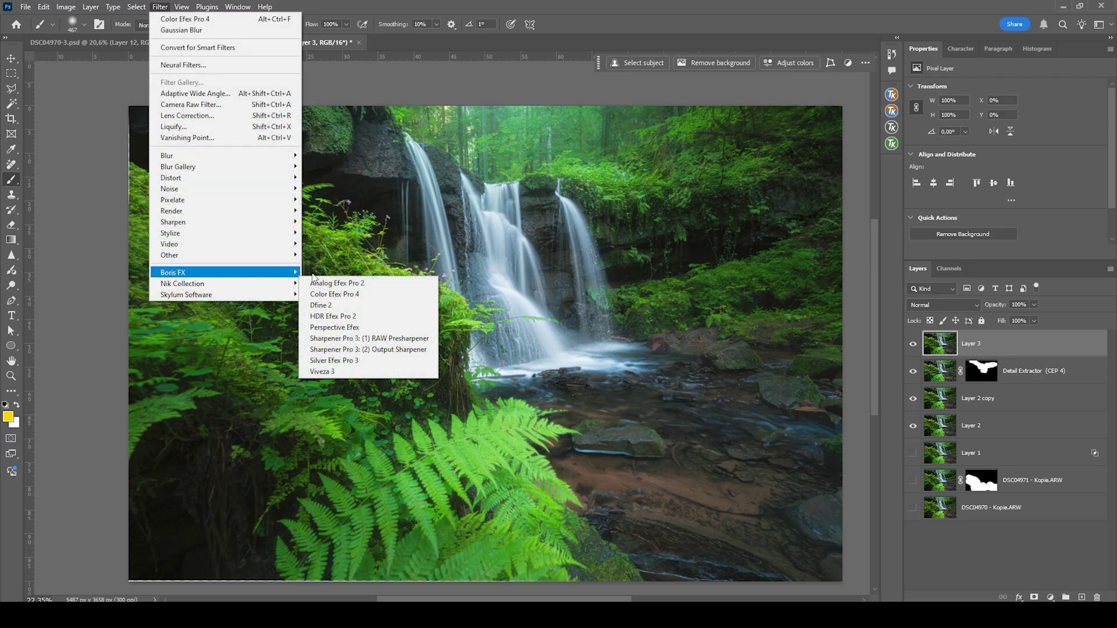
pyautogui.click(340, 295)
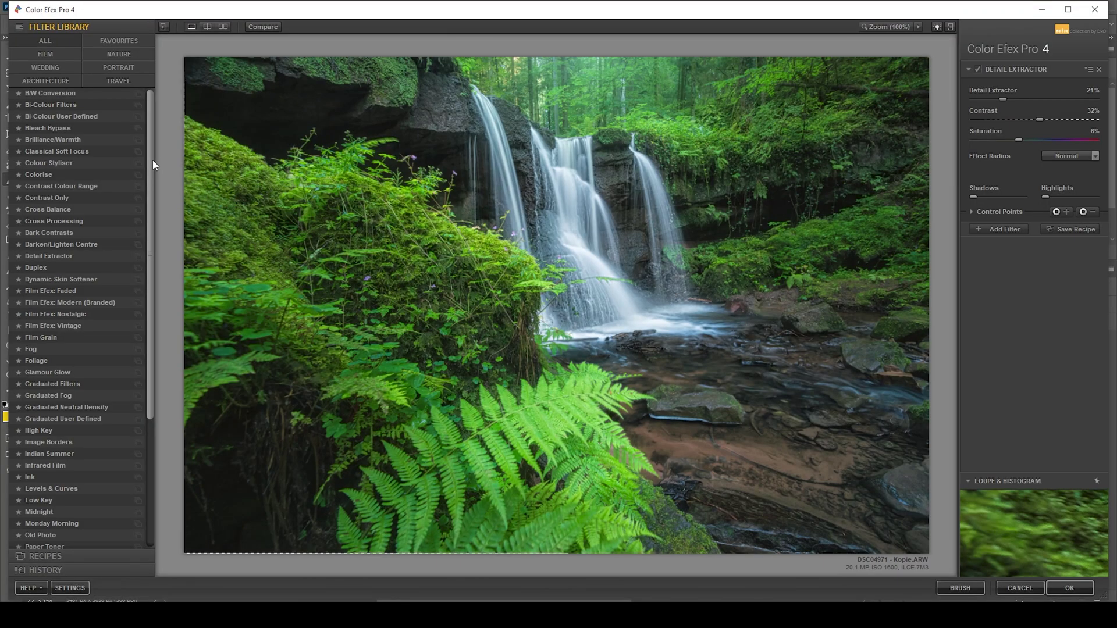
# Step: Apply the Classical Soft Focus filter with method Soft Focus 3 and Strength 30%
pyautogui.click(89, 151)
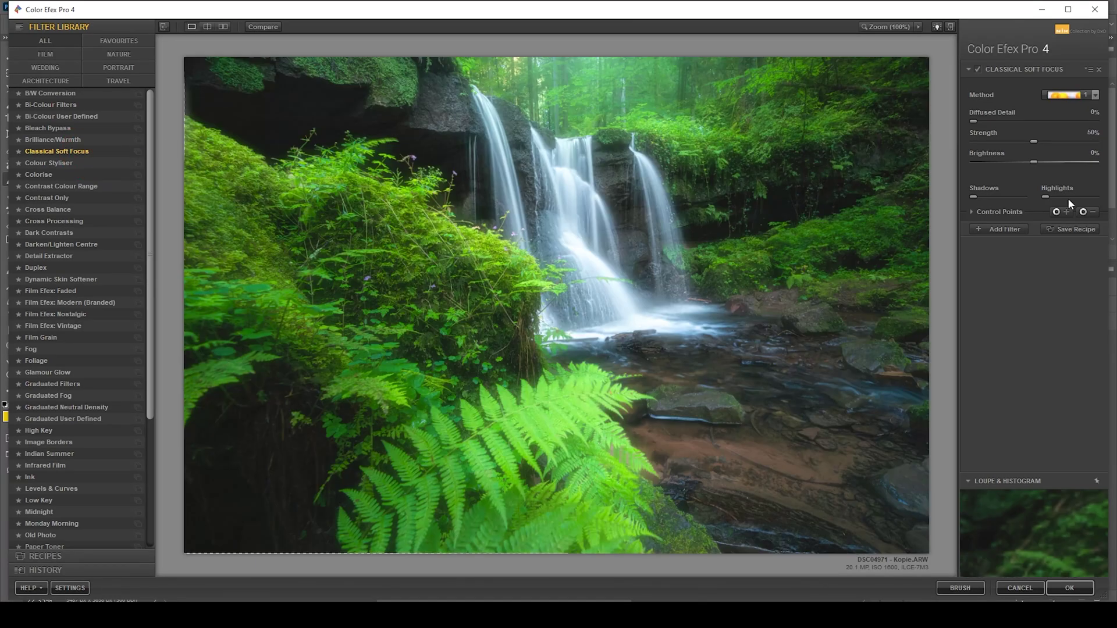
pyautogui.moveTo(1078, 99); pyautogui.dragTo(1069, 94)
pyautogui.click(1075, 96)
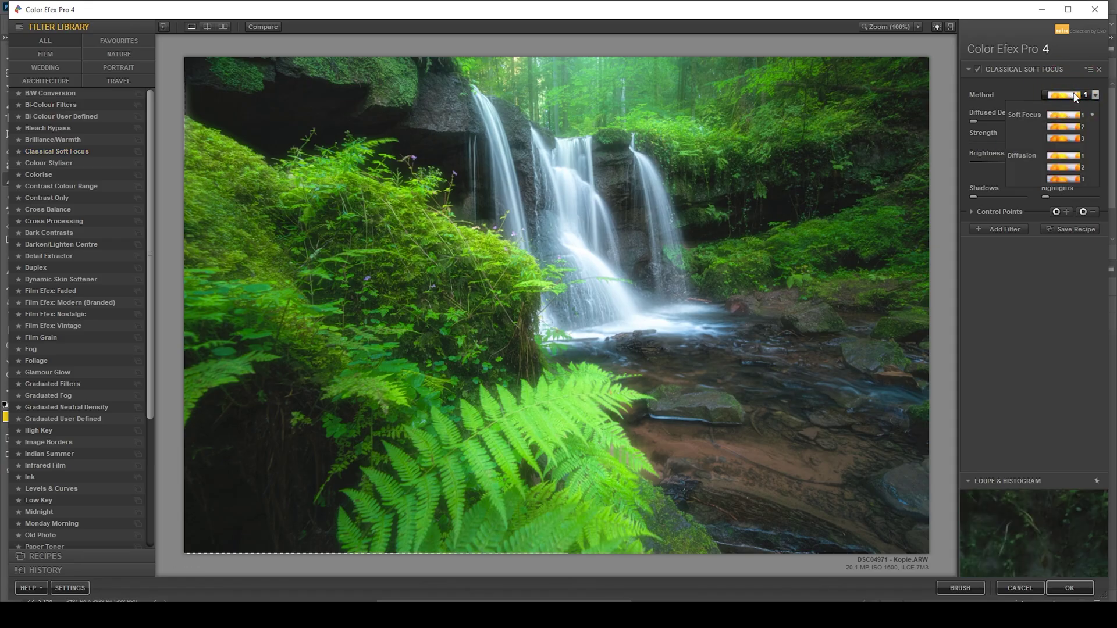
pyautogui.click(1069, 139)
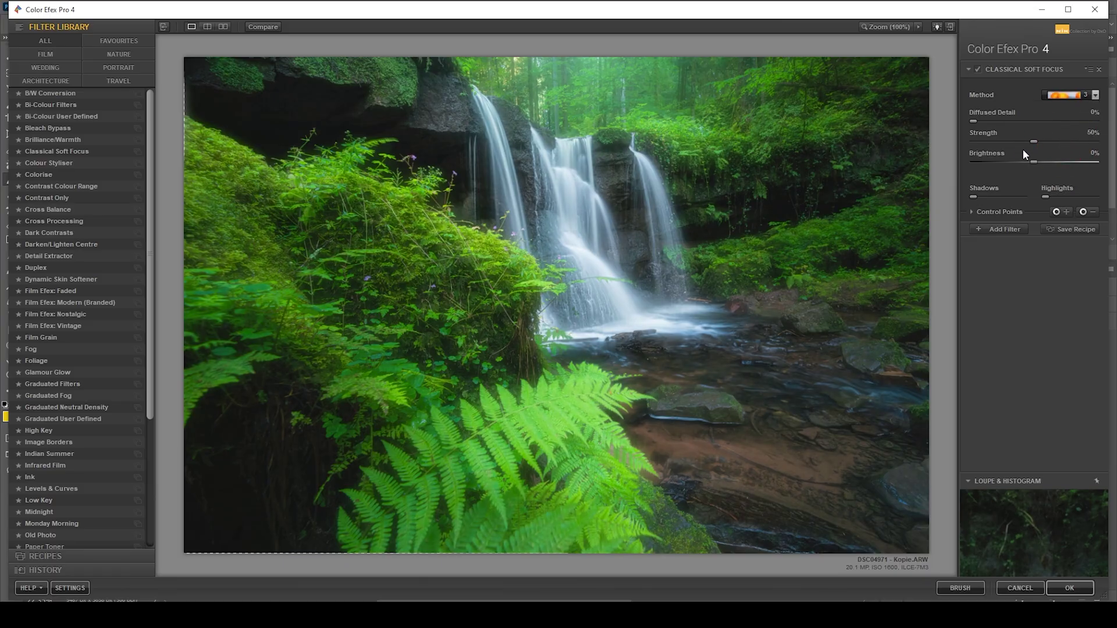
pyautogui.moveTo(1030, 143); pyautogui.dragTo(1020, 143)
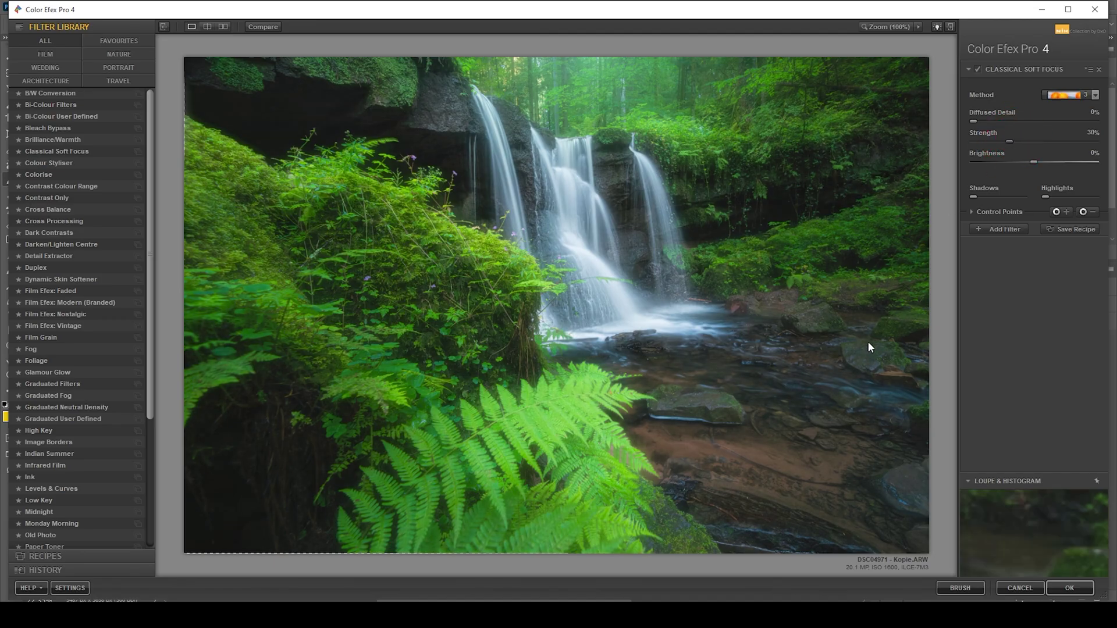
pyautogui.click(1069, 588)
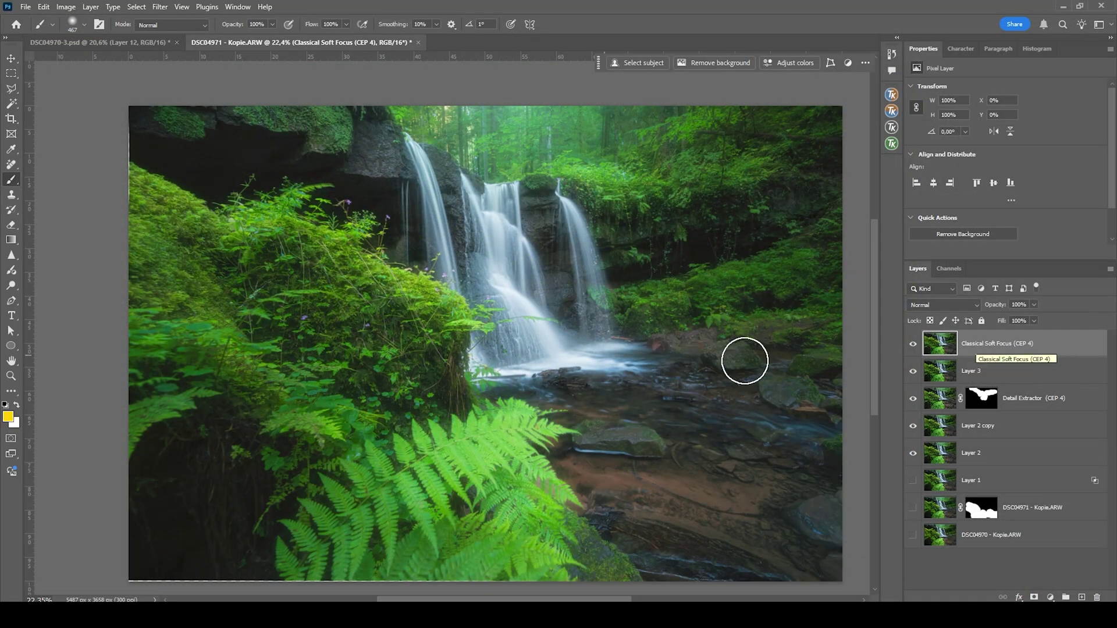
# Step: Add a black mask to the Classical Soft Focus layer, paint the glow in over the waterfall and background forest with a large soft white brush, and compare
pyautogui.keyDown('alt'); pyautogui.click(1035, 598); pyautogui.keyUp('alt')
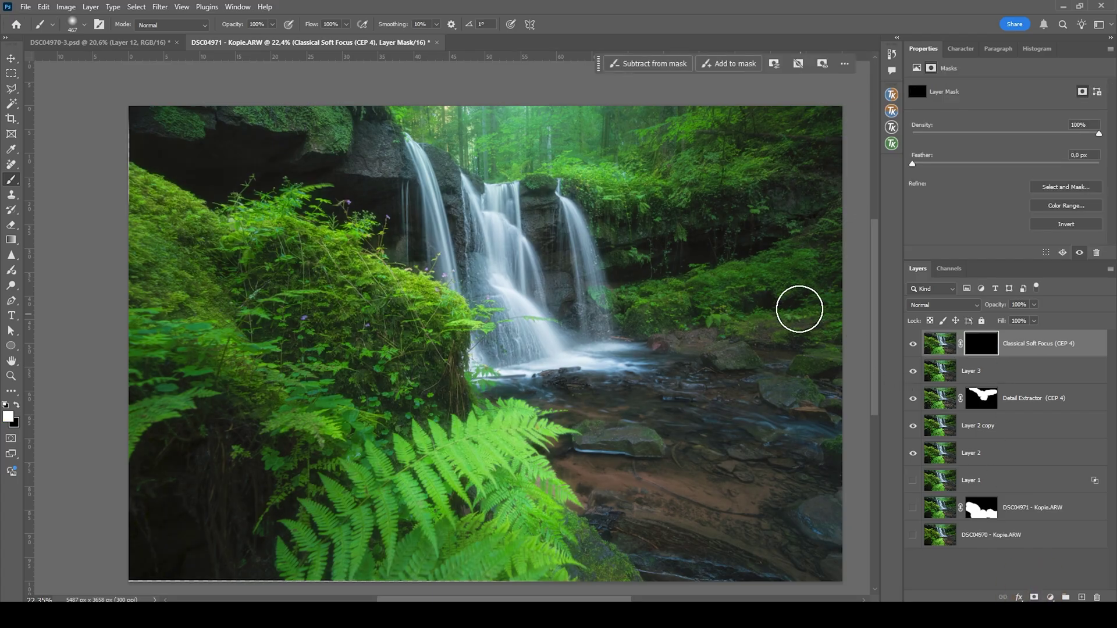
pyautogui.moveTo(499, 269); pyautogui.dragTo(582, 271)
pyautogui.moveTo(457, 140)
pyautogui.mouseDown()
pyautogui.moveTo(507, 198)
pyautogui.moveTo(541, 262)
pyautogui.moveTo(536, 243)
pyautogui.moveTo(559, 204)
pyautogui.moveTo(693, 163)
pyautogui.mouseUp()
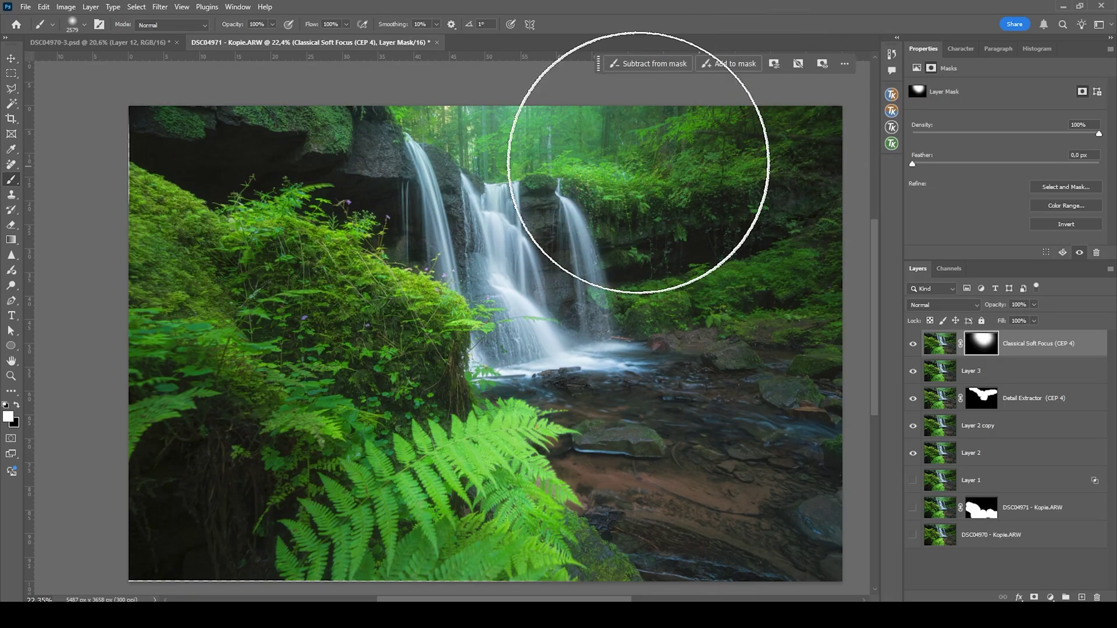
pyautogui.click(524, 242)
pyautogui.click(913, 344)
pyautogui.click(913, 344)
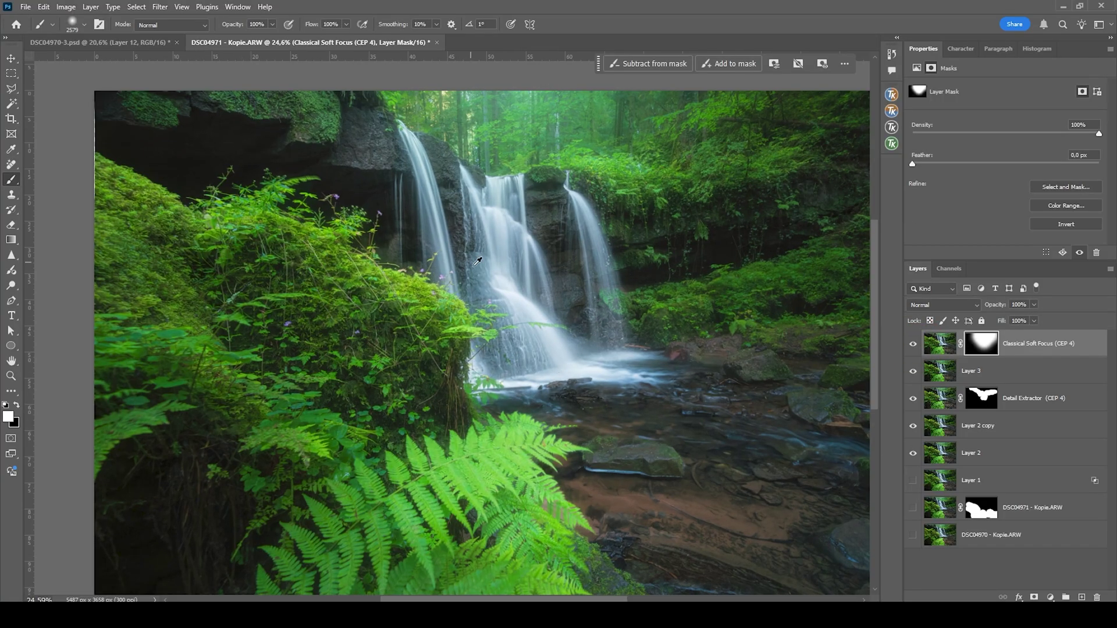